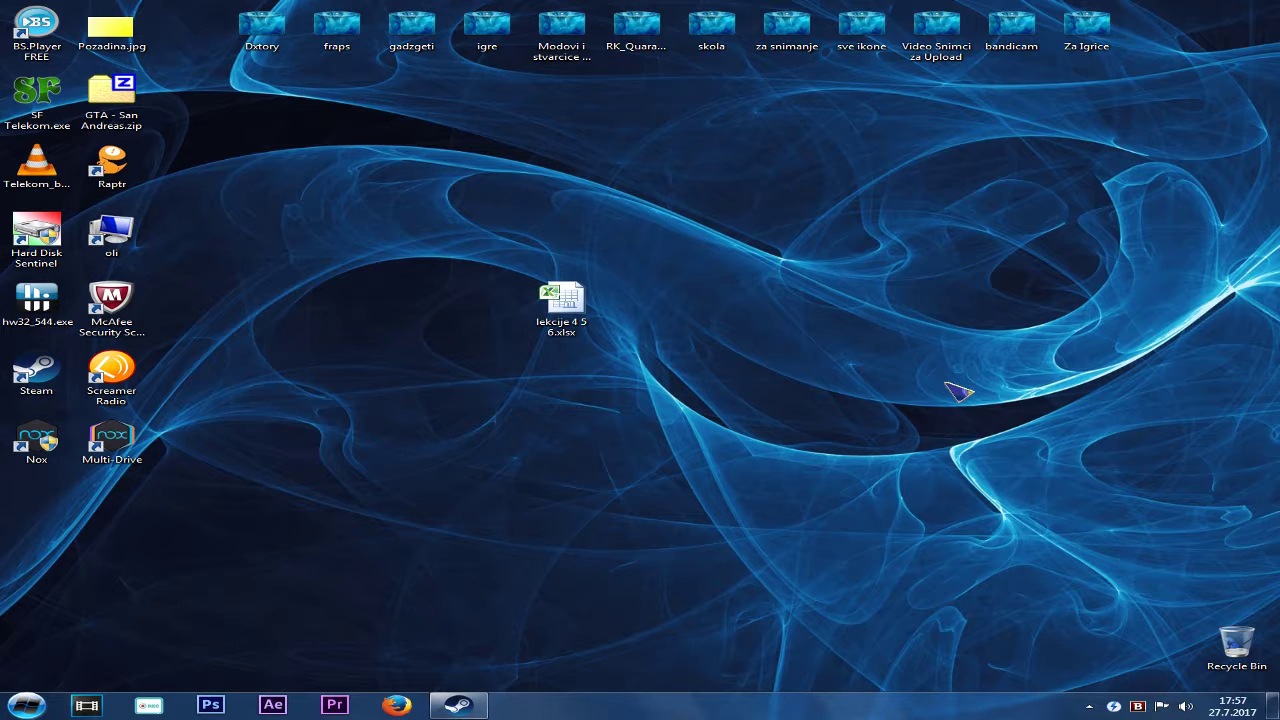
Open the lekcije 4 5 6.xlsx workbook from the desktop in Excel
double_click(560, 300)
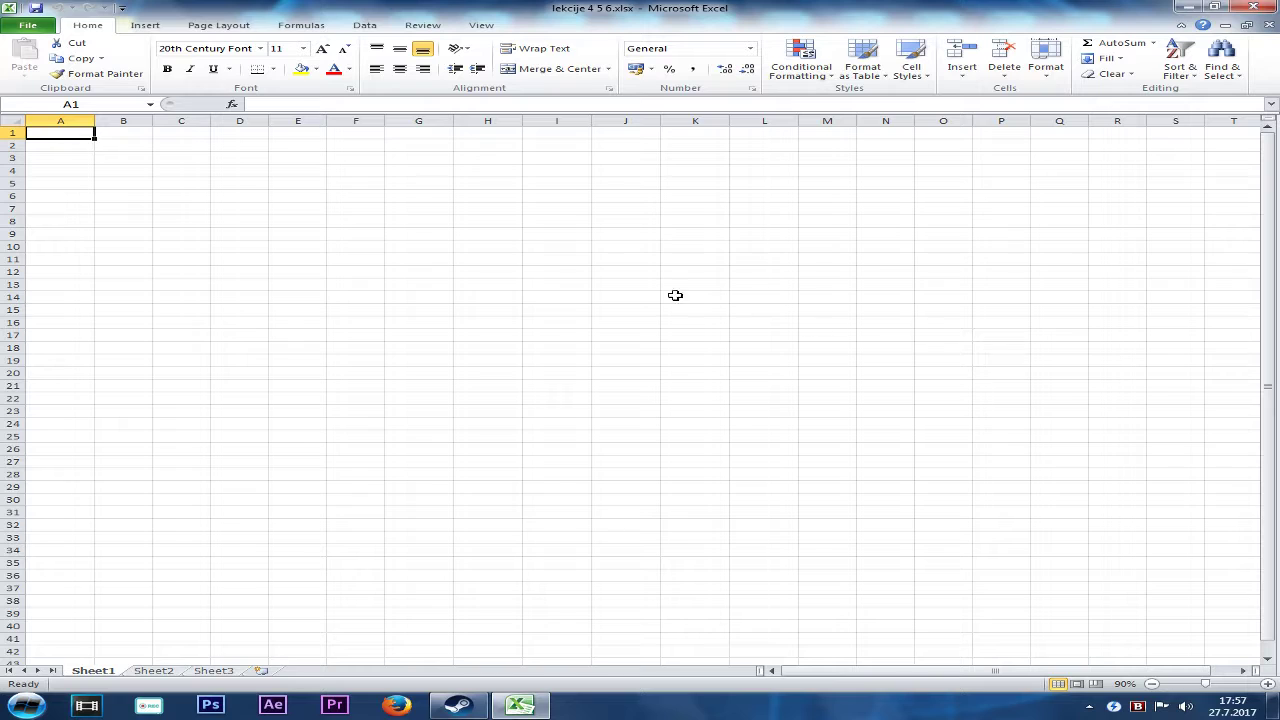
Enter the headers 1. Red, 2. Red, 3. Red and 4. Red in B3:E3
click(118, 157)
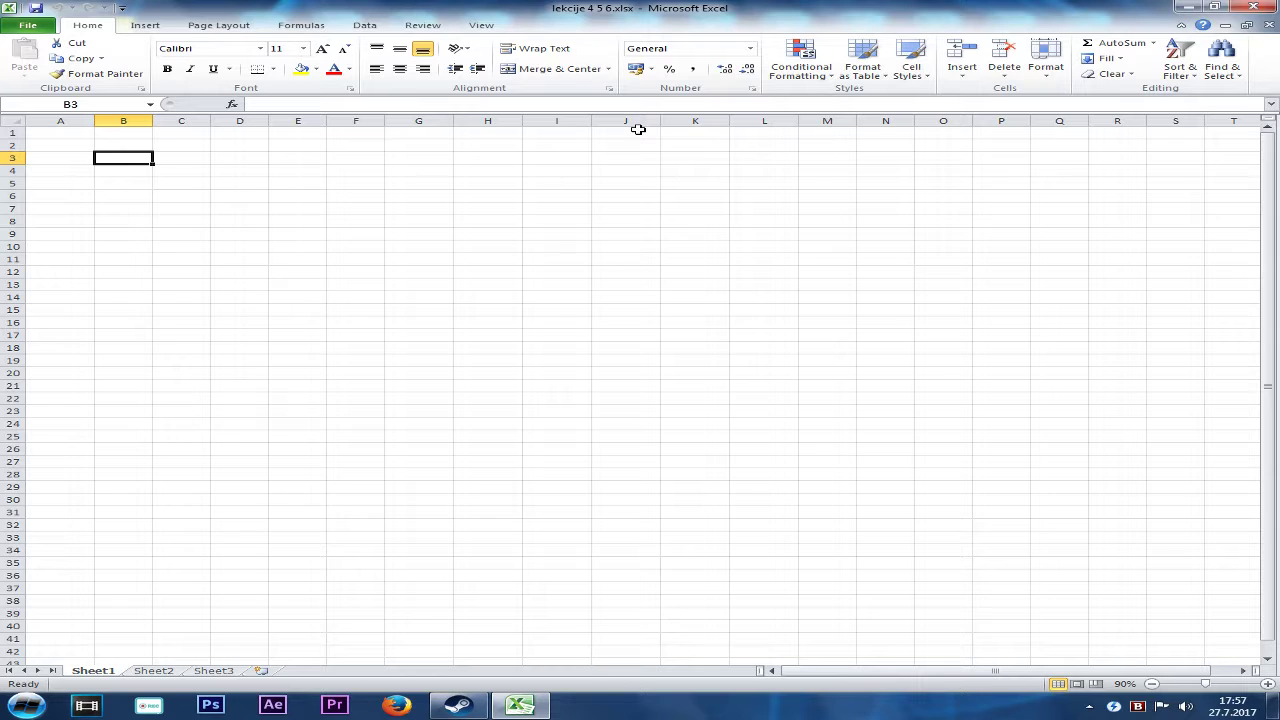
text(1. Red)
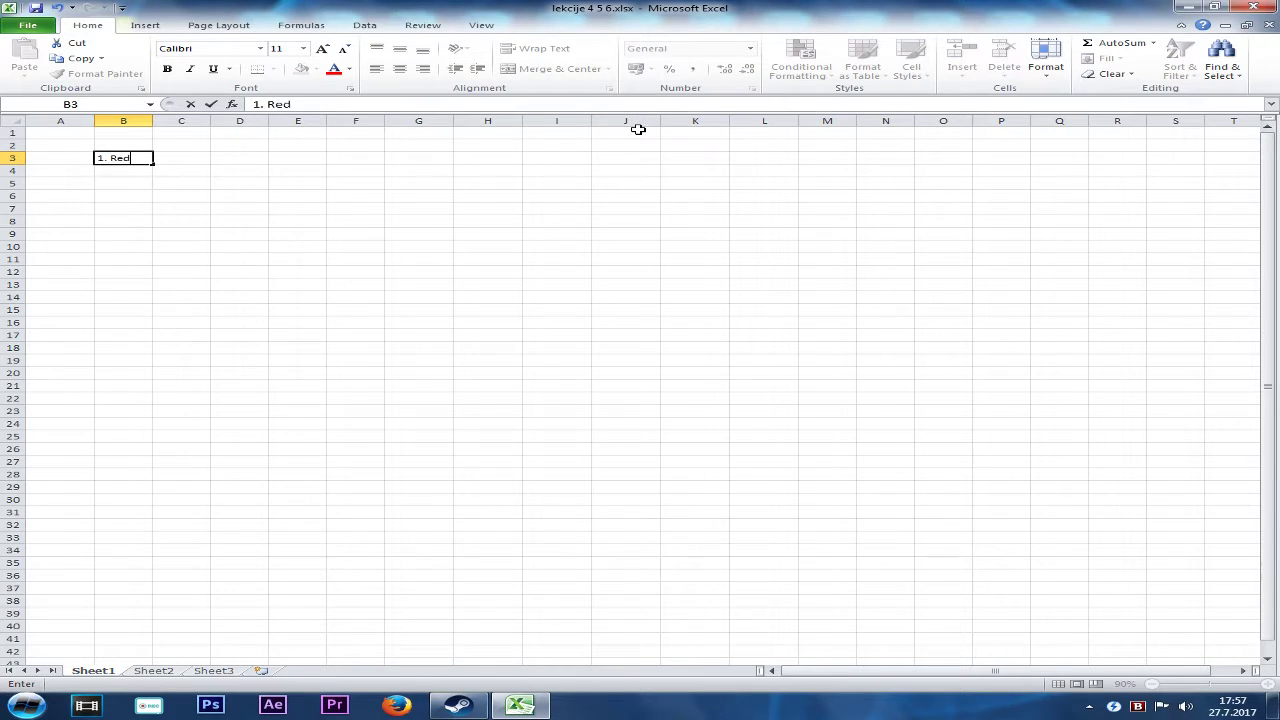
key(Tab)
text(2. Re)
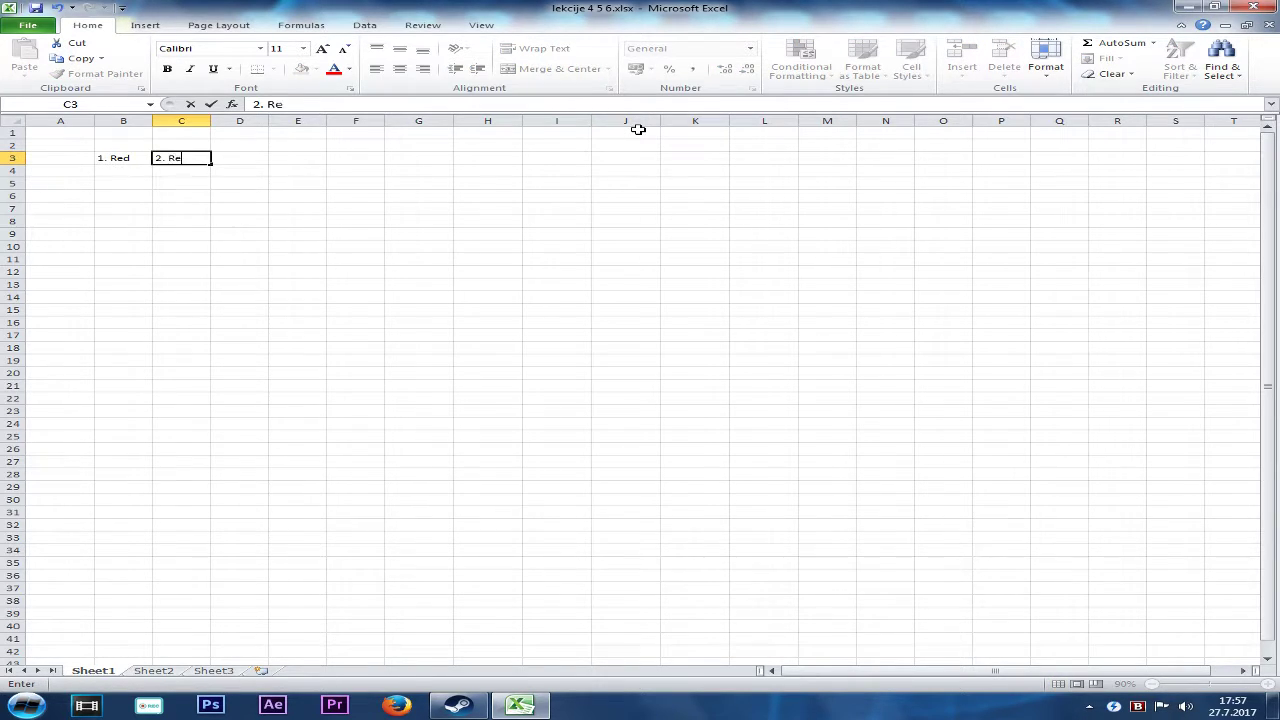
text(d)
key(Tab)
text(3.)
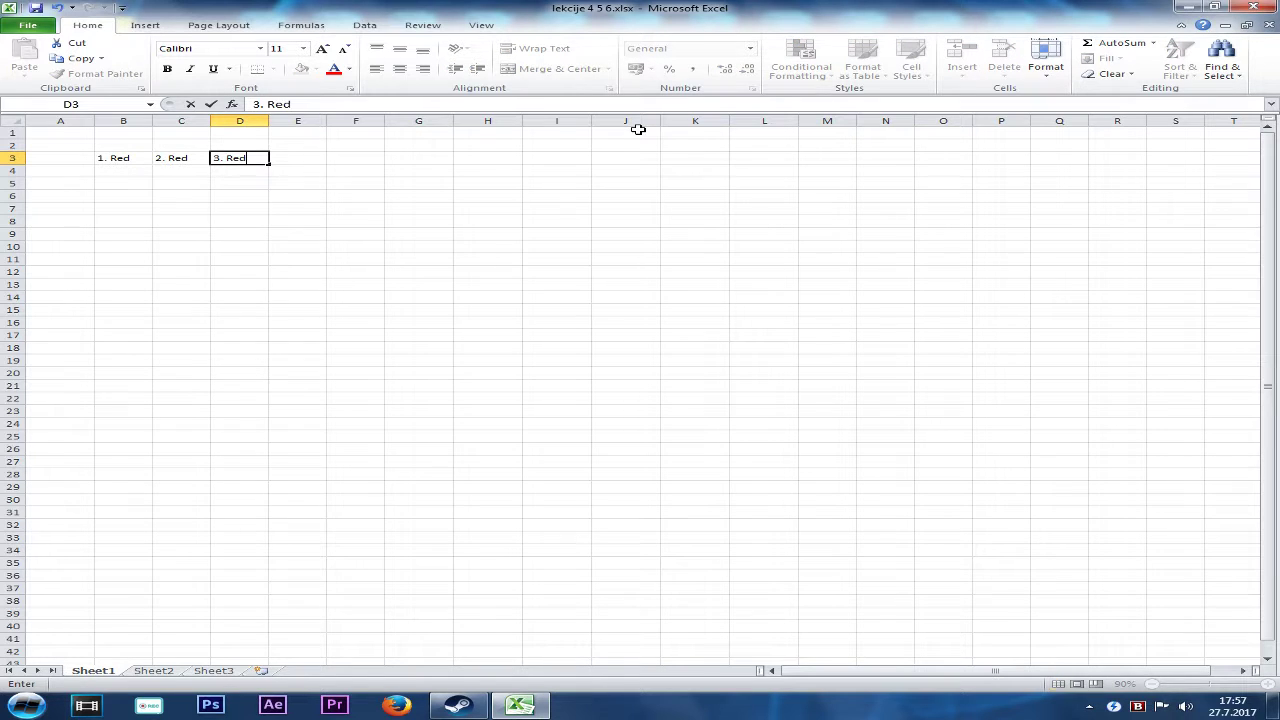
key(Tab)
text(4.)
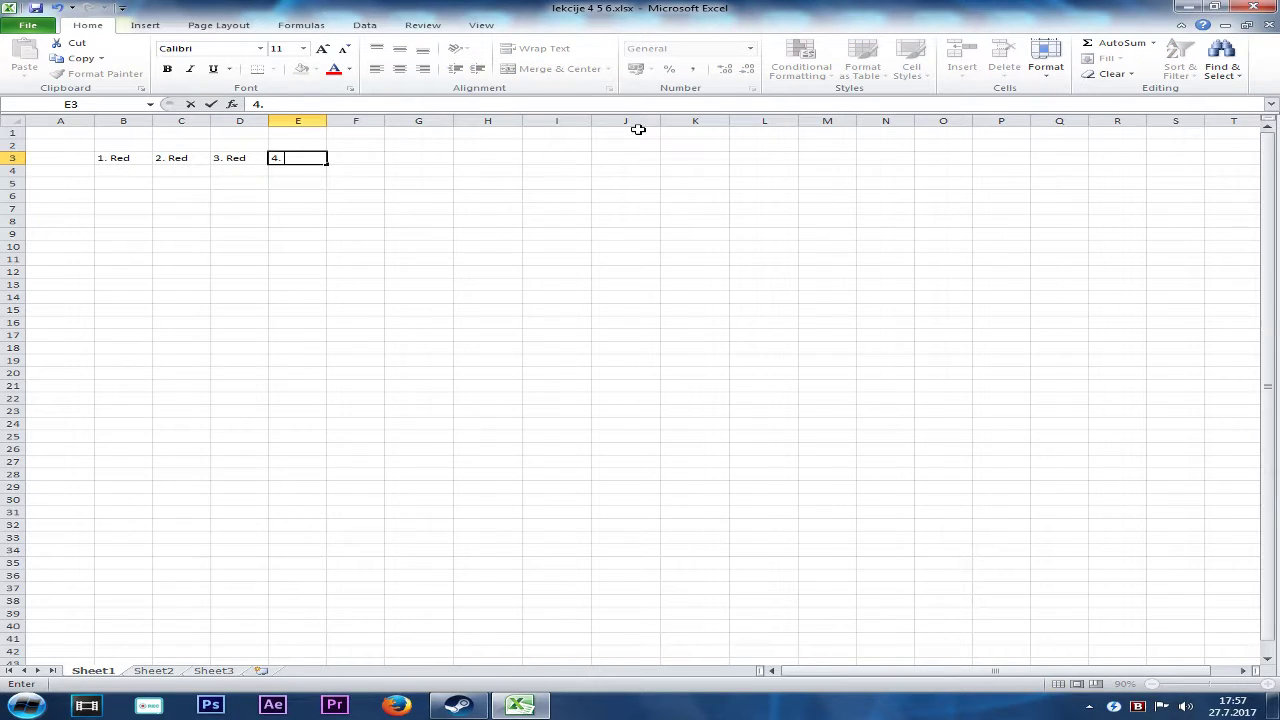
text( REd)
click(49, 175)
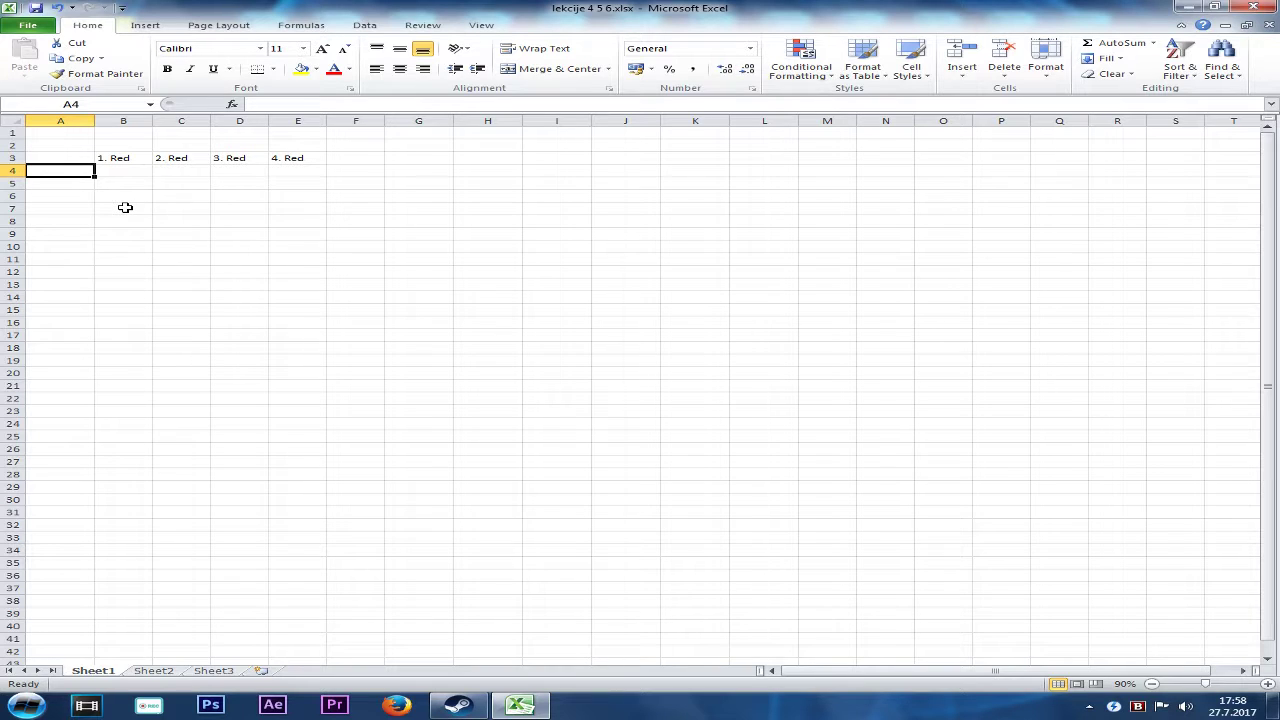
Enter the row labels 1. Region, 2. Region and 3. Region in A4:A6
text(1.)
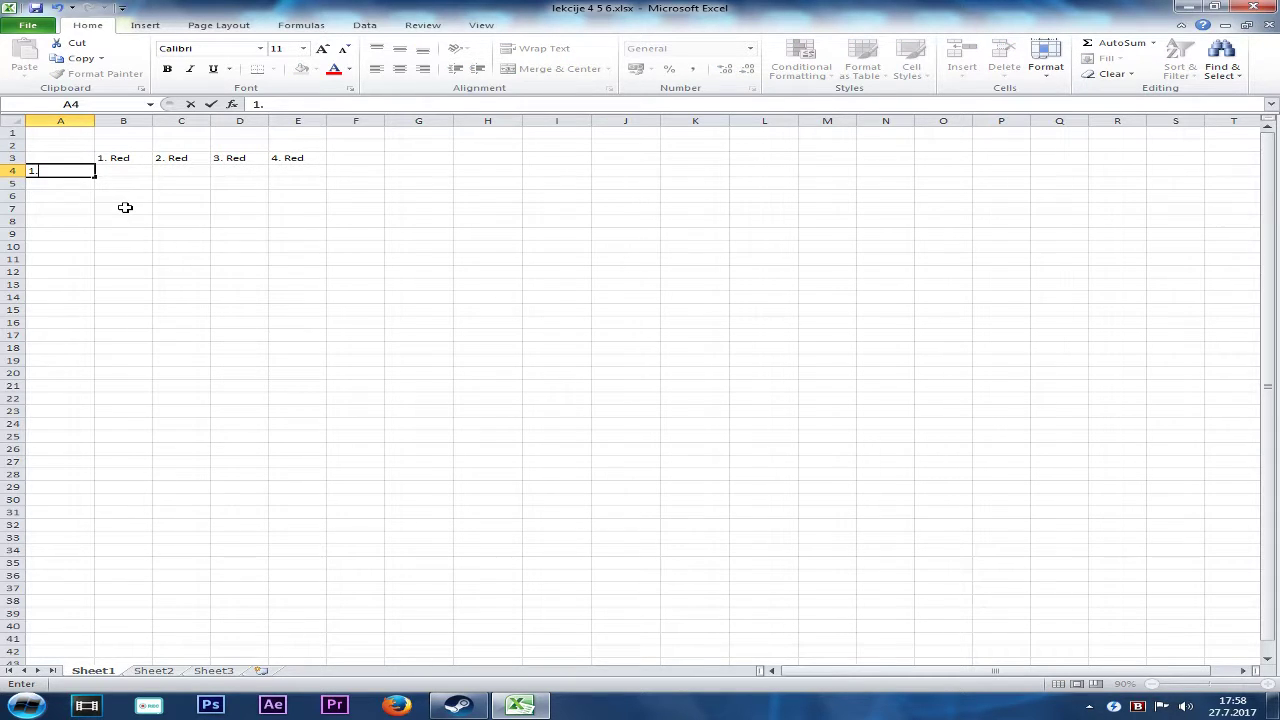
key(Return)
text(2.)
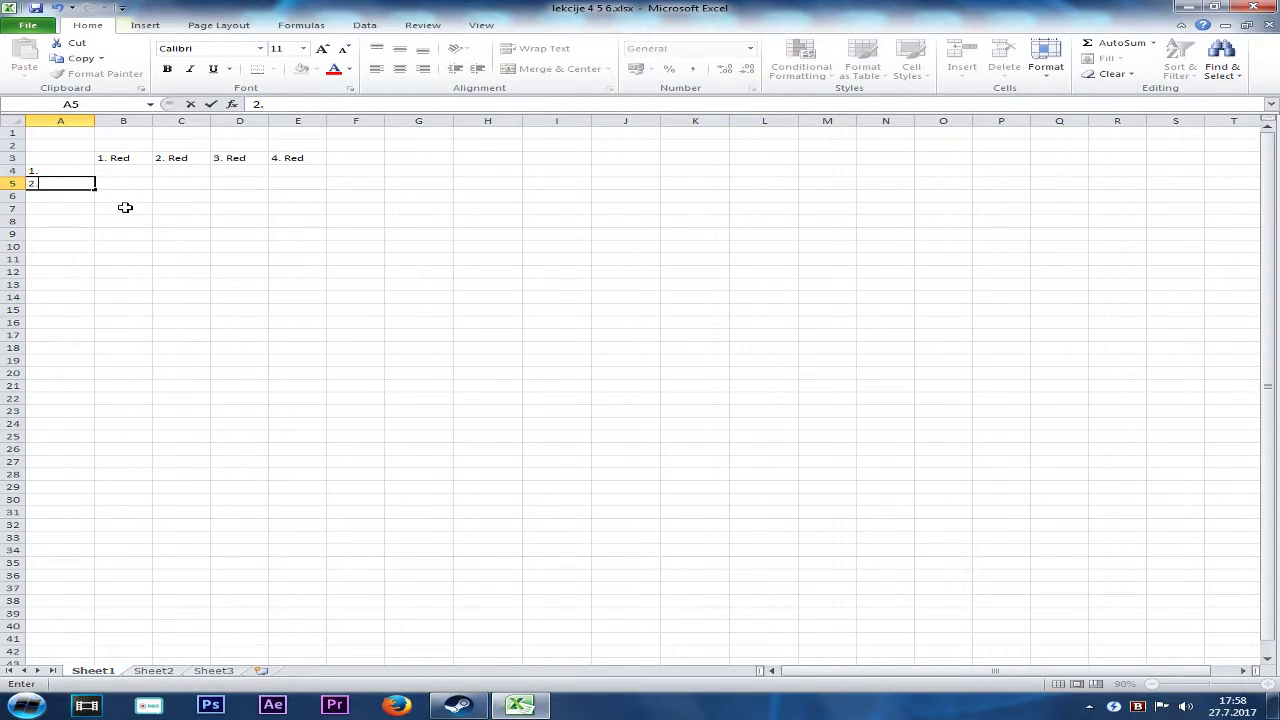
key(Return)
text(3. Region)
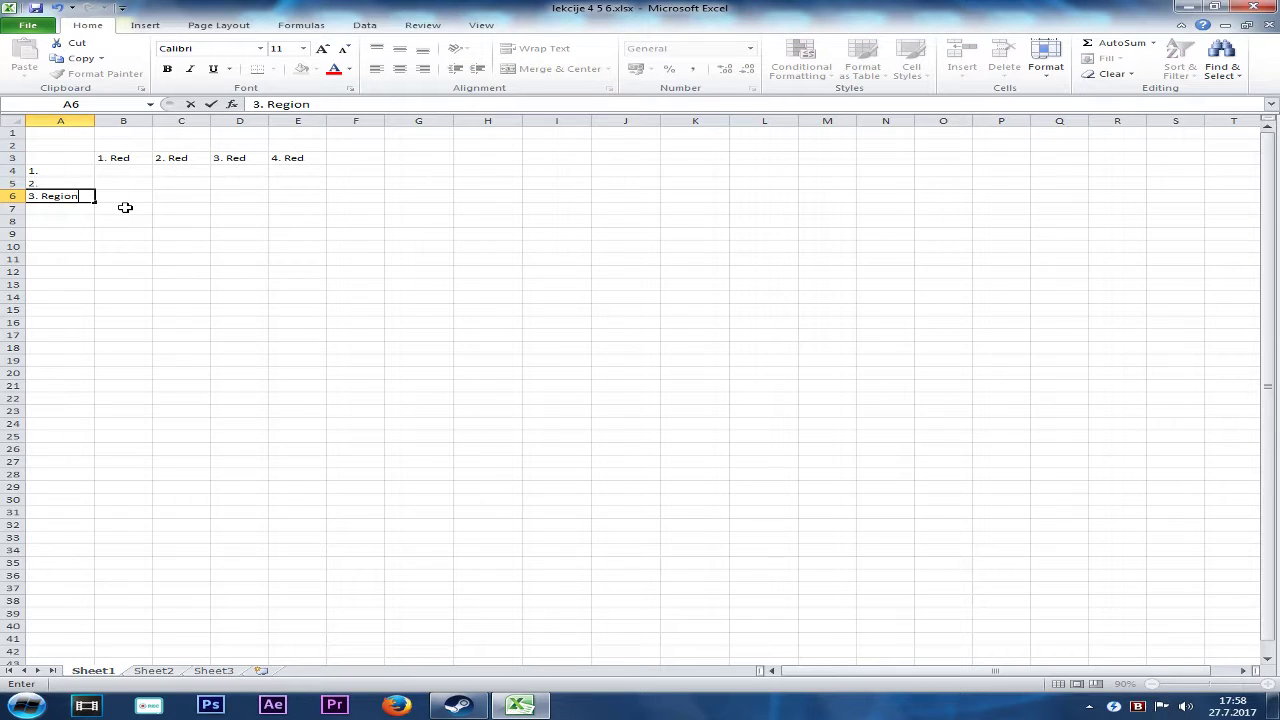
key(Up)
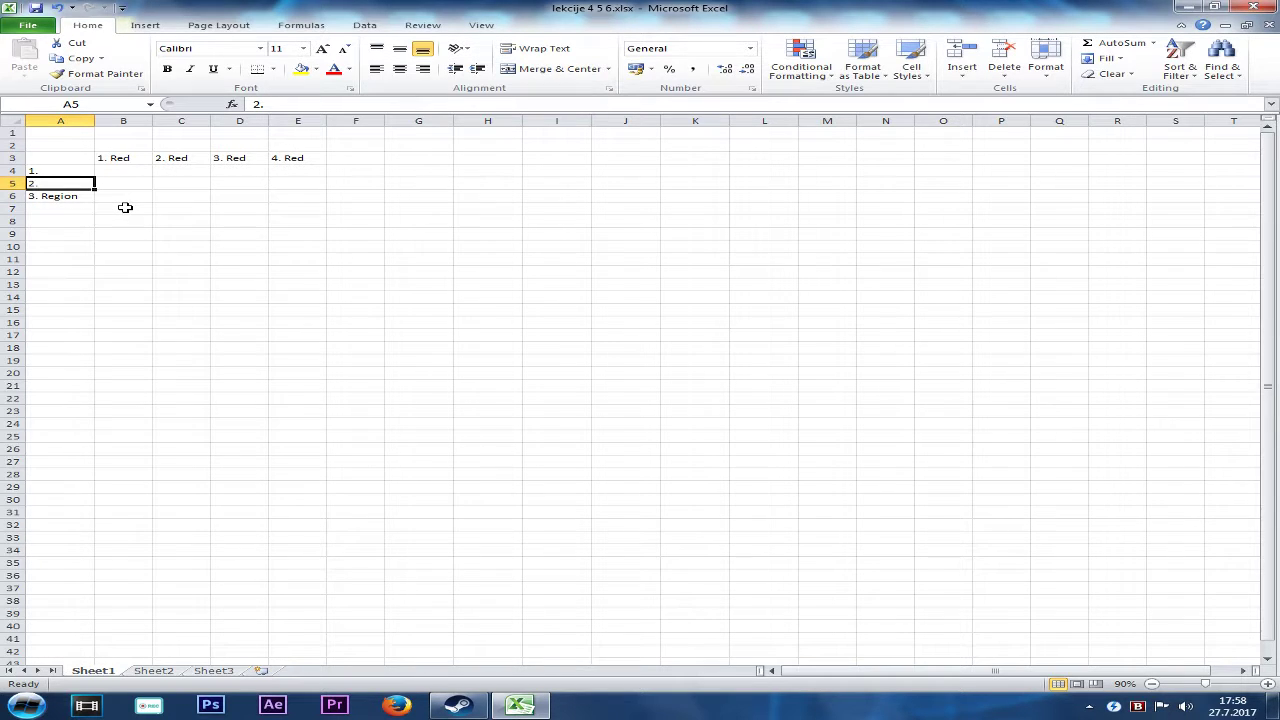
double_click(44, 184)
text(Region)
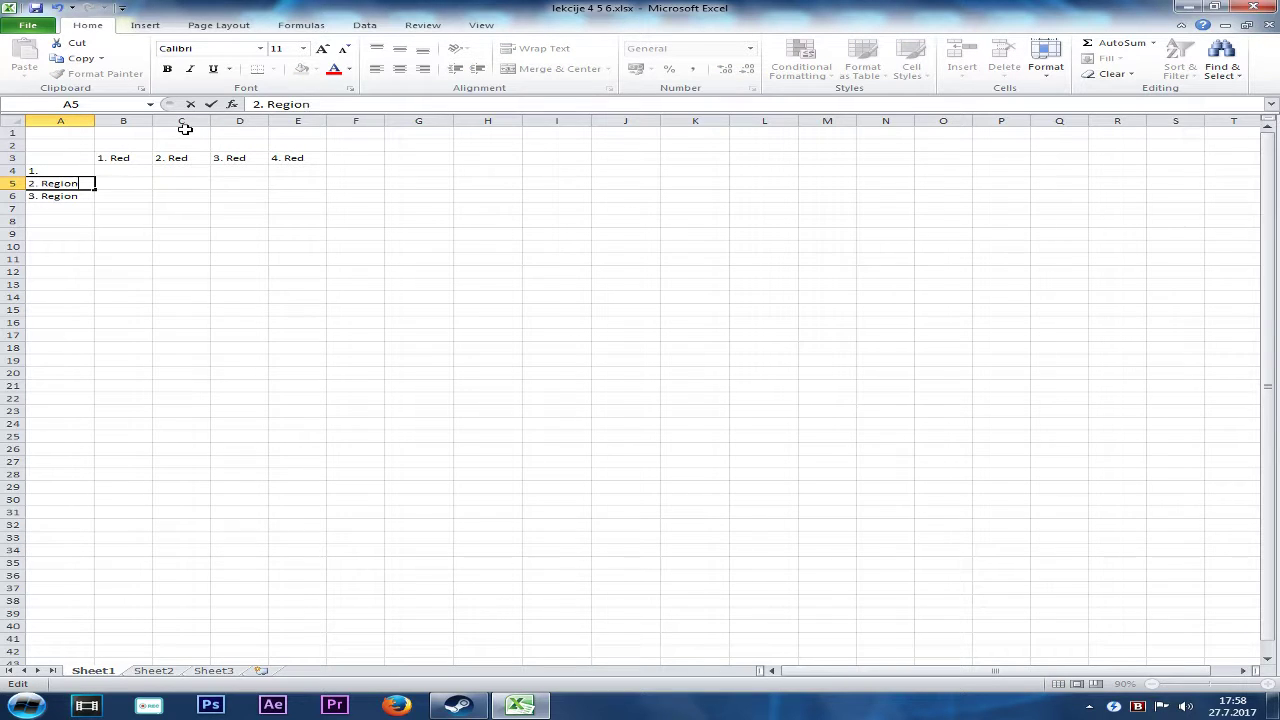
double_click(68, 170)
text(Region)
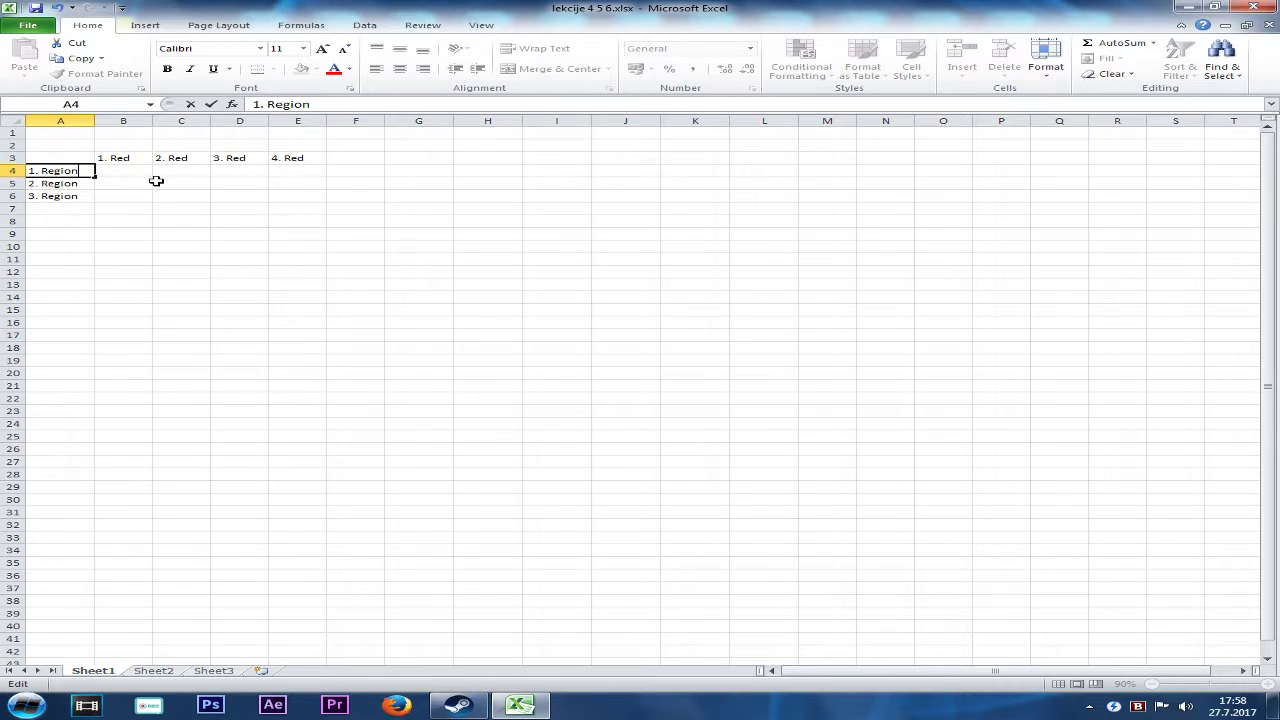
key(Tab)
key(Tab)
key(Tab)
key(Tab)
key(Tab)
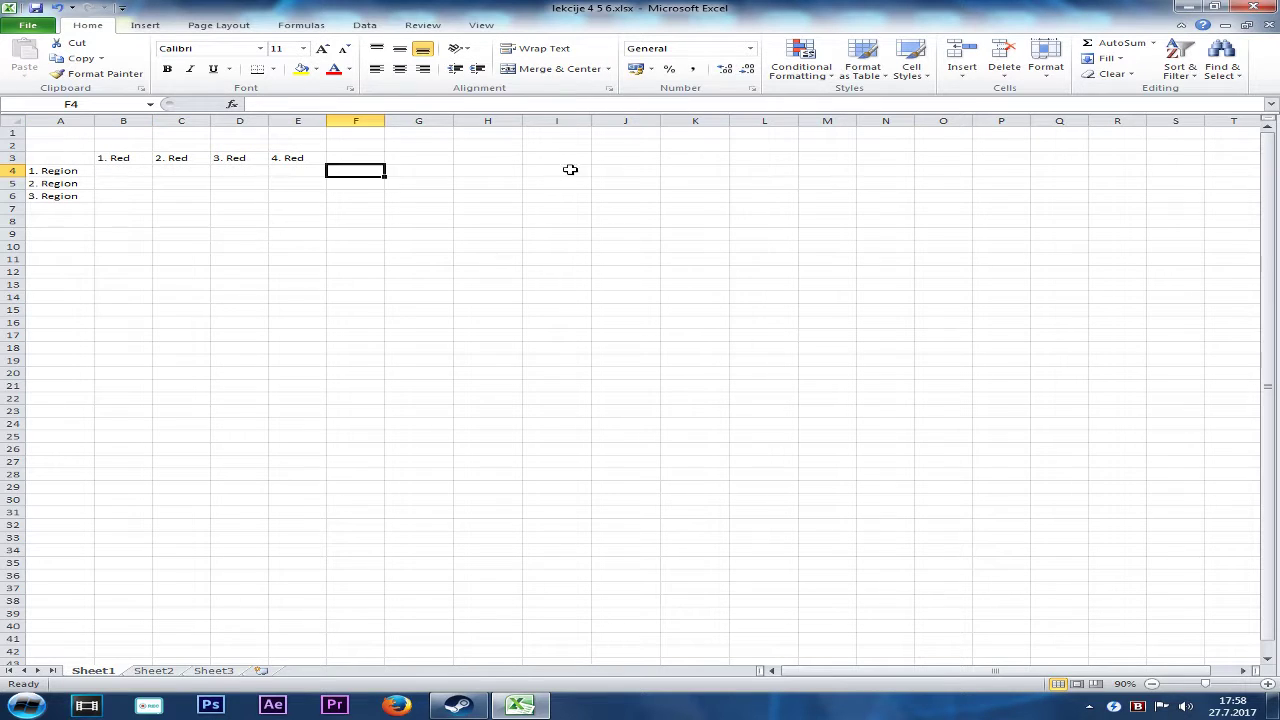
key(Tab)
key(Tab)
key(Tab)
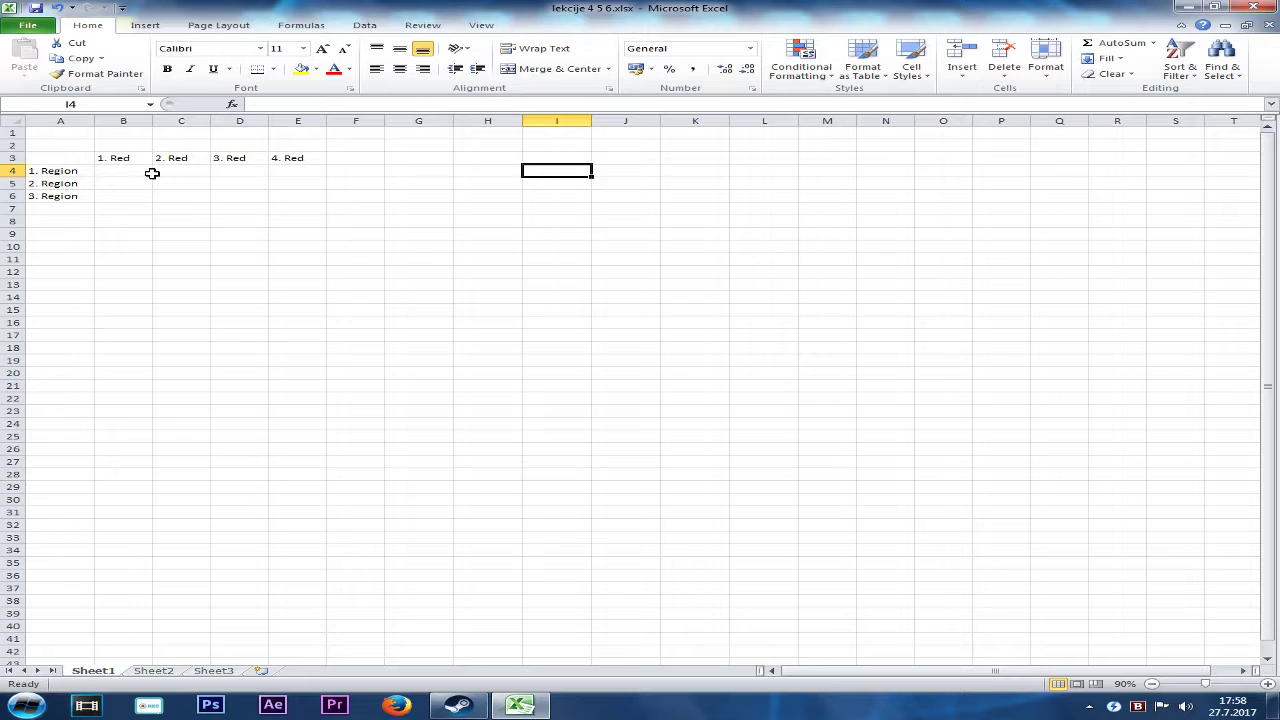
Enter 10000, 15000, 45000 and 25000 across B4:E4 for 1. Region
click(147, 171)
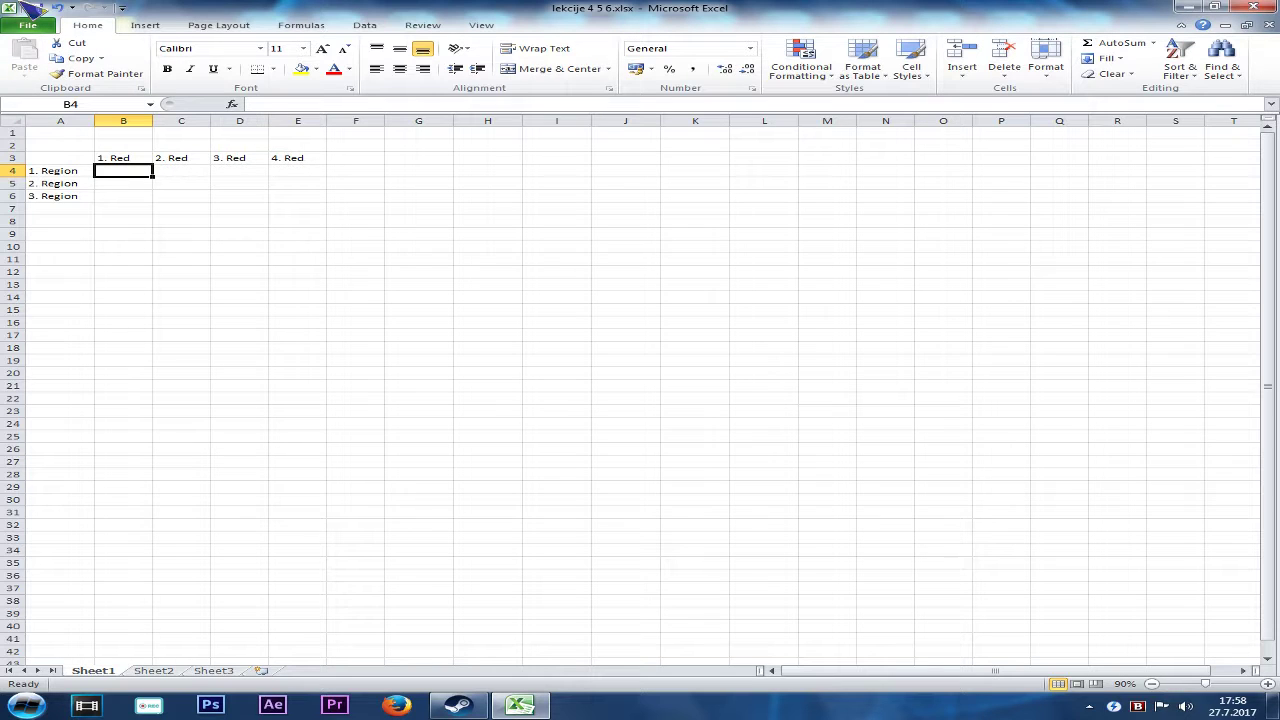
text(1)
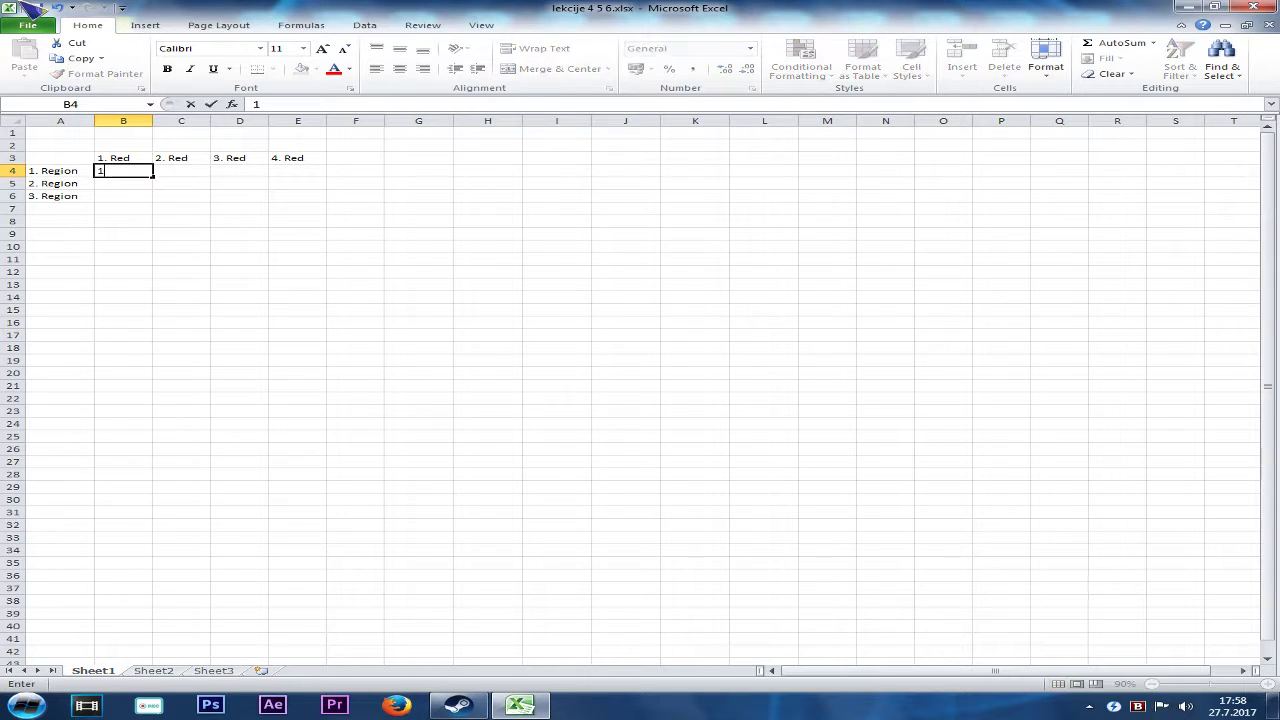
text(0)
key(Tab)
text(15000)
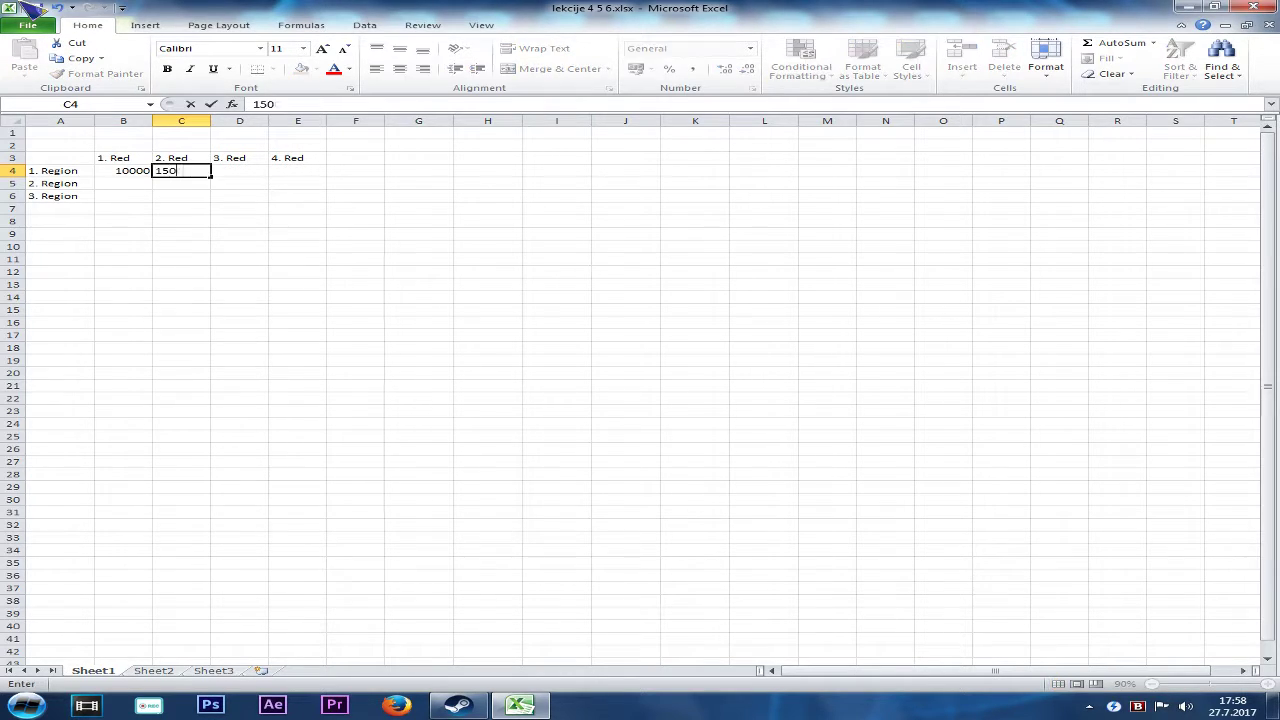
key(Tab)
text(45000)
key(Tab)
text(25000)
key(Return)
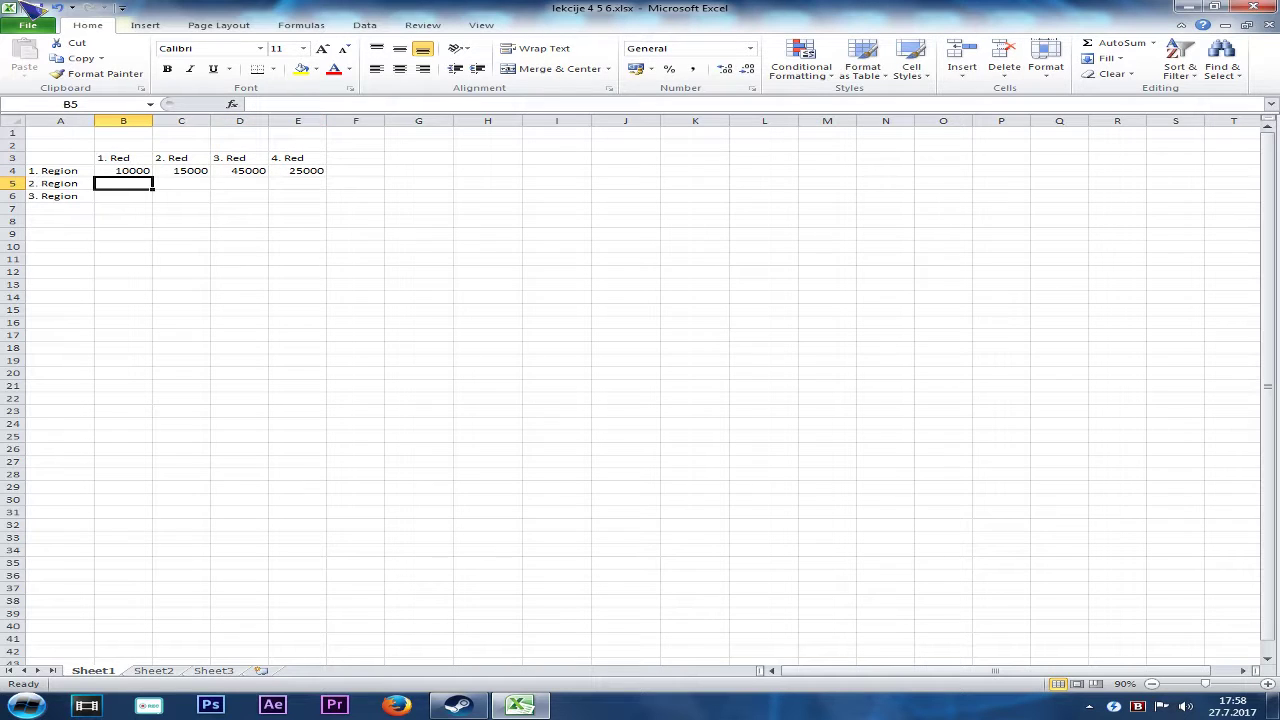
Enter 30000, 15000, 35000 and 30000 across B5:E5 for 2. Region
text(300)
key(Tab)
text(15)
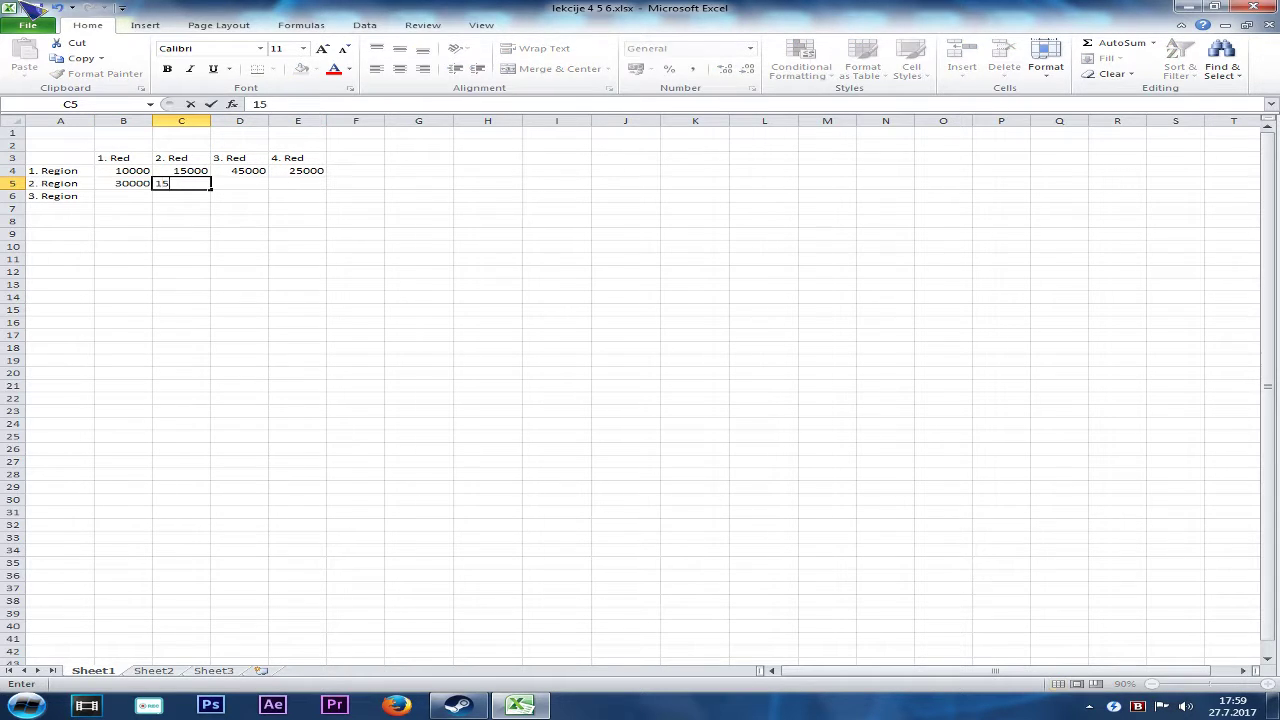
text(000)
key(Tab)
text(35000)
key(Tab)
text(30000)
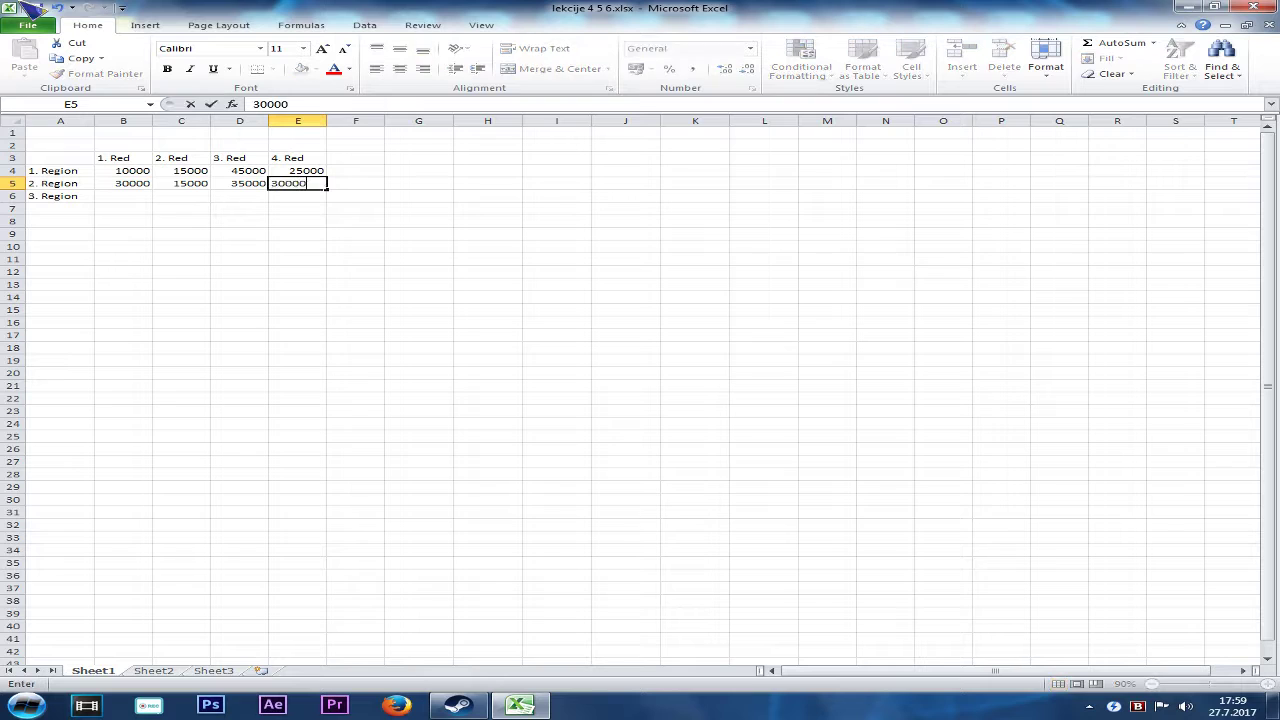
key(Down)
Fill row 6 right to left: 45000, 50000, 55000 and 20000 in E6:B6
text(45000)
key(Left)
text(50000)
key(Left)
text(55000)
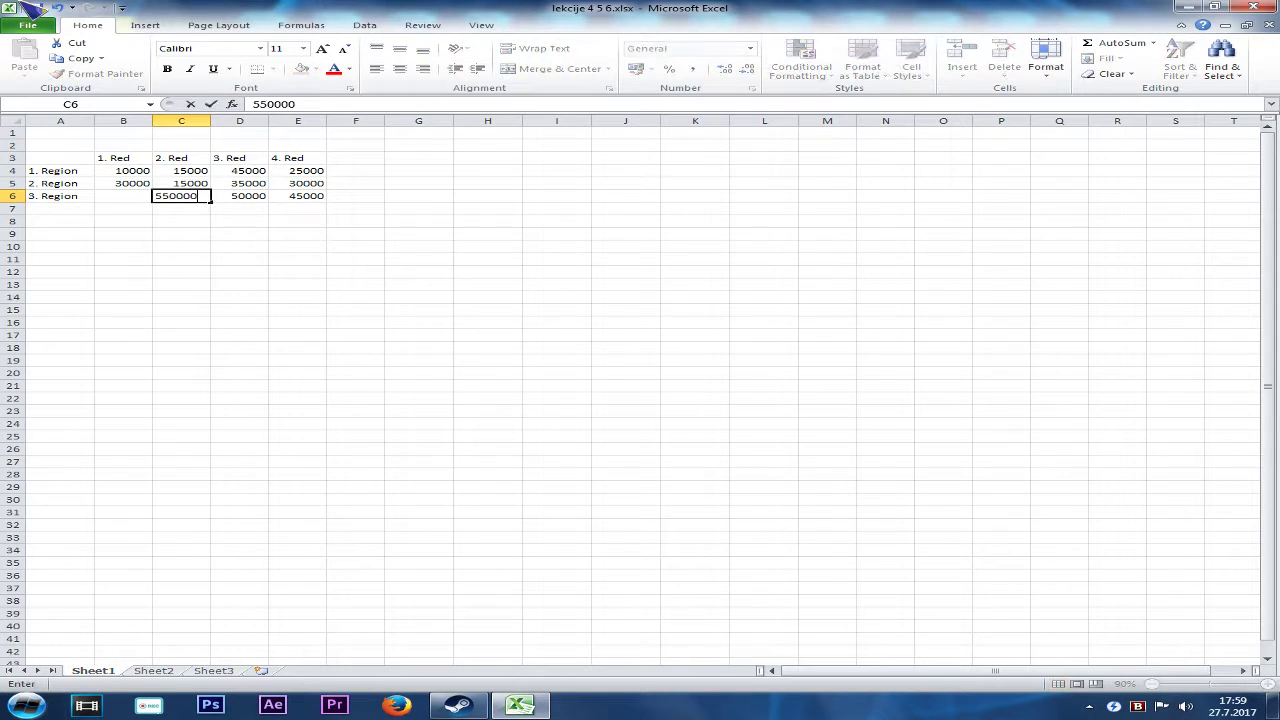
key(Left)
text(20000)
key(Tab)
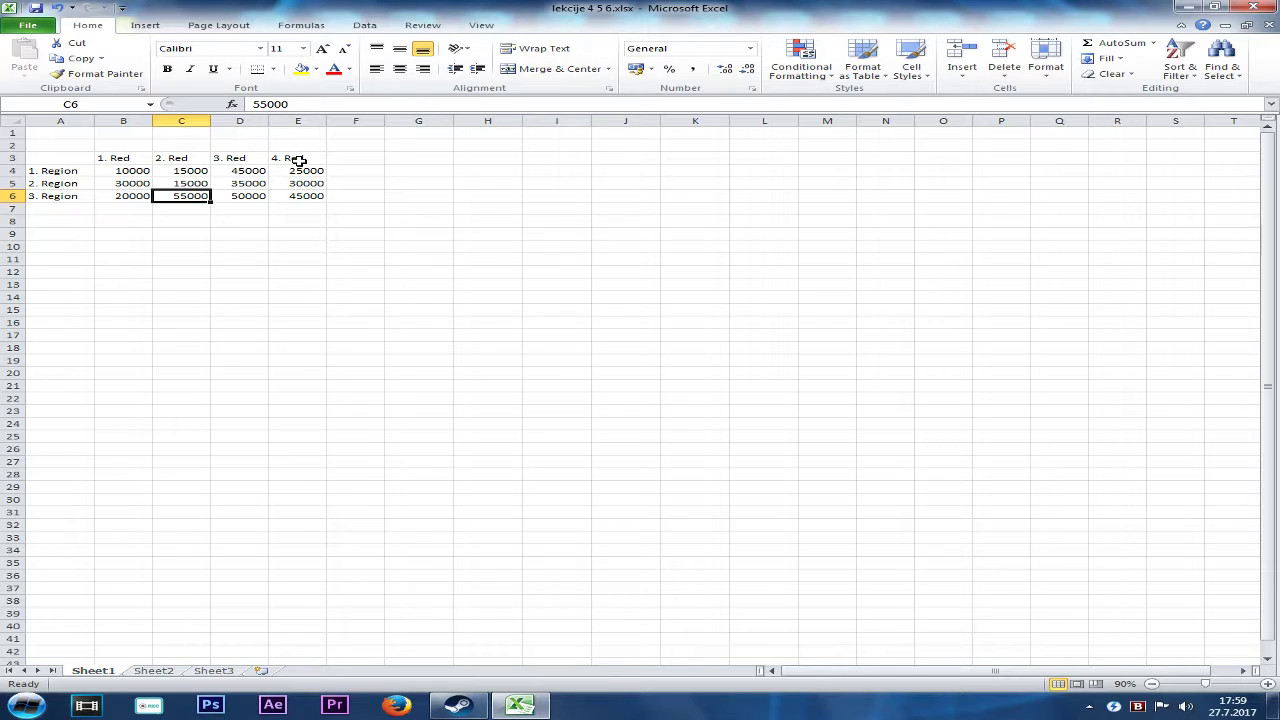
click(307, 157)
right_click(307, 157)
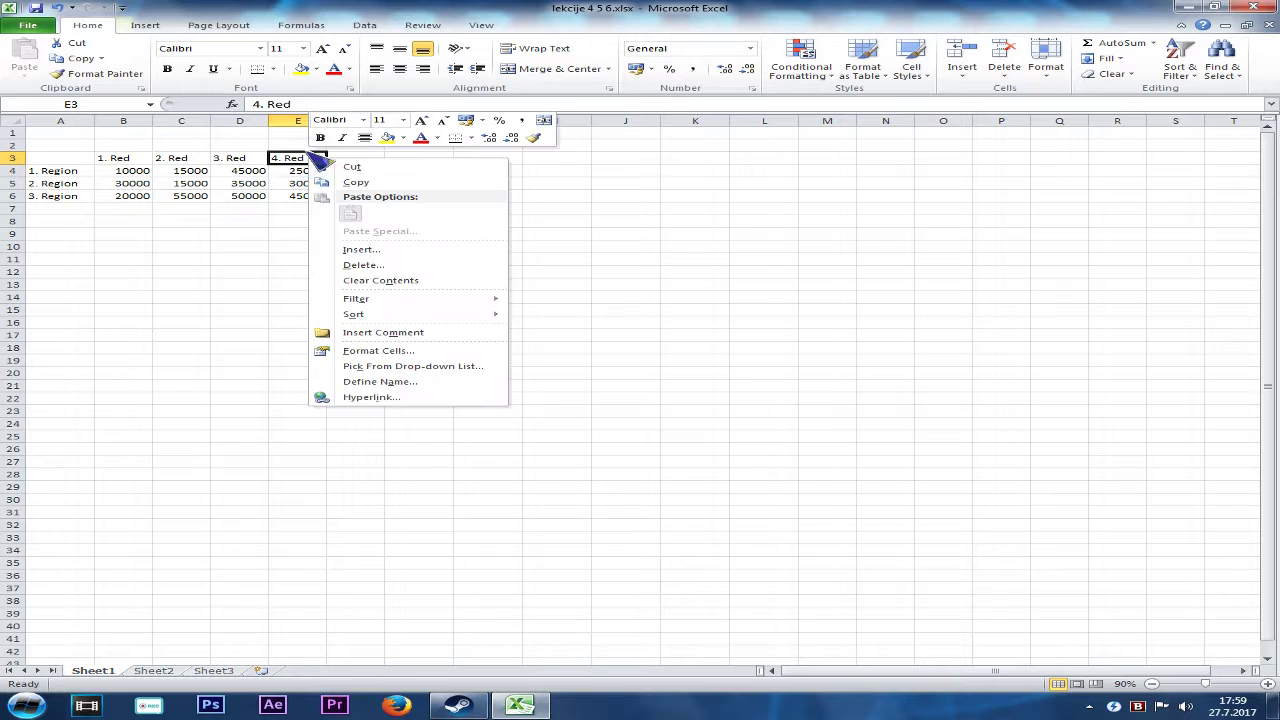
click(94, 166)
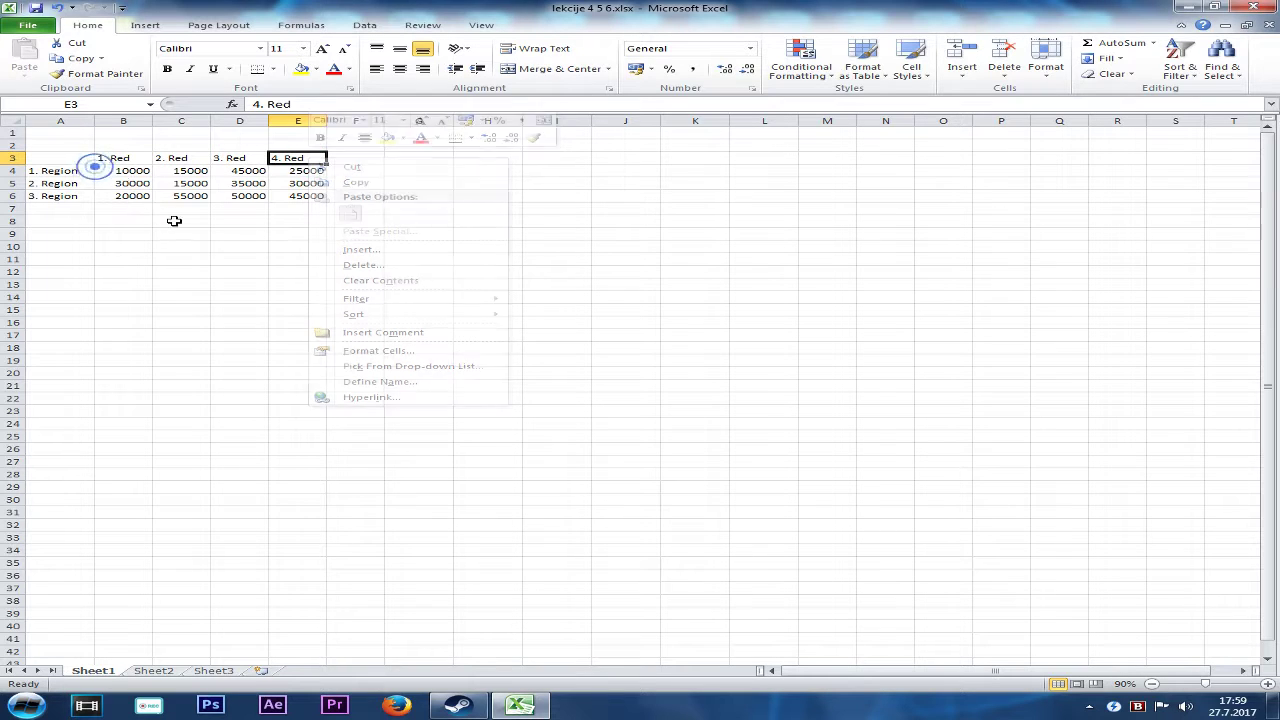
click(117, 160)
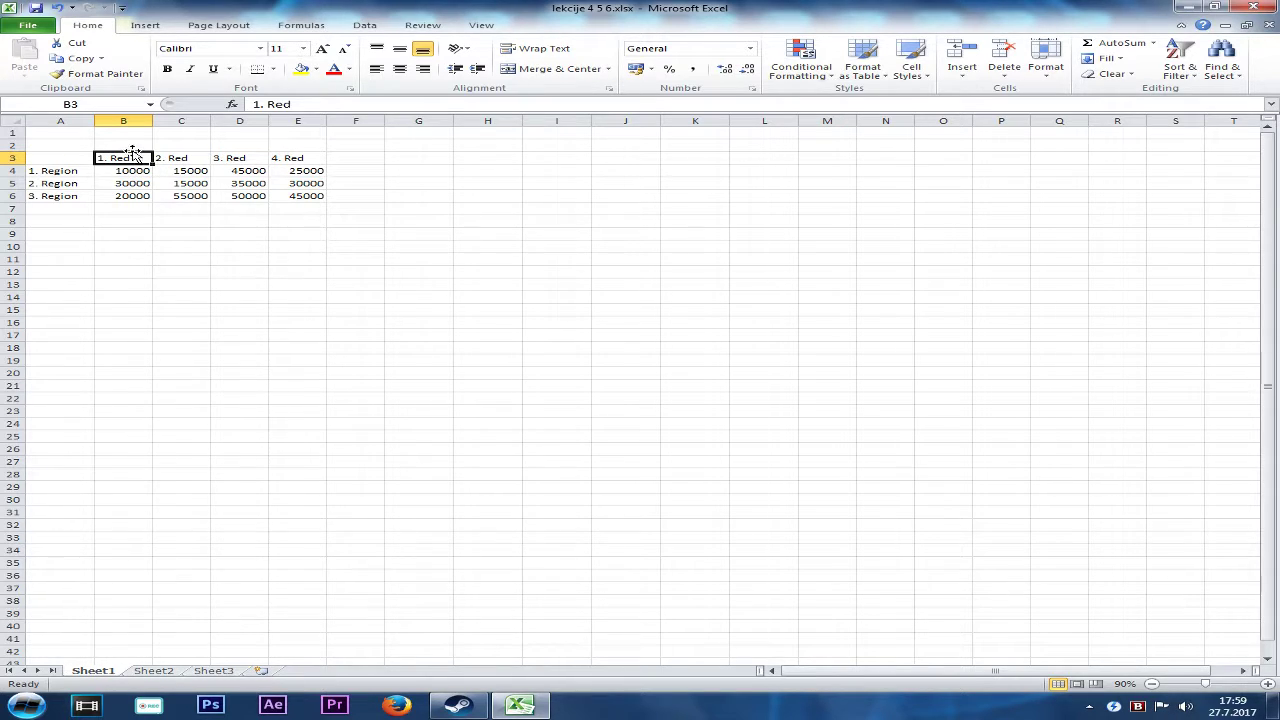
click(175, 158)
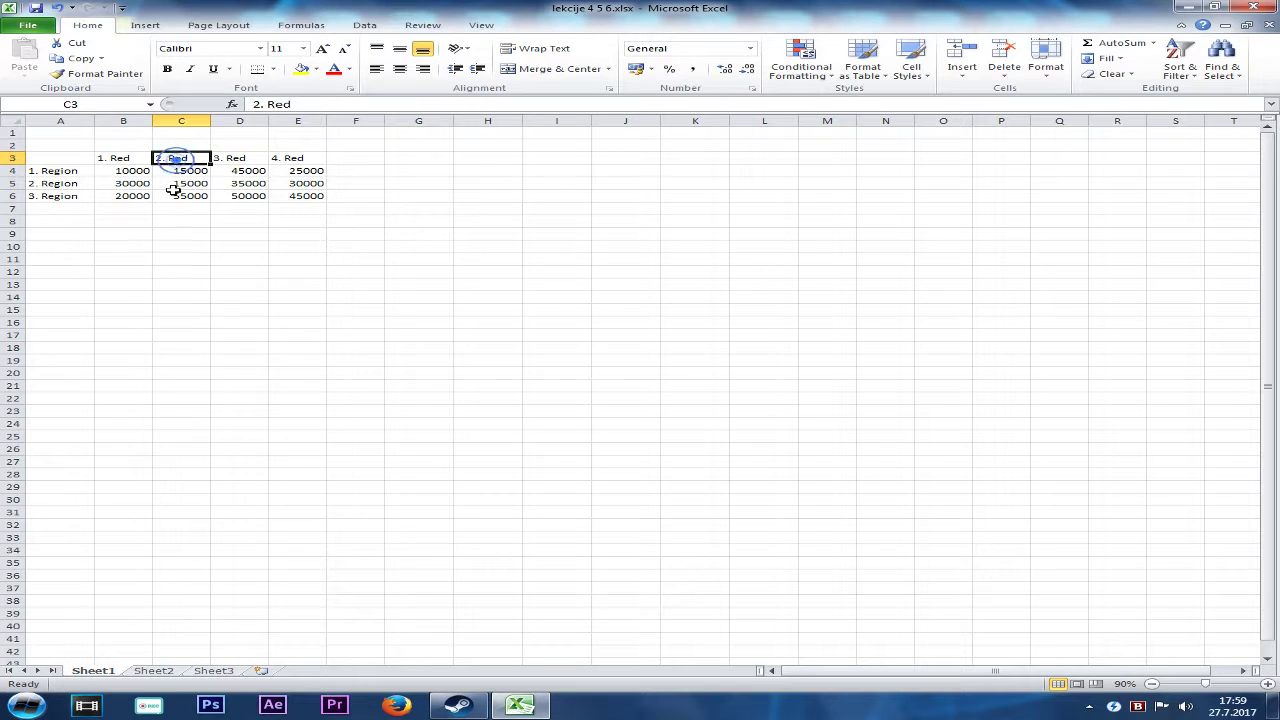
click(126, 161)
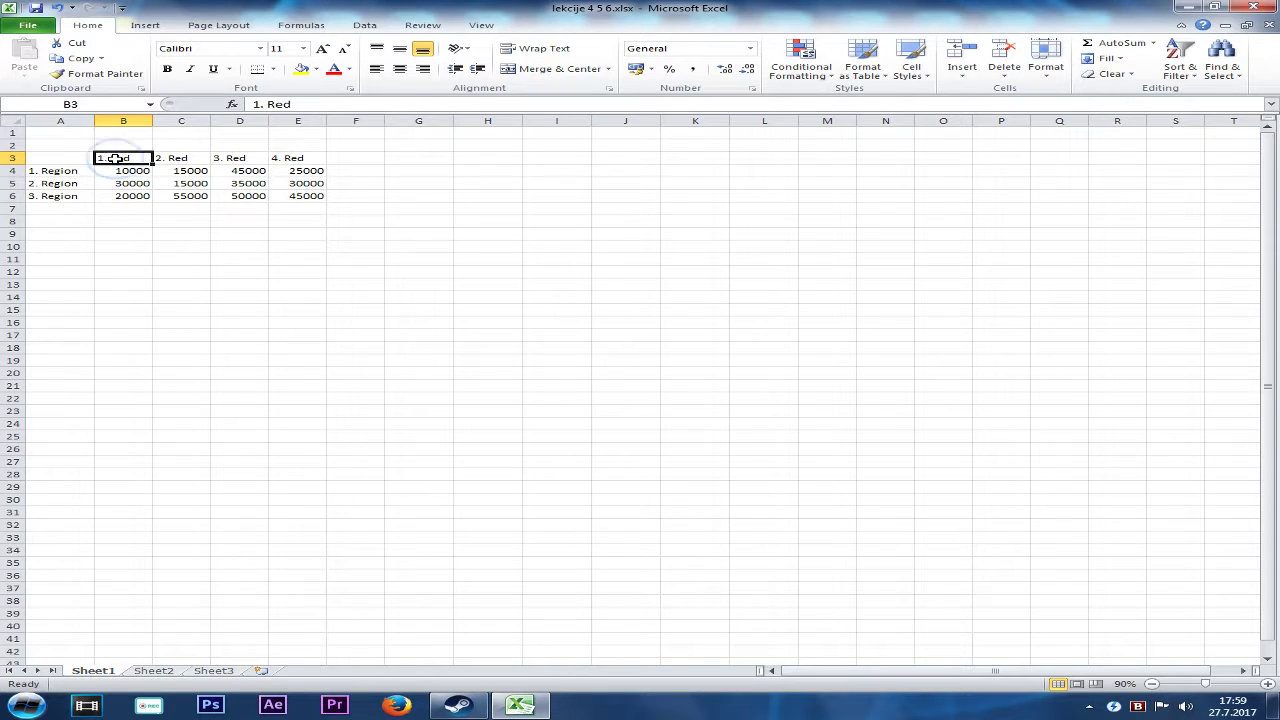
drag(116, 158, 297, 159)
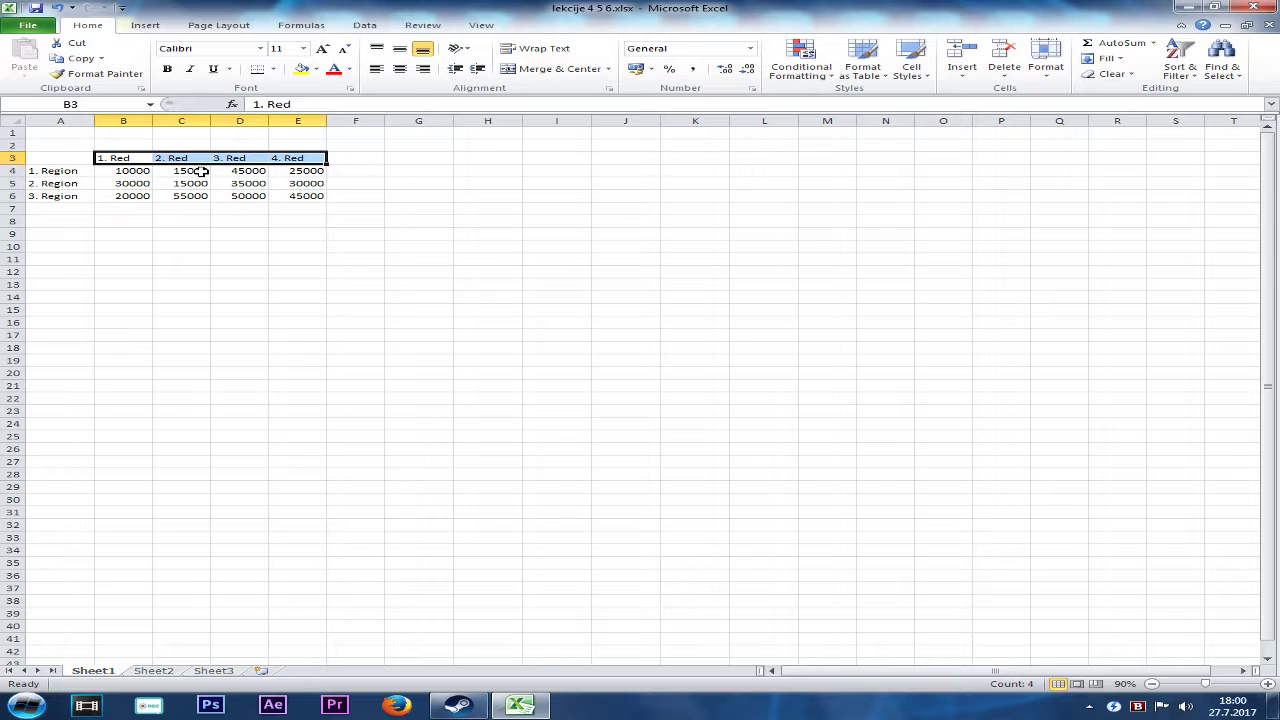
mouse_move(118, 159)
mouse_down()
mouse_move(300, 197)
mouse_move(310, 163)
mouse_move(306, 197)
mouse_up()
ctrl+click(250, 196)
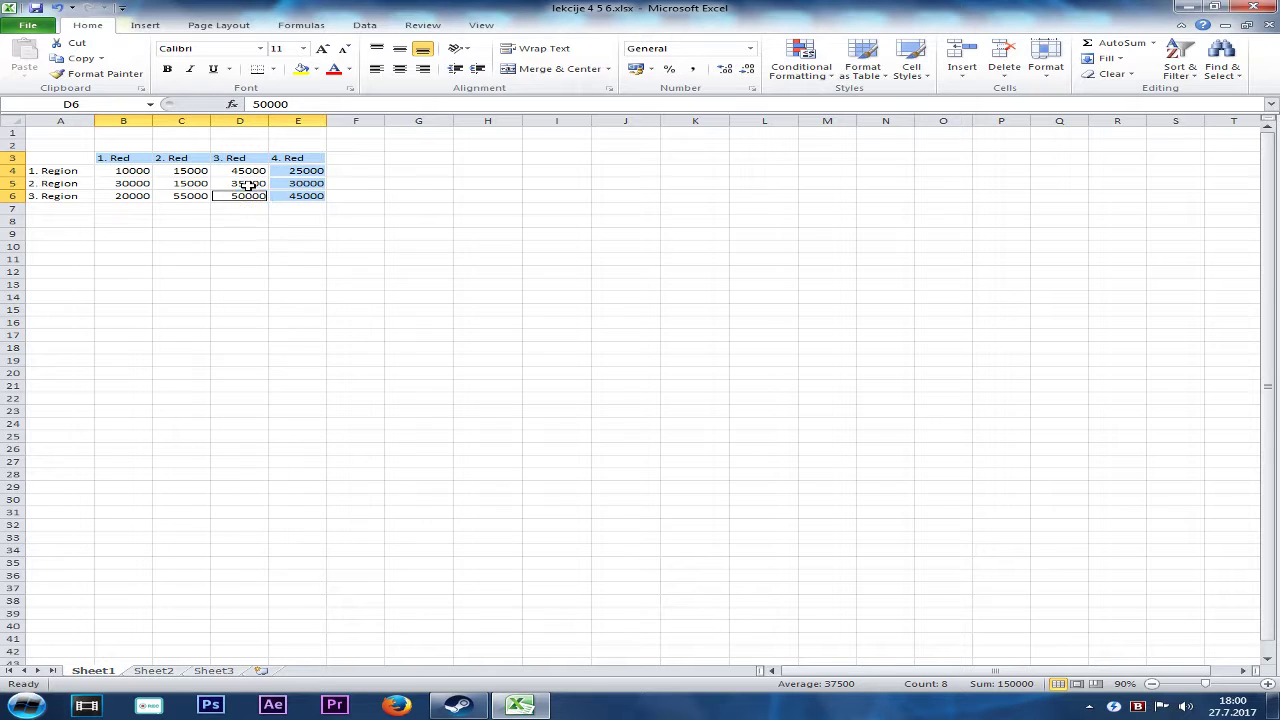
ctrl+click(248, 184)
ctrl+click(248, 171)
ctrl+click(185, 171)
ctrl+click(185, 184)
ctrl+click(185, 196)
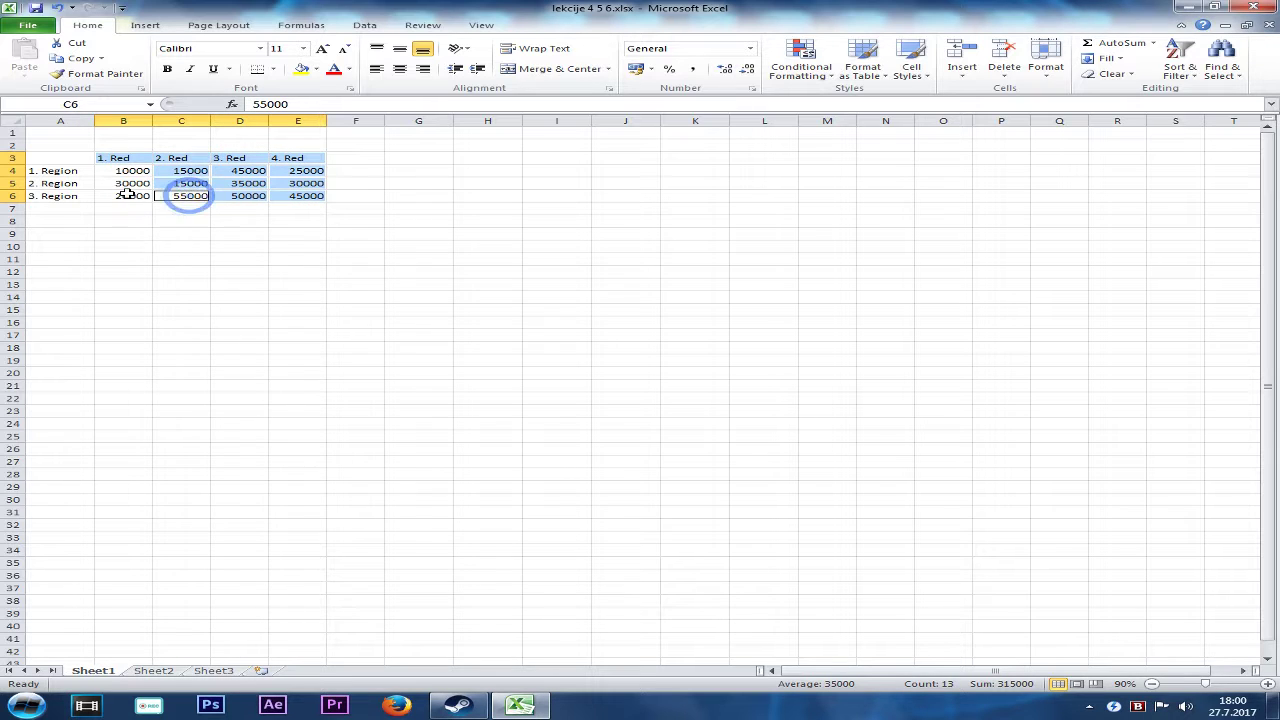
ctrl+click(127, 196)
ctrl+click(128, 184)
ctrl+click(128, 171)
ctrl+click(72, 171)
ctrl+click(74, 184)
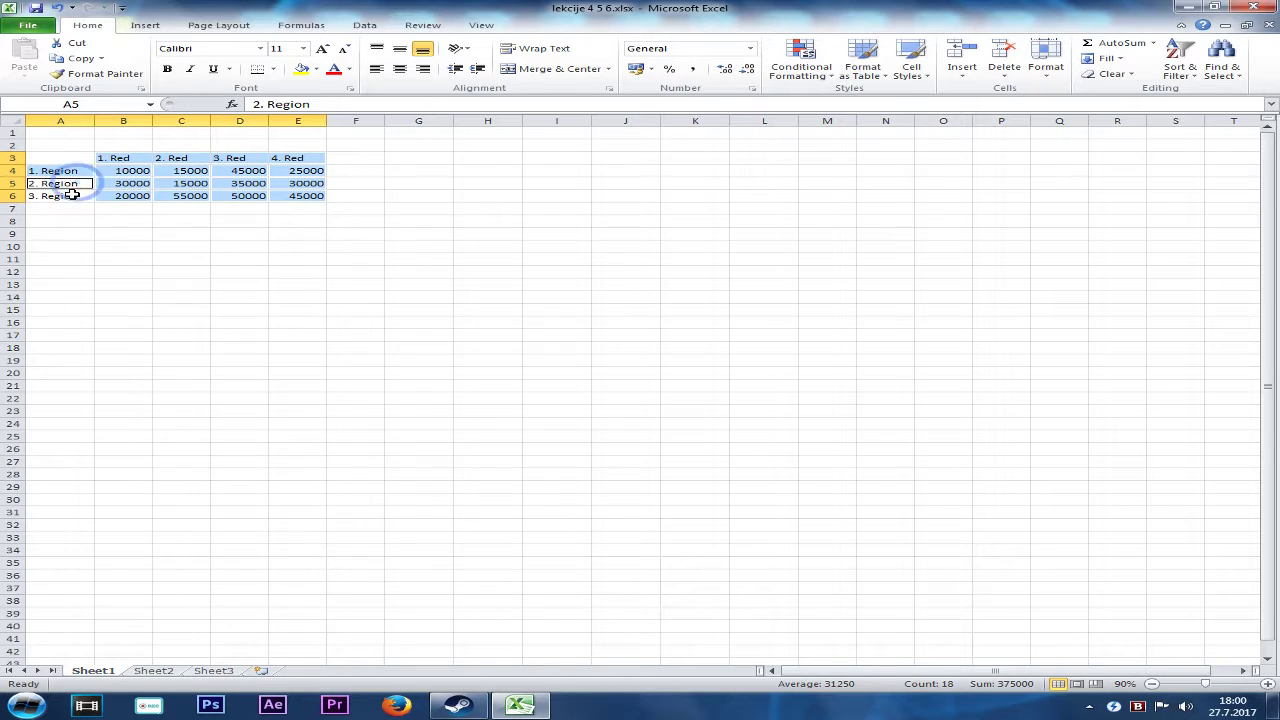
ctrl+click(72, 196)
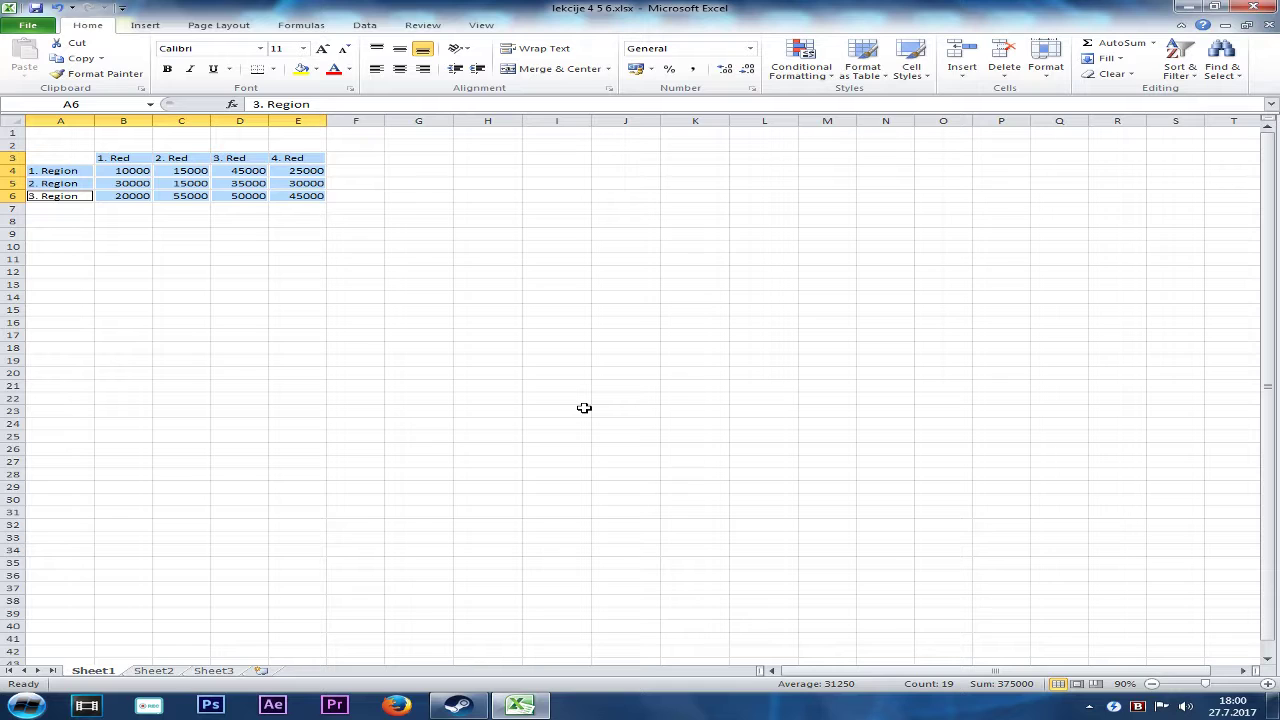
click(514, 273)
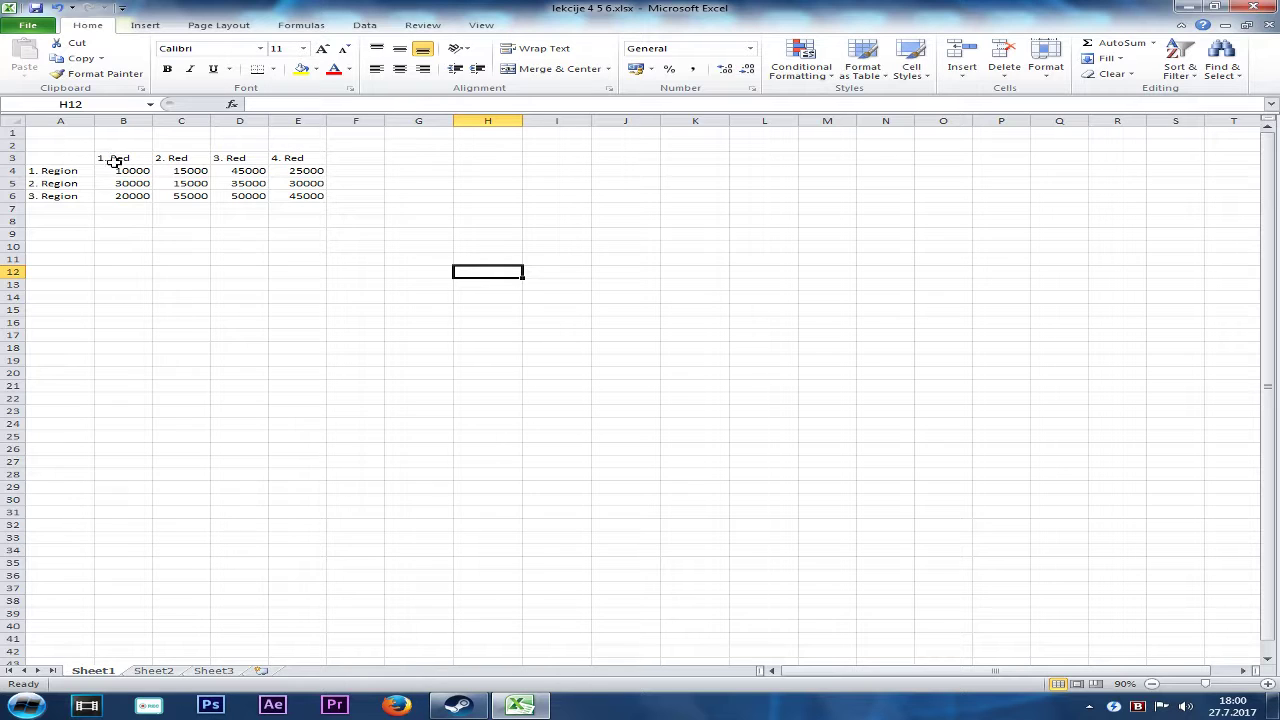
Insert a table over A3:E6 with headers, creating Table1 with filter buttons
click(115, 162)
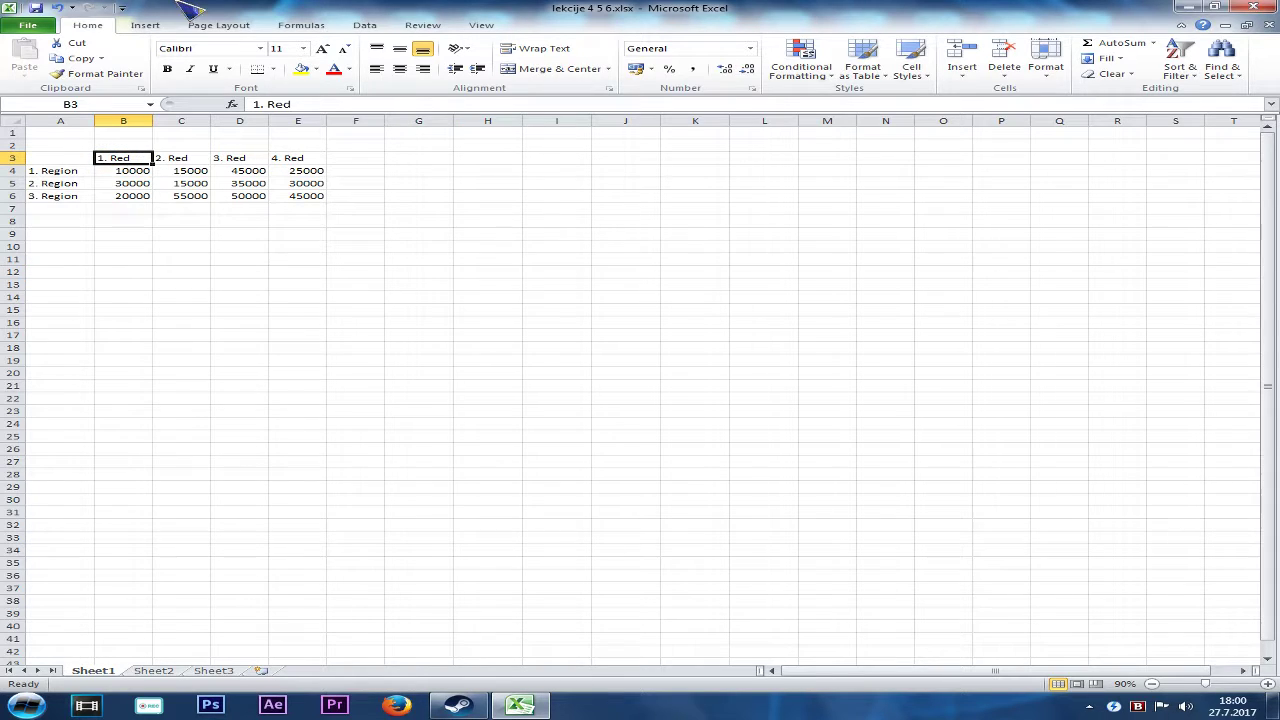
click(145, 25)
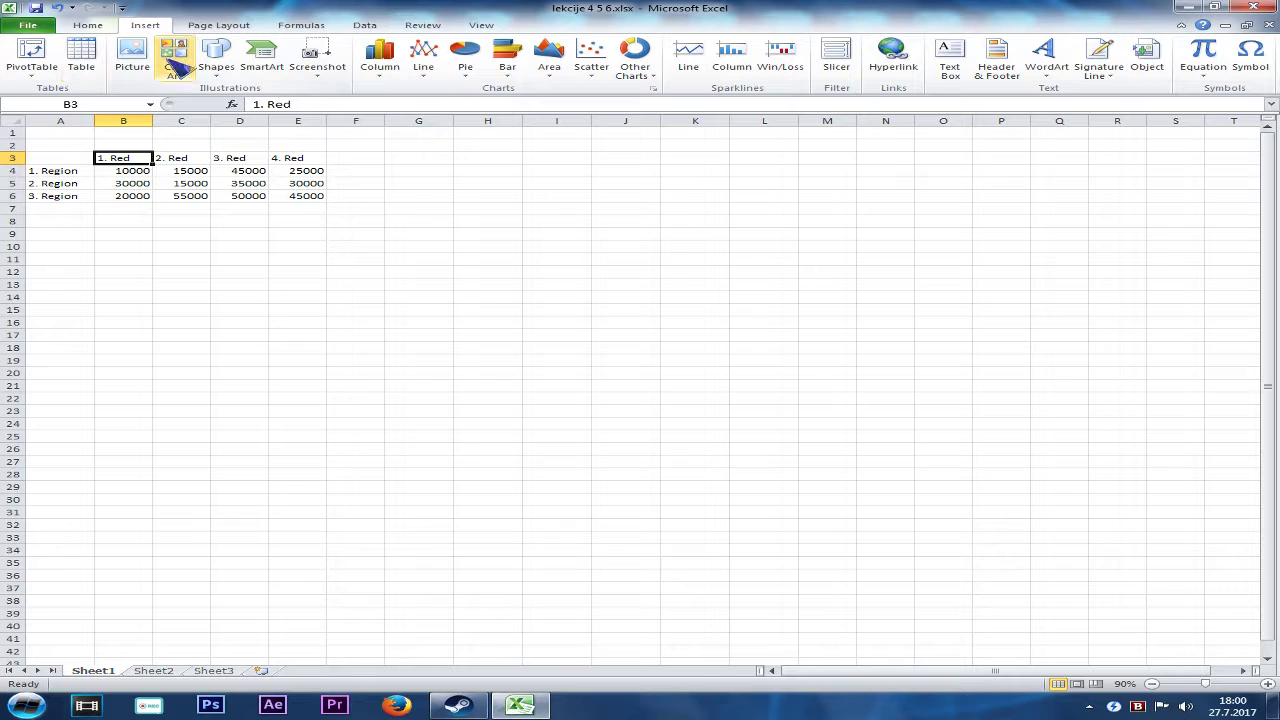
click(100, 73)
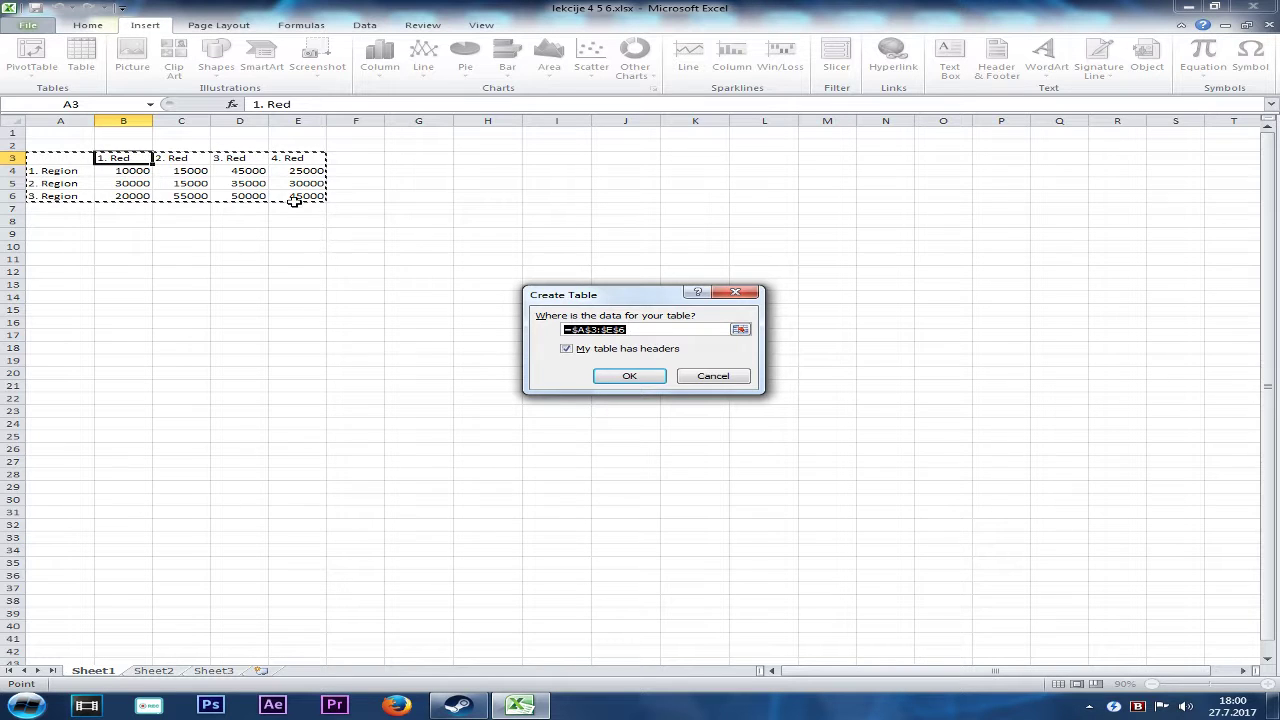
drag(394, 176, 600, 229)
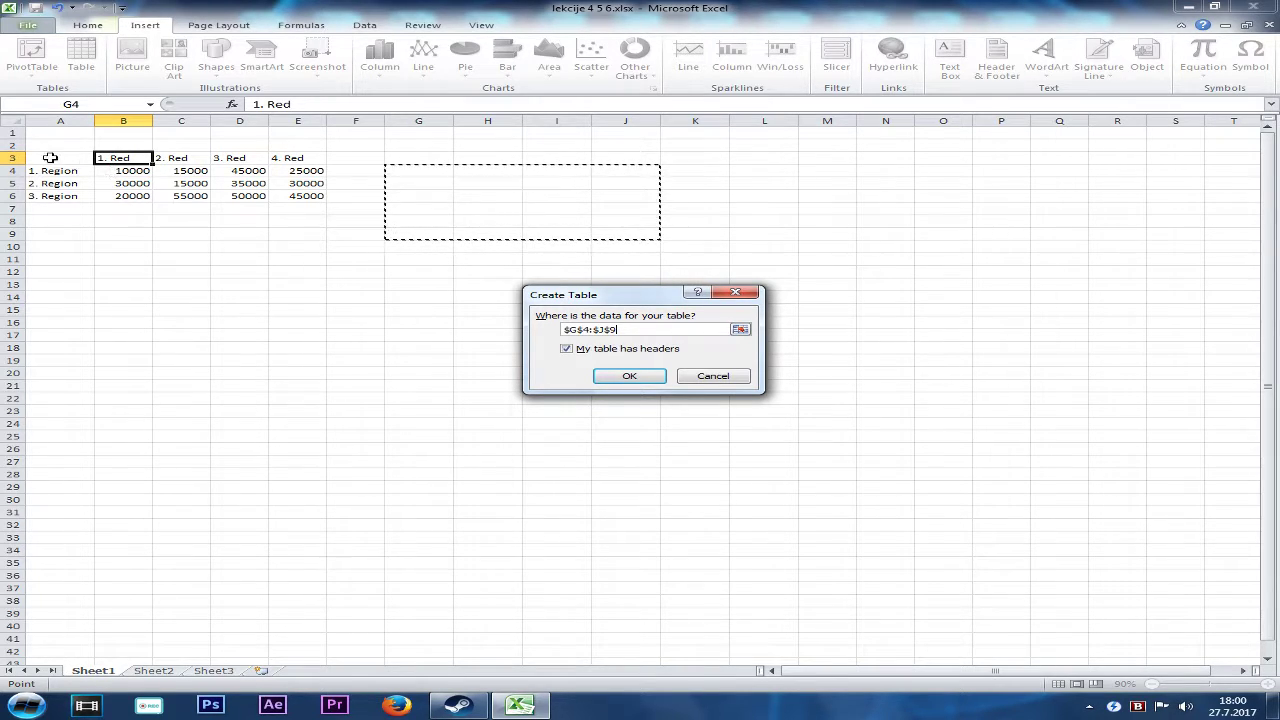
drag(62, 158, 320, 197)
click(636, 376)
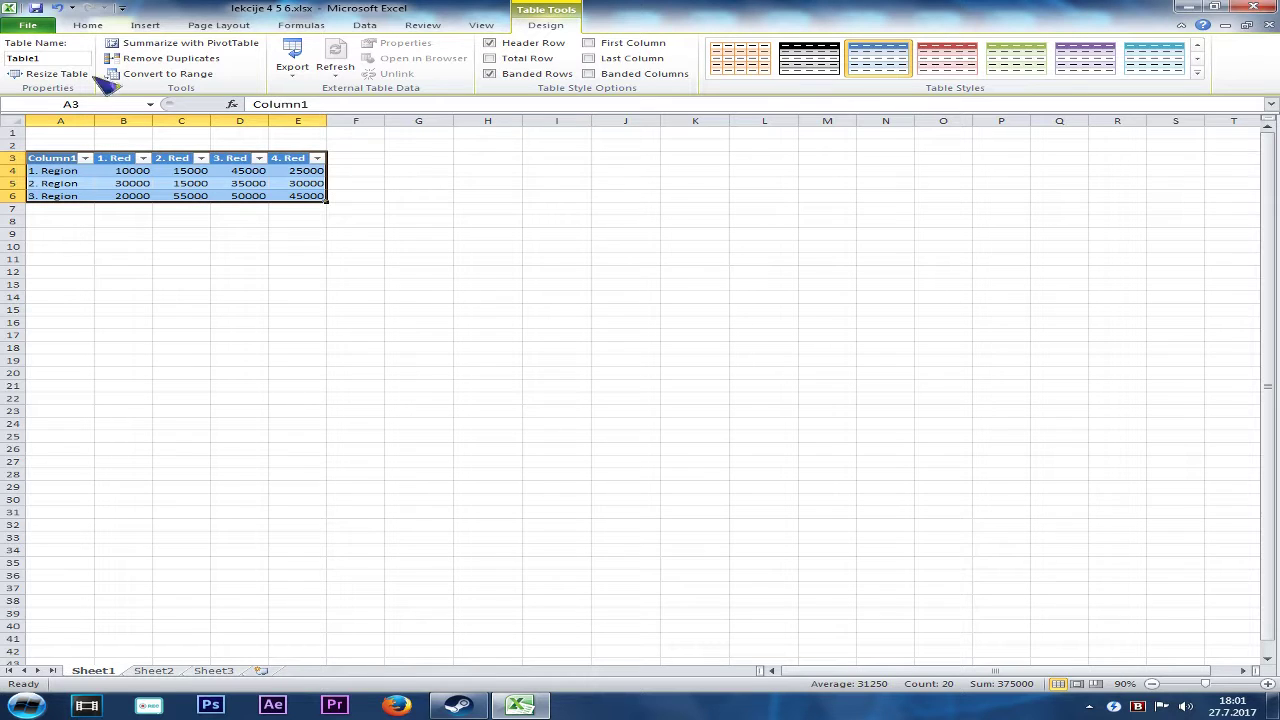
Try resizing the table to a new range, then cancel to keep A3:E6
click(50, 74)
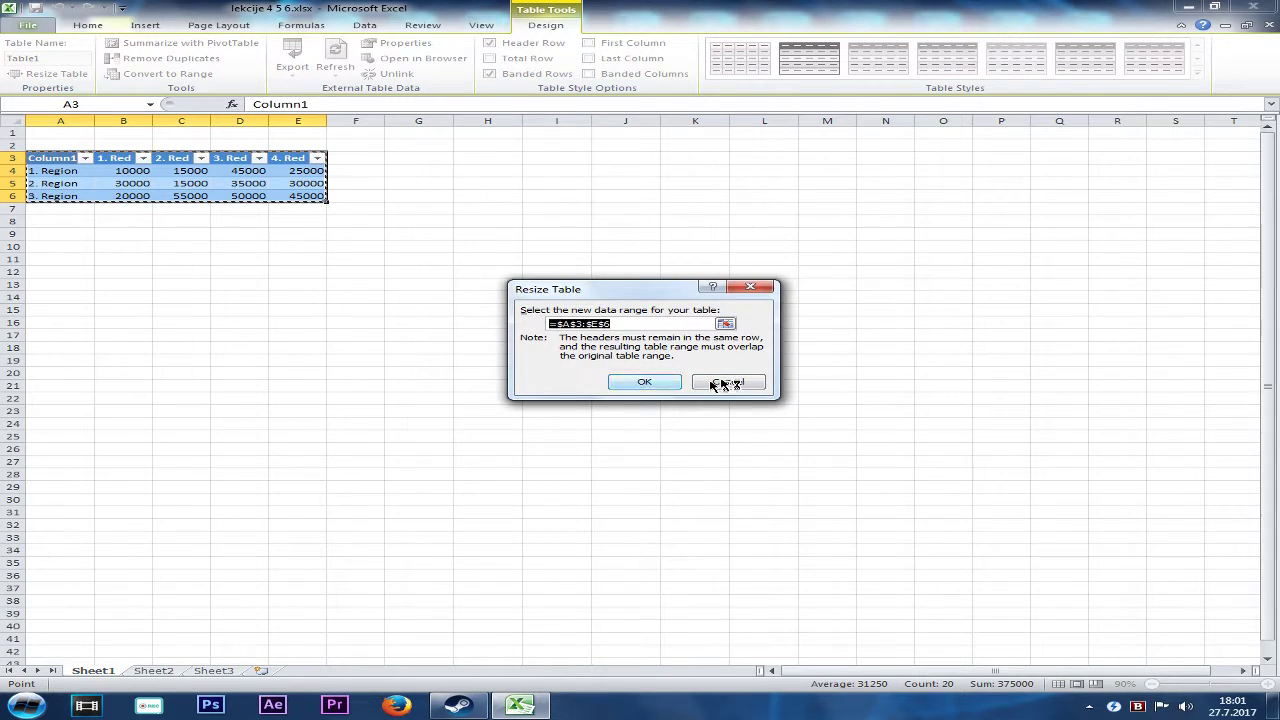
drag(330, 195, 507, 252)
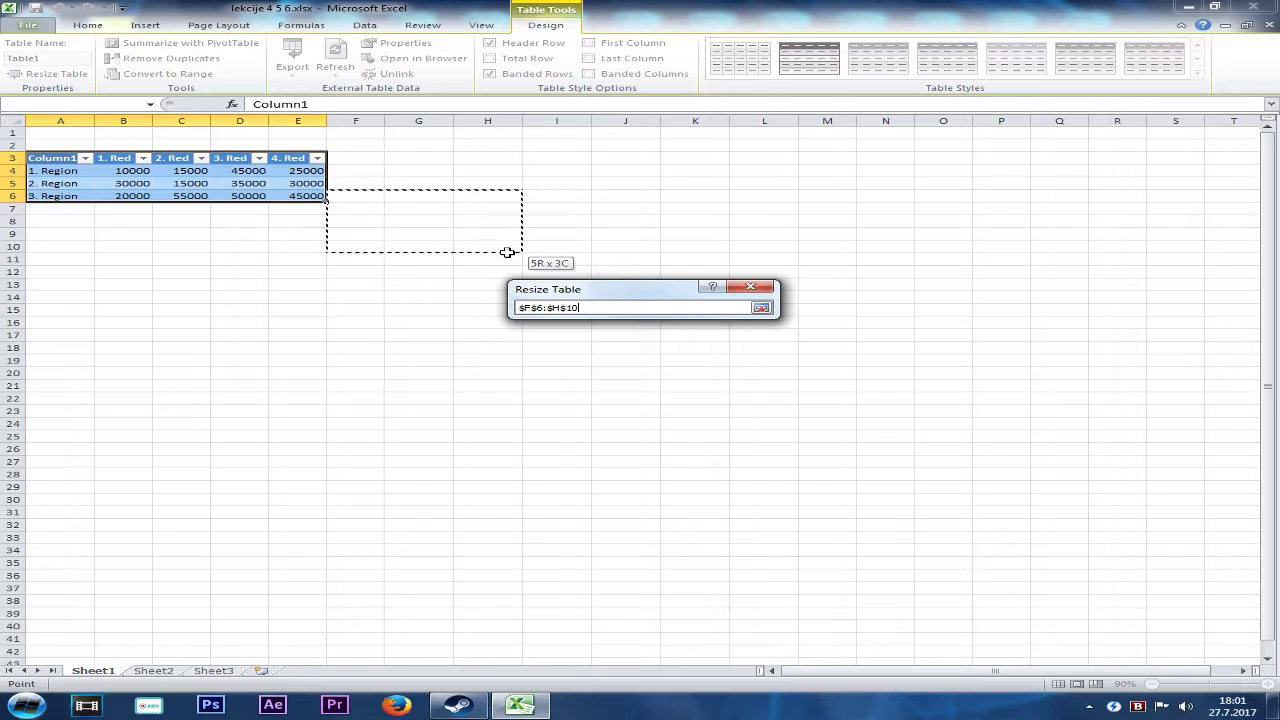
drag(437, 220, 37, 160)
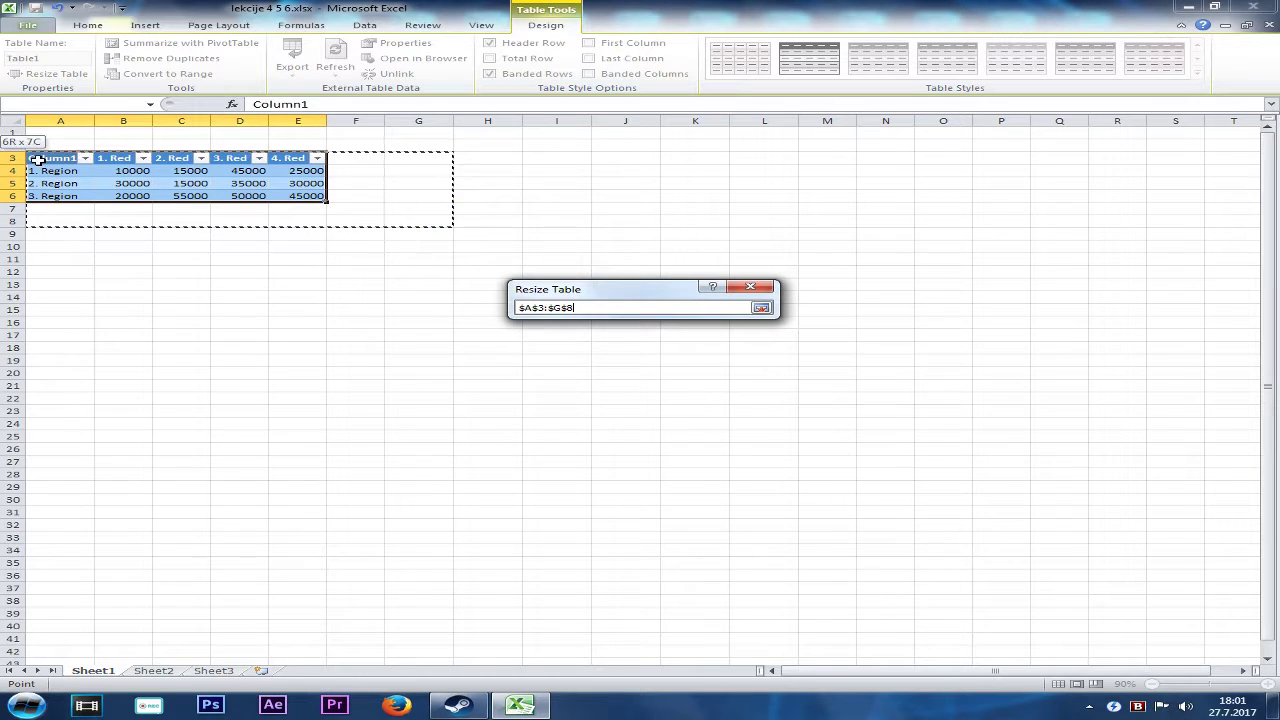
click(728, 382)
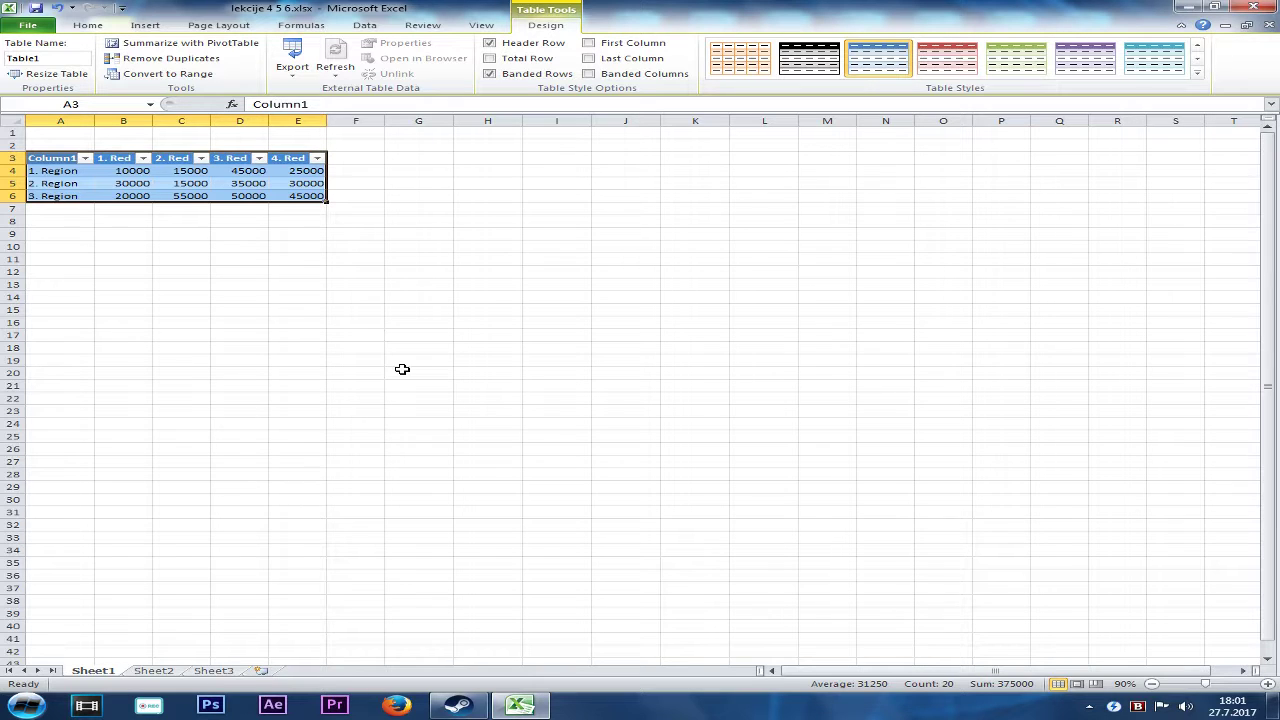
Attempt to rename the table and dismiss the invalid name warning
click(12, 58)
double_click(60, 58)
text(Ta)
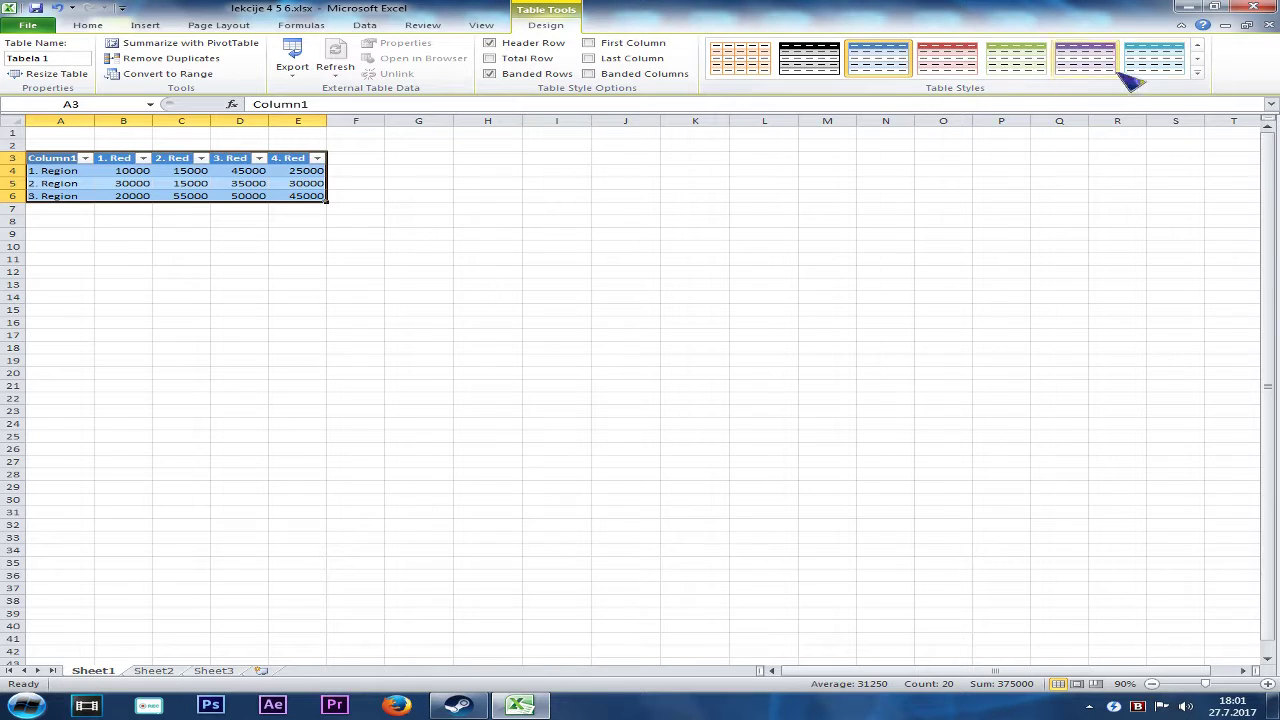
click(1197, 73)
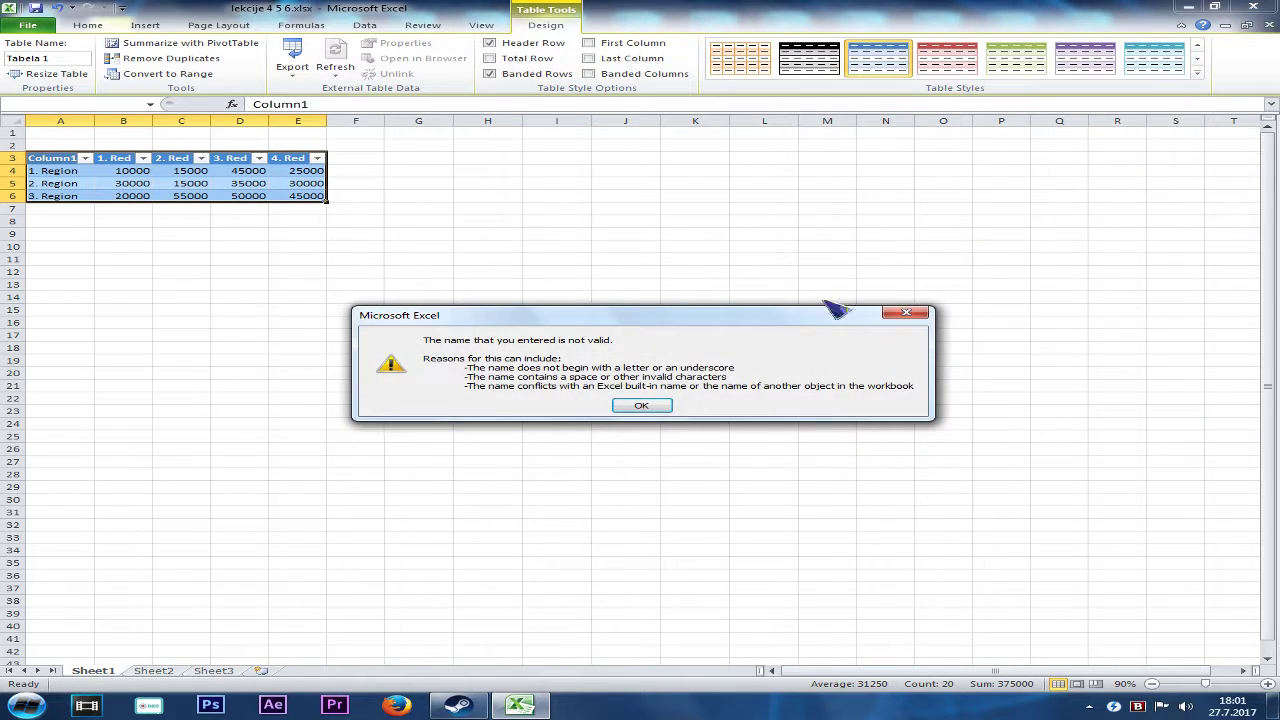
click(906, 313)
Apply the orange-header Table Style Dark 11 to Table1
click(1197, 73)
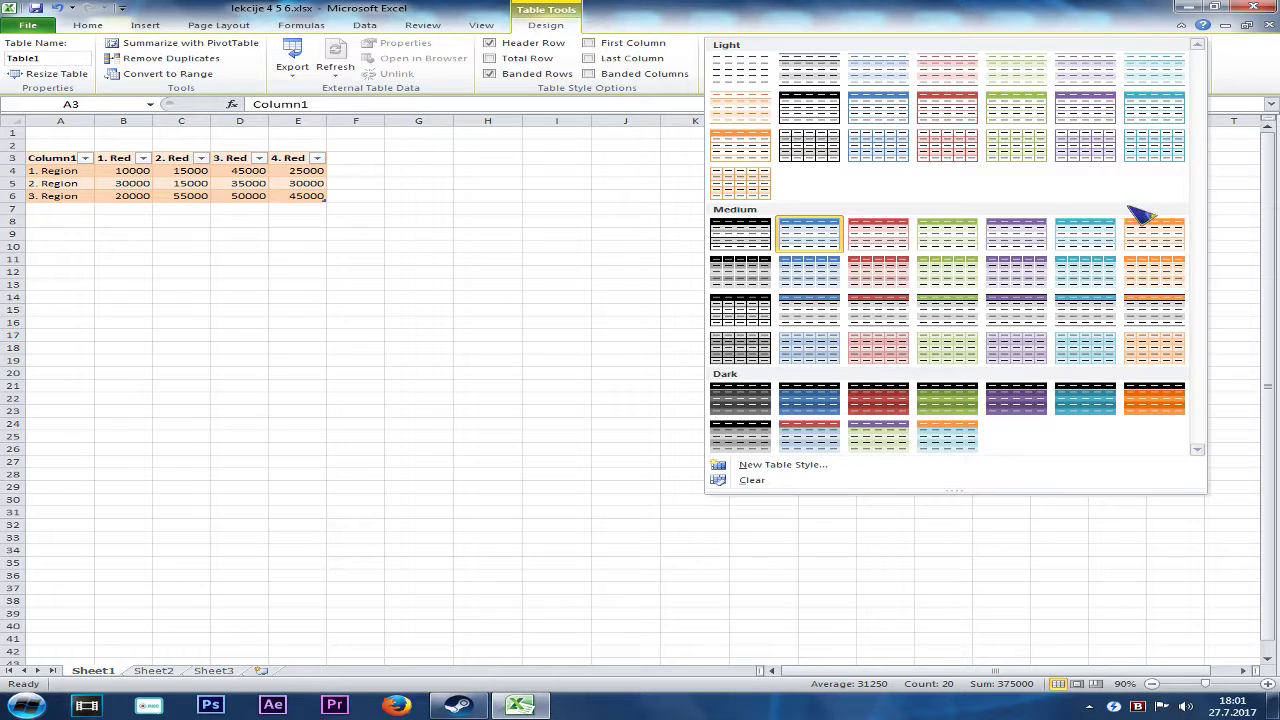
click(950, 440)
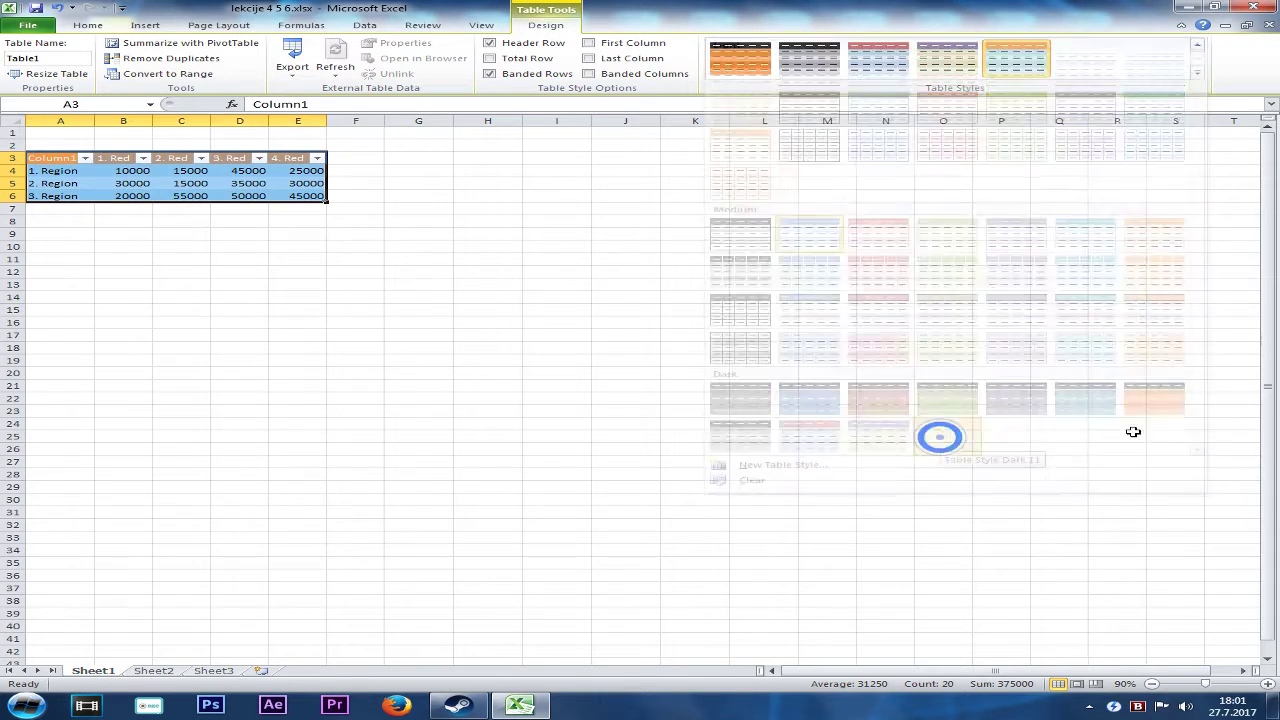
click(252, 234)
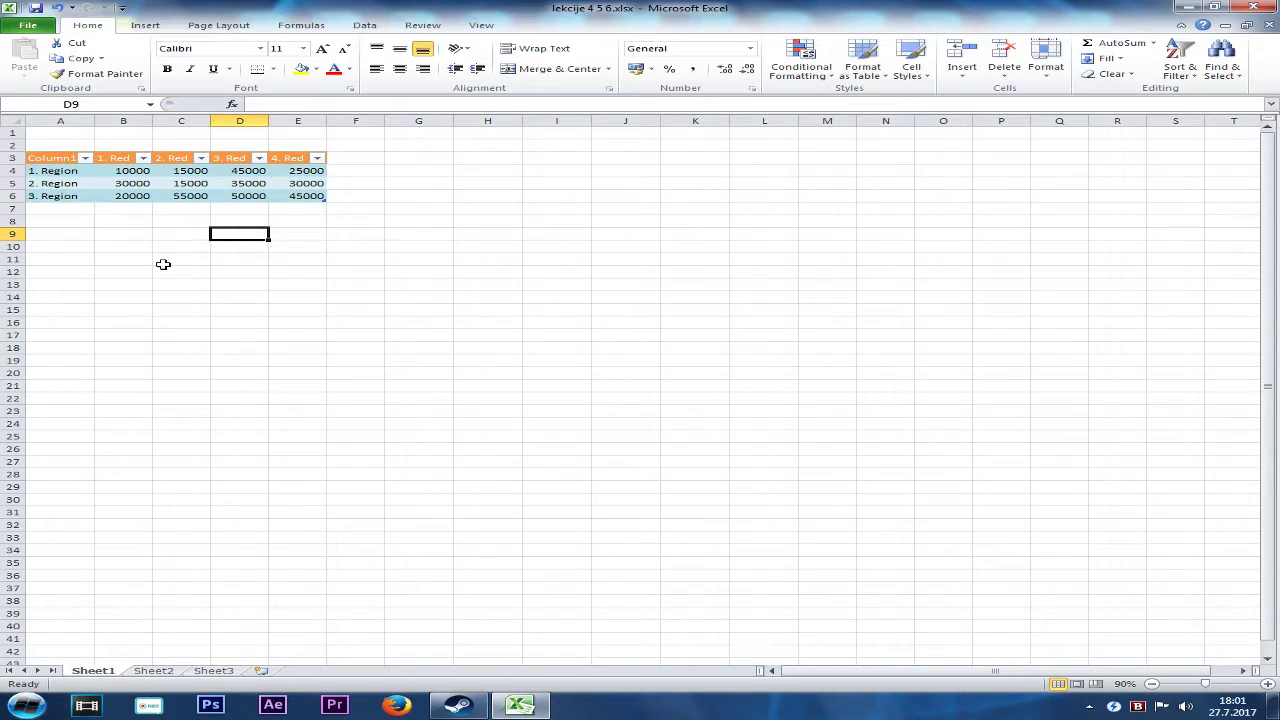
Browse the Insert Picture dialog to Desktop > za snimanje > Slike > thumbnail folder
click(143, 158)
click(143, 158)
click(145, 25)
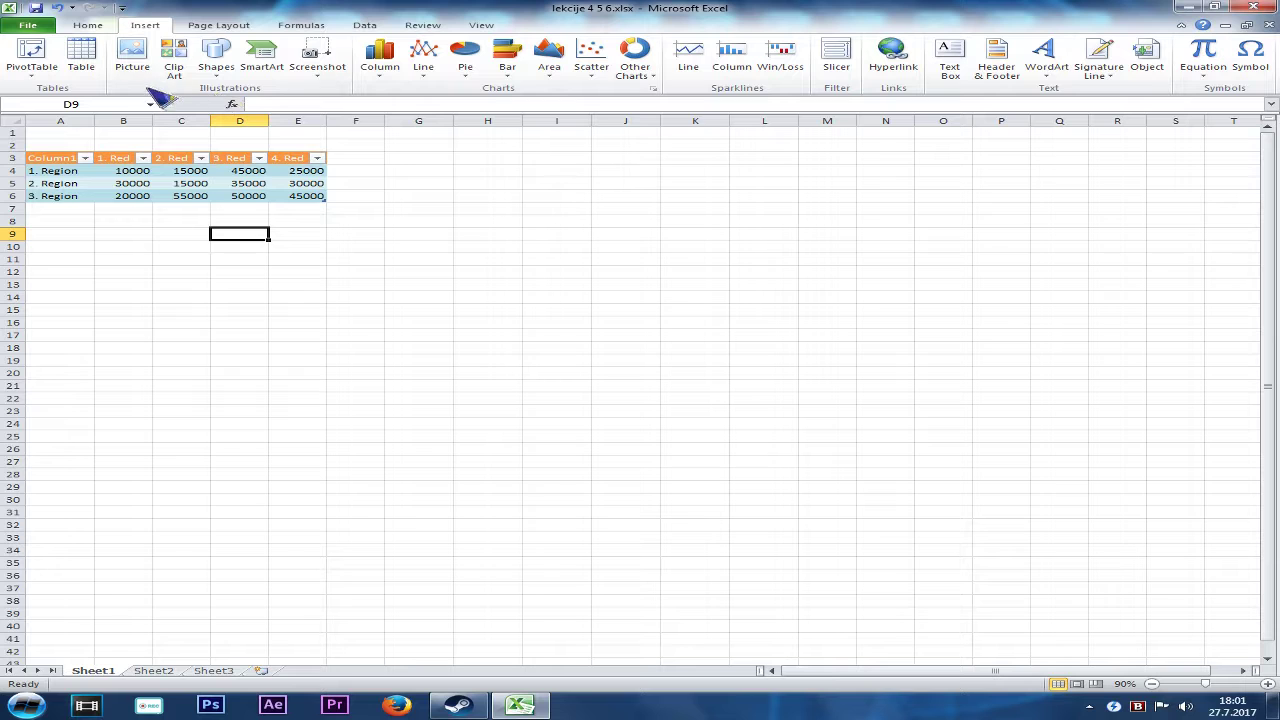
click(132, 55)
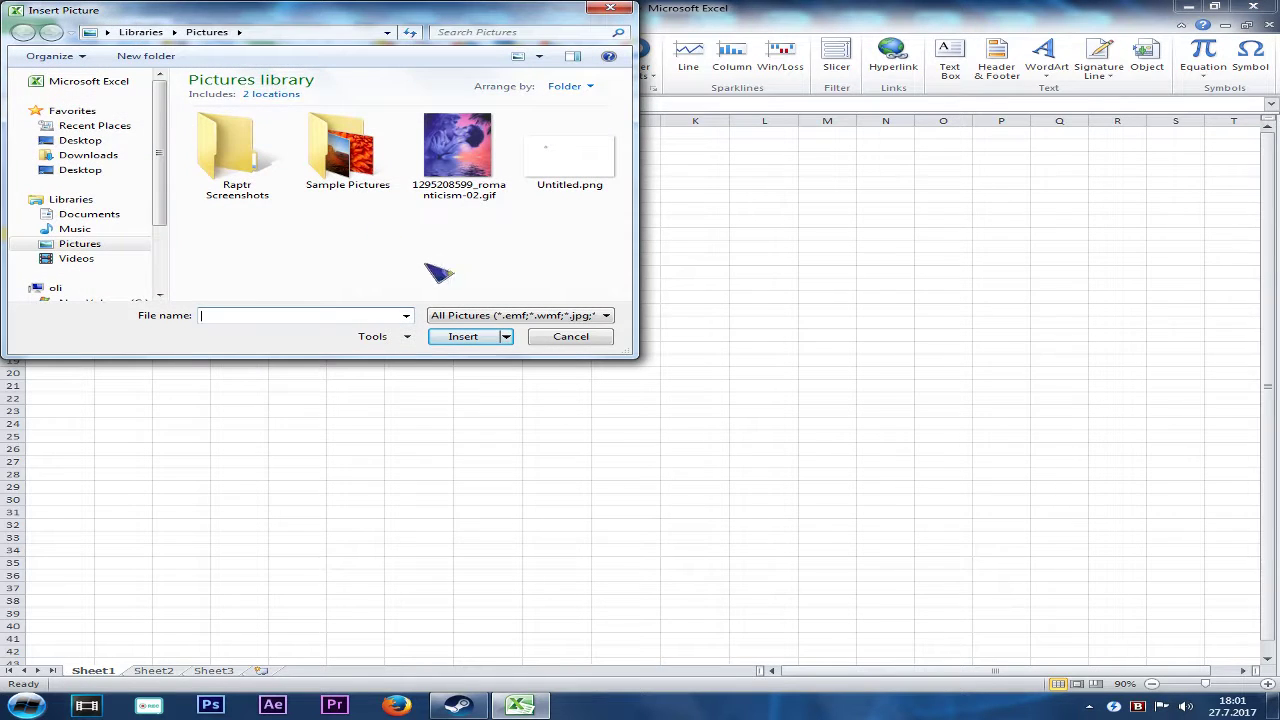
click(80, 140)
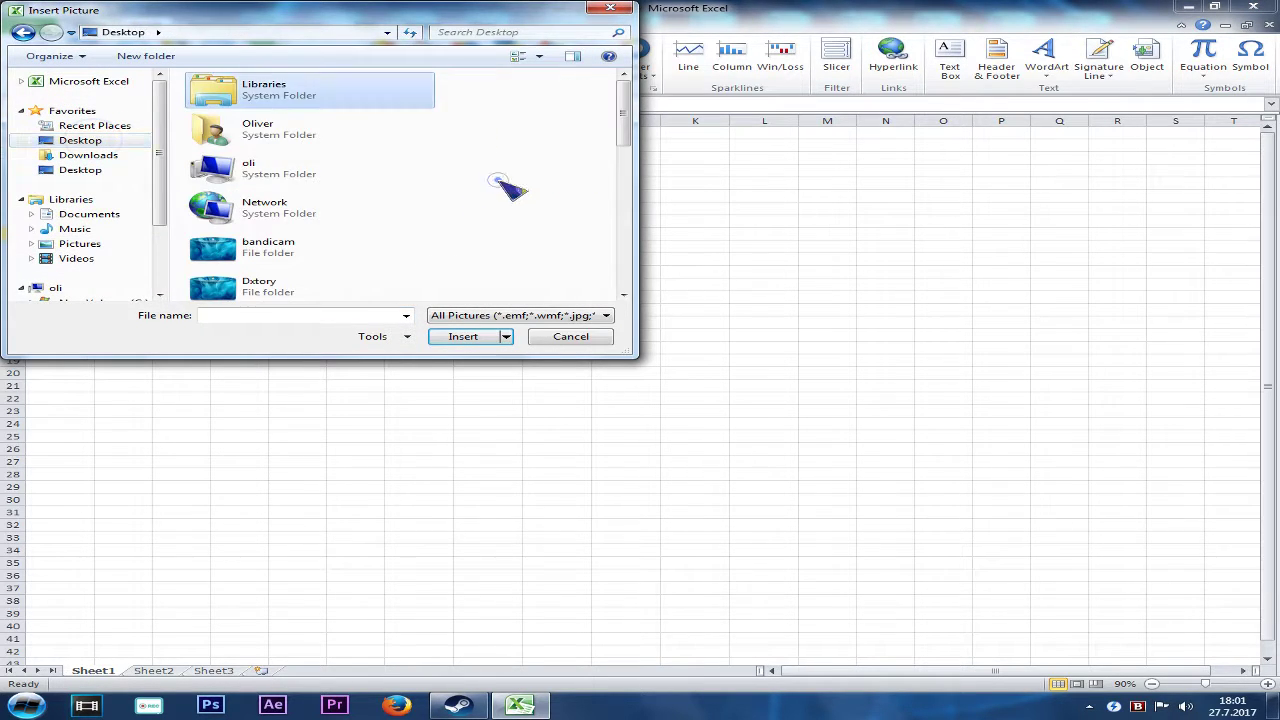
scroll(495, 190, down, 2)
scroll(490, 192, down, 3)
scroll(380, 260, down, 3)
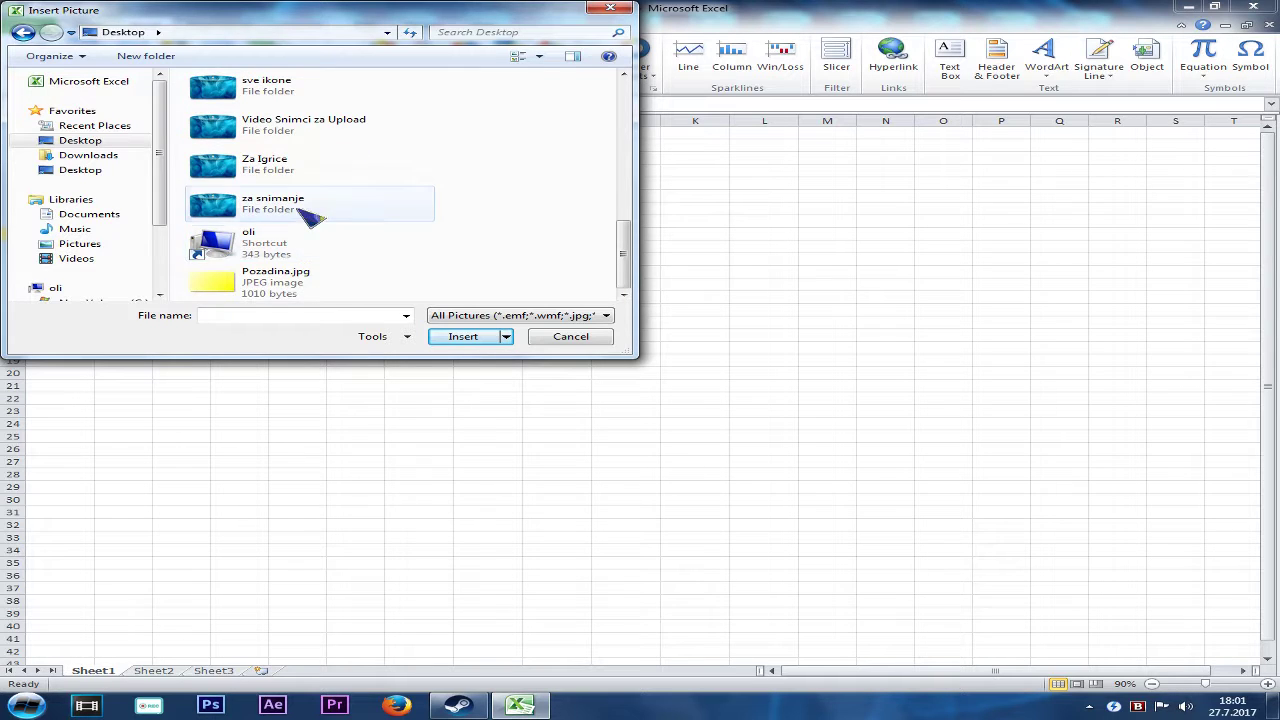
double_click(295, 207)
double_click(218, 186)
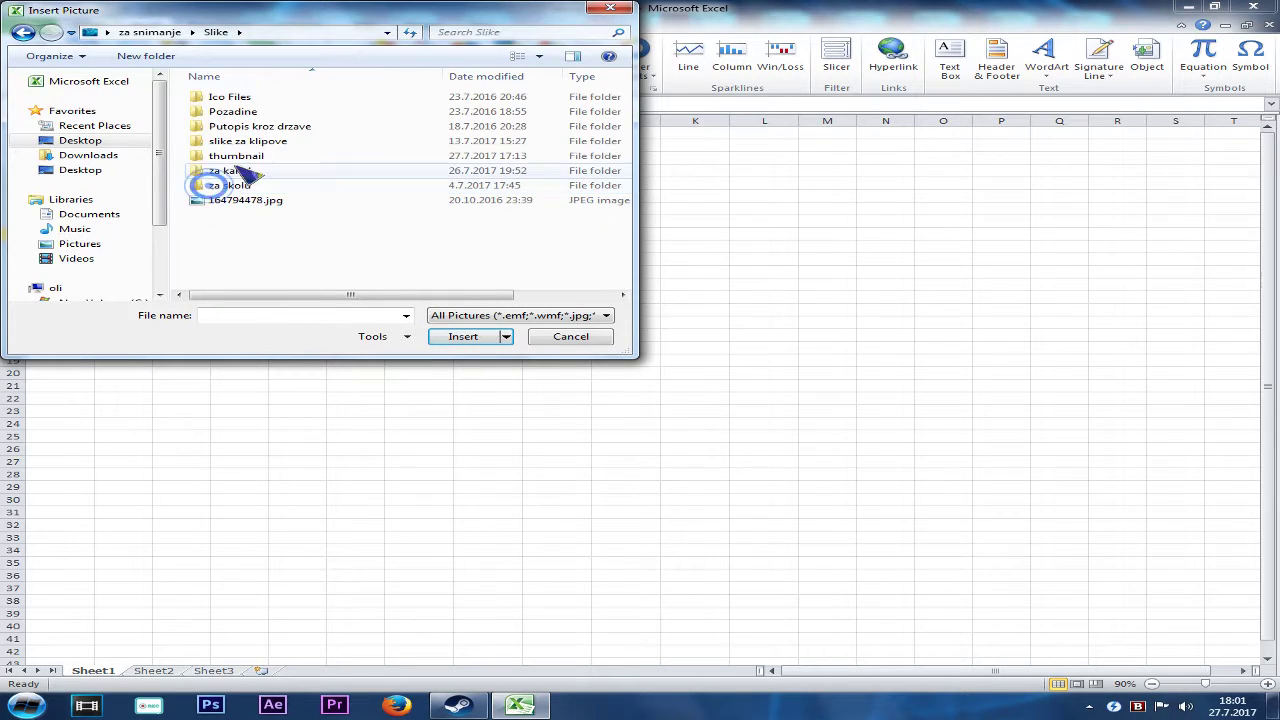
double_click(240, 156)
Insert the Excel logo picture and shrink it to 2.35 × 4.18 cm near columns R–T
scroll(490, 258, down, 2)
scroll(490, 258, down, 1)
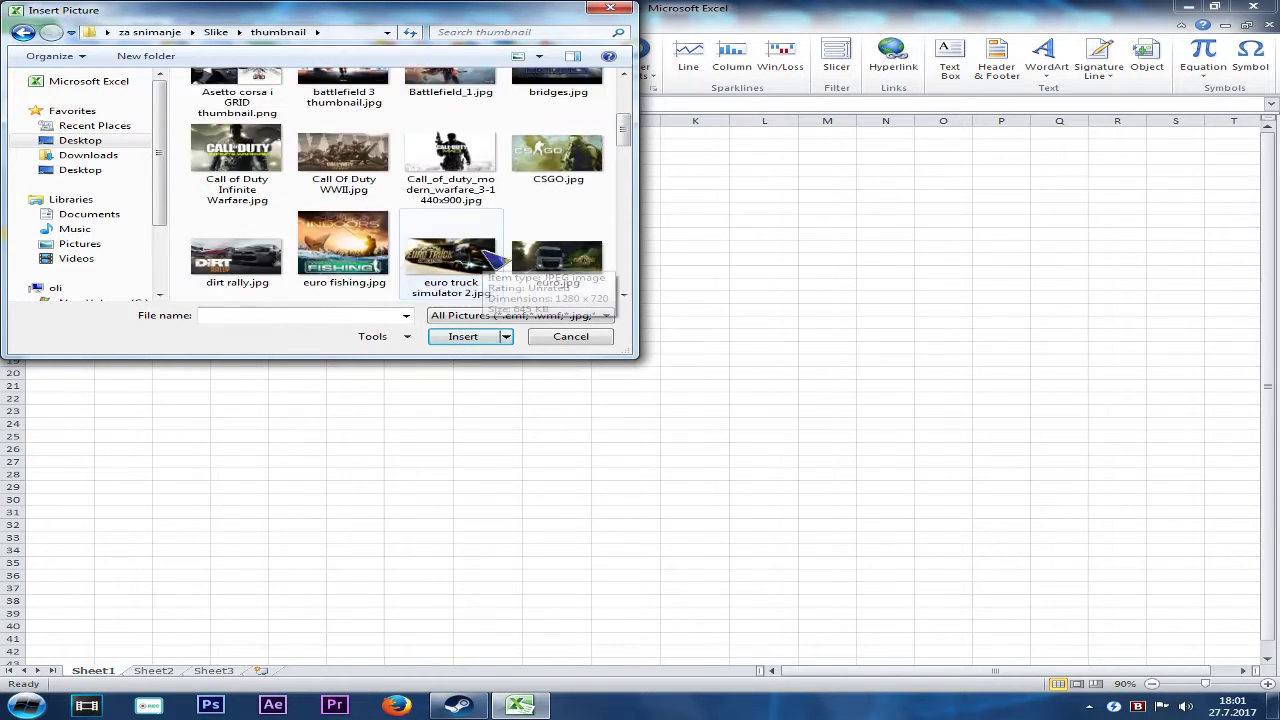
key(e)
key(e)
key(e)
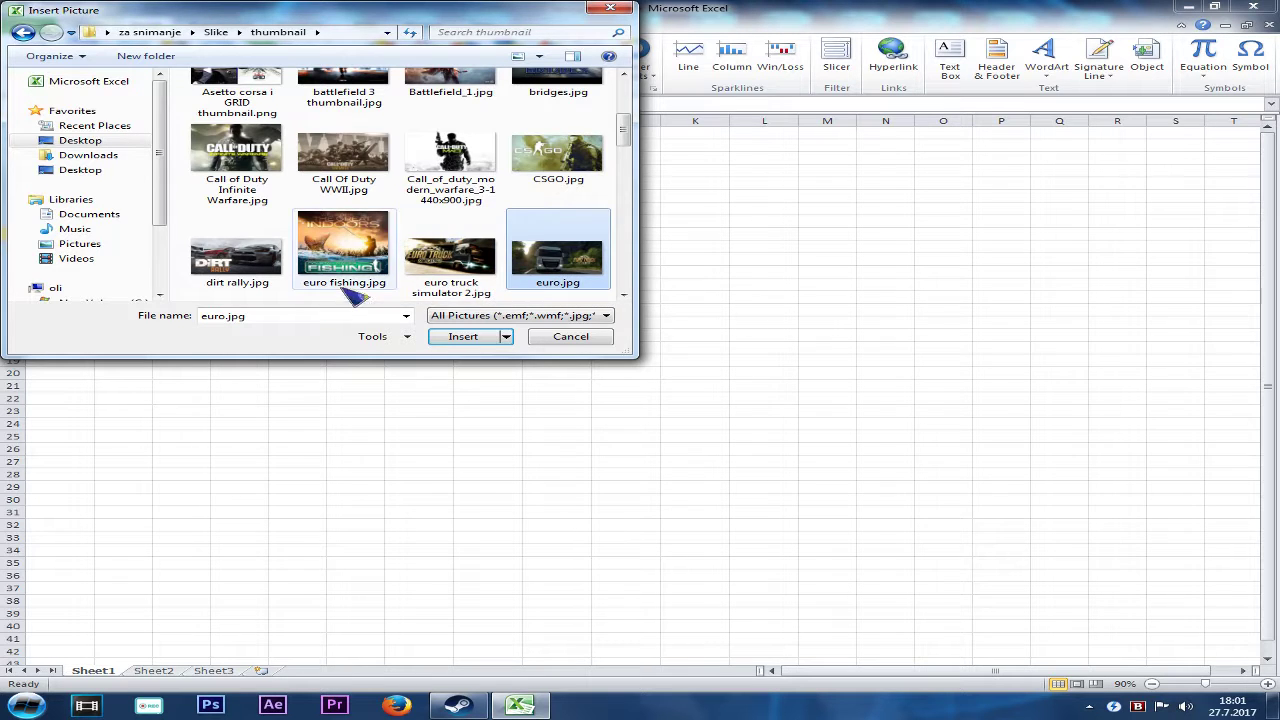
scroll(297, 250, down, 2)
double_click(237, 100)
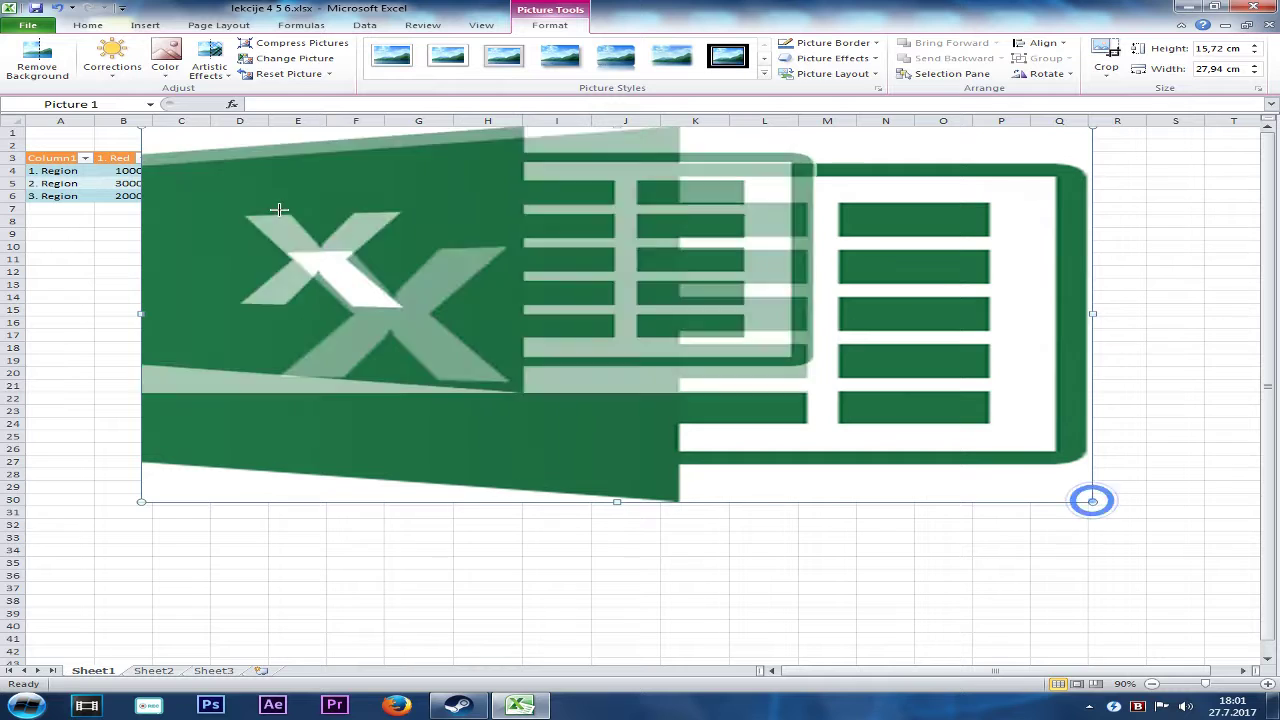
mouse_move(1092, 501)
mouse_down()
mouse_move(285, 183)
mouse_move(898, 233)
mouse_move(1180, 168)
mouse_move(1167, 173)
mouse_up()
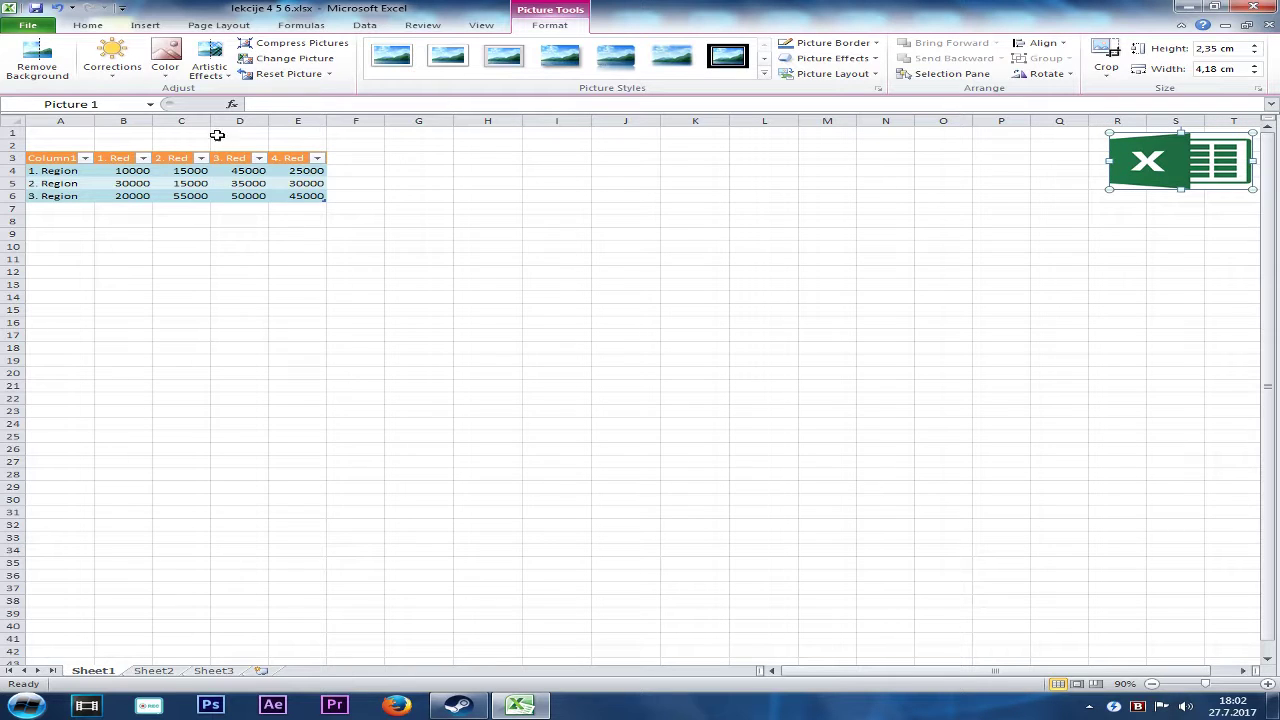
click(145, 24)
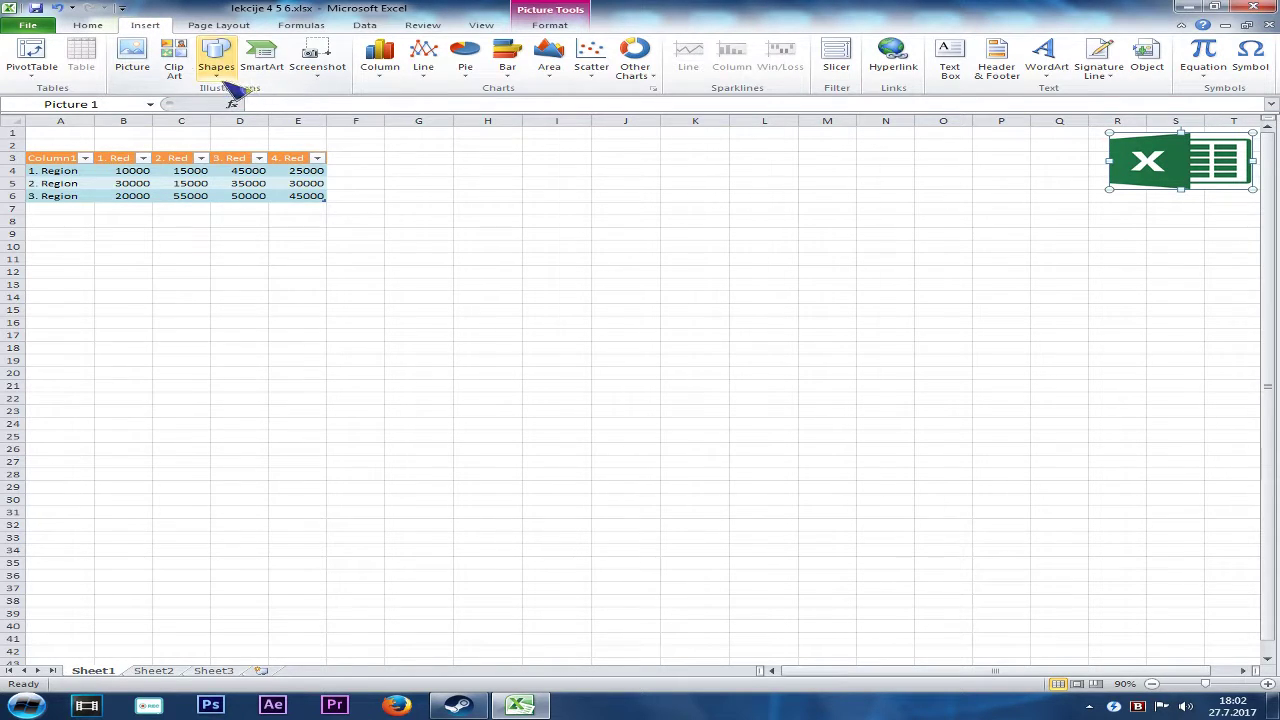
Draw a Smiley Face shape just below the Excel logo
click(222, 80)
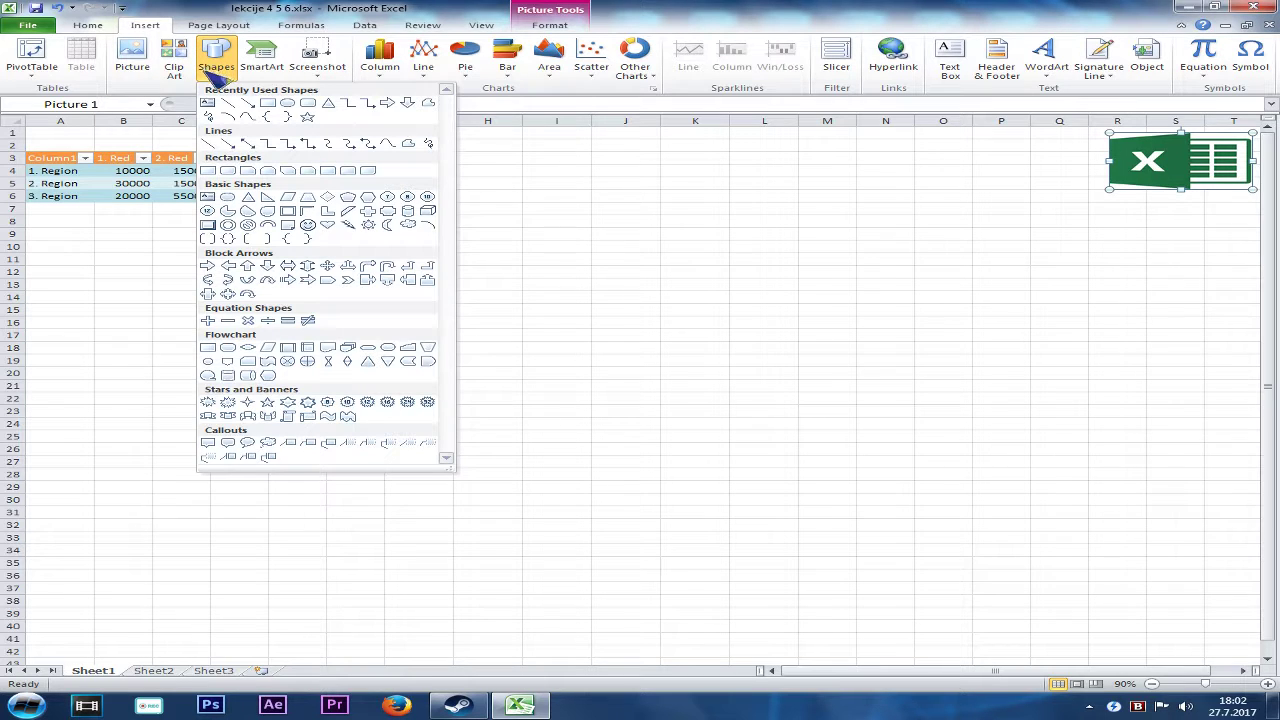
click(308, 223)
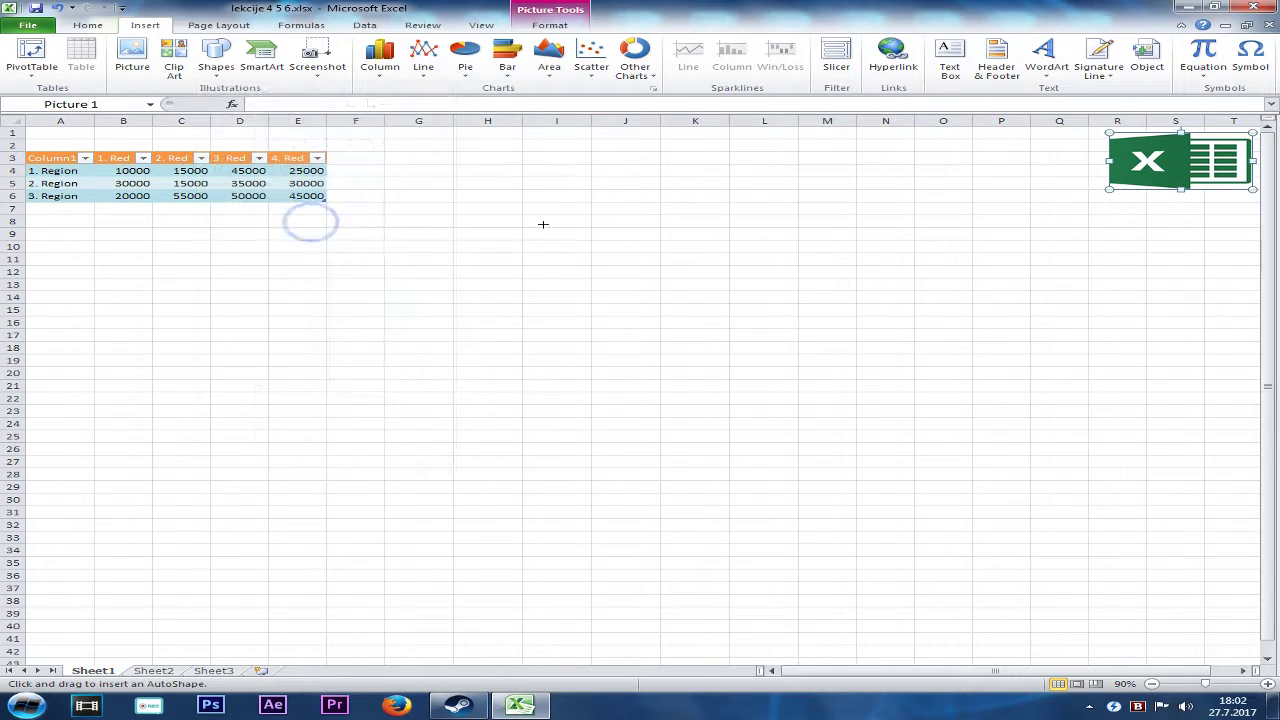
mouse_move(449, 145)
mouse_down()
mouse_move(497, 179)
mouse_move(488, 152)
mouse_move(515, 159)
mouse_move(516, 190)
mouse_move(1245, 222)
mouse_move(1182, 223)
mouse_up()
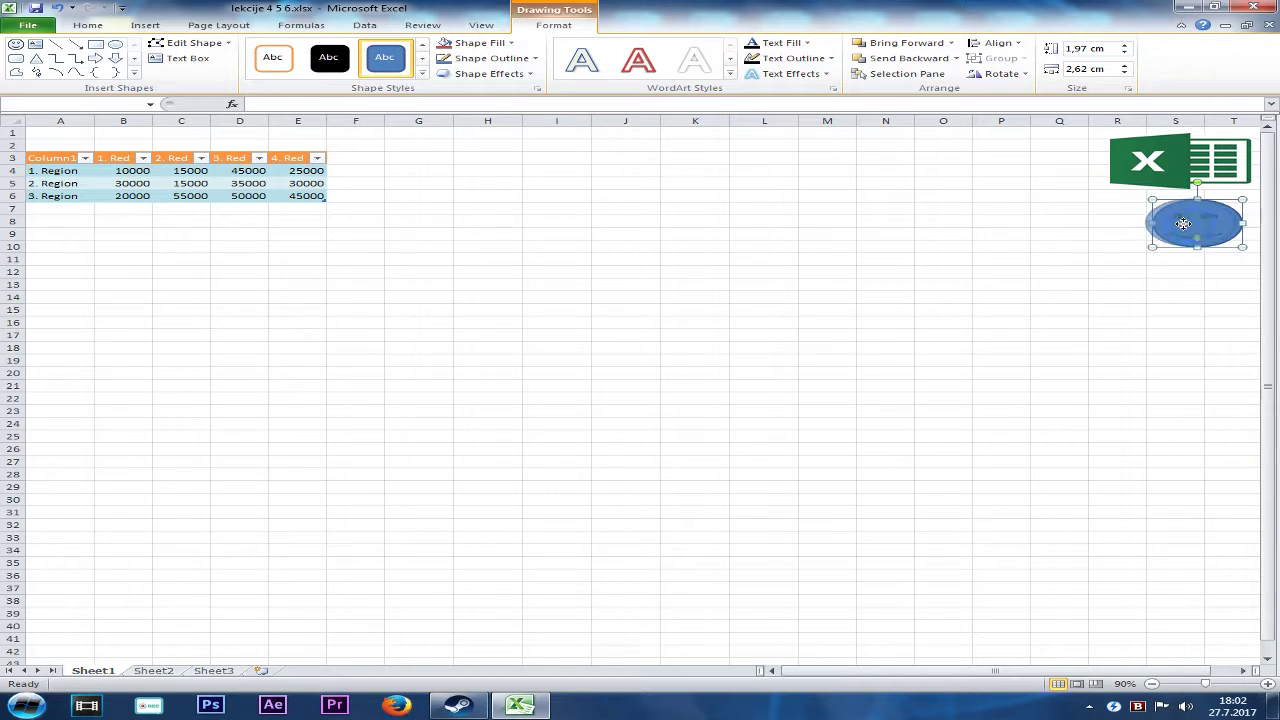
Fill the smiley khaki with a dark outline and widen it to 3,23 cm
click(510, 43)
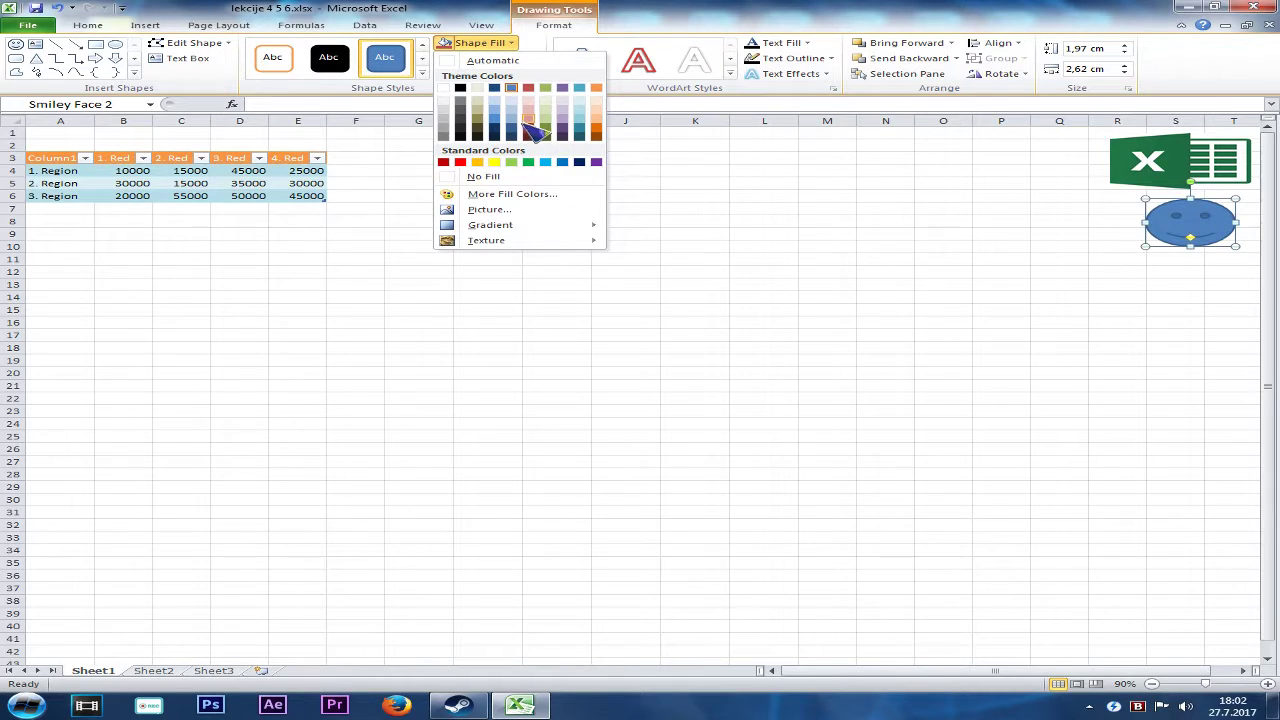
click(477, 128)
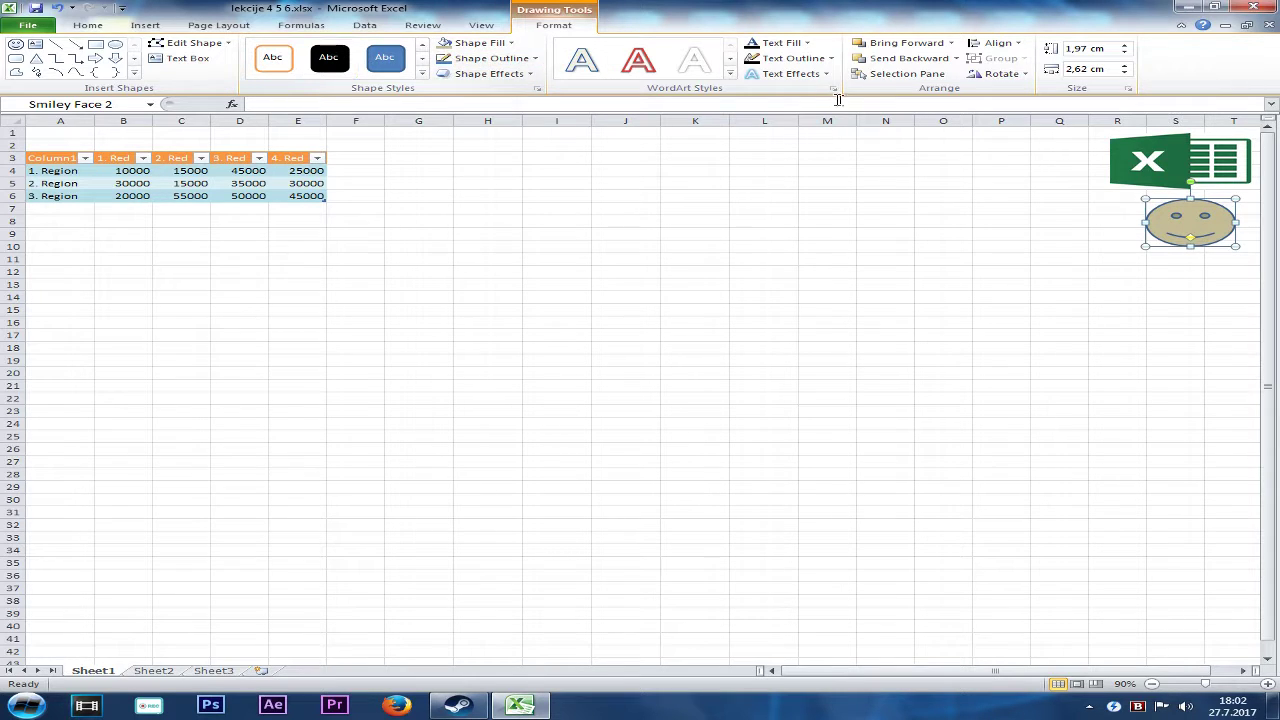
click(490, 58)
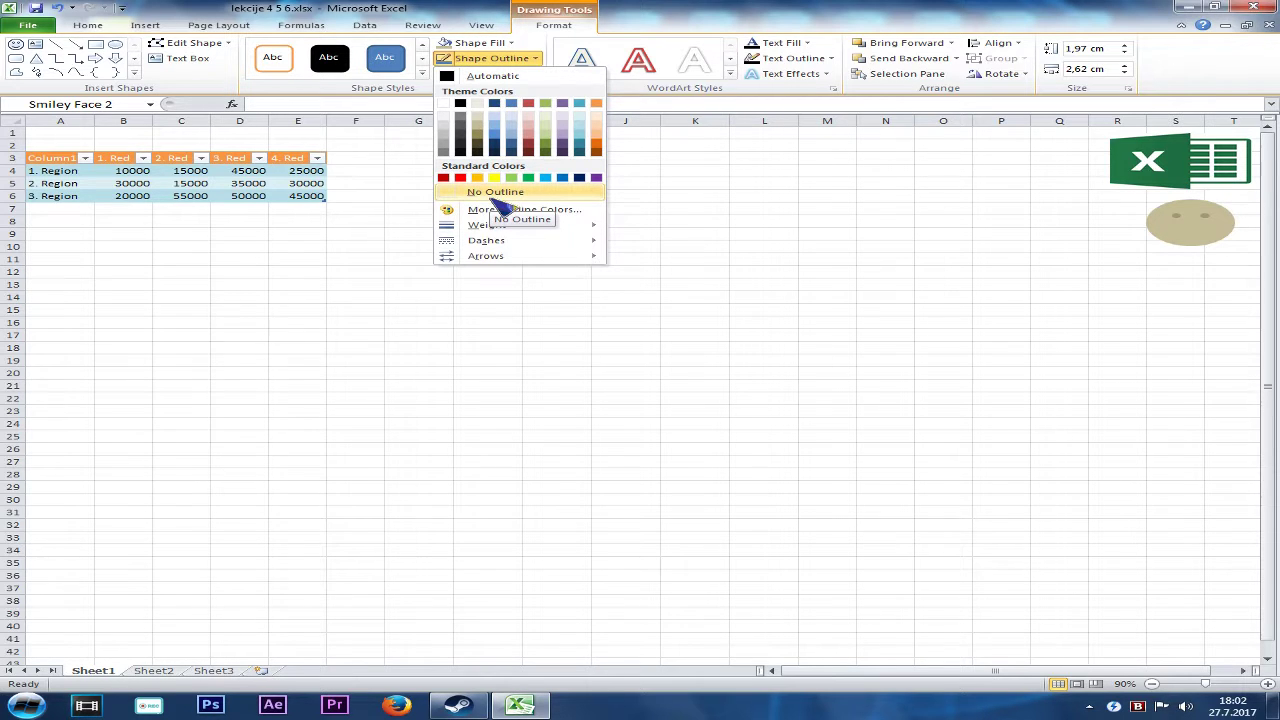
click(458, 104)
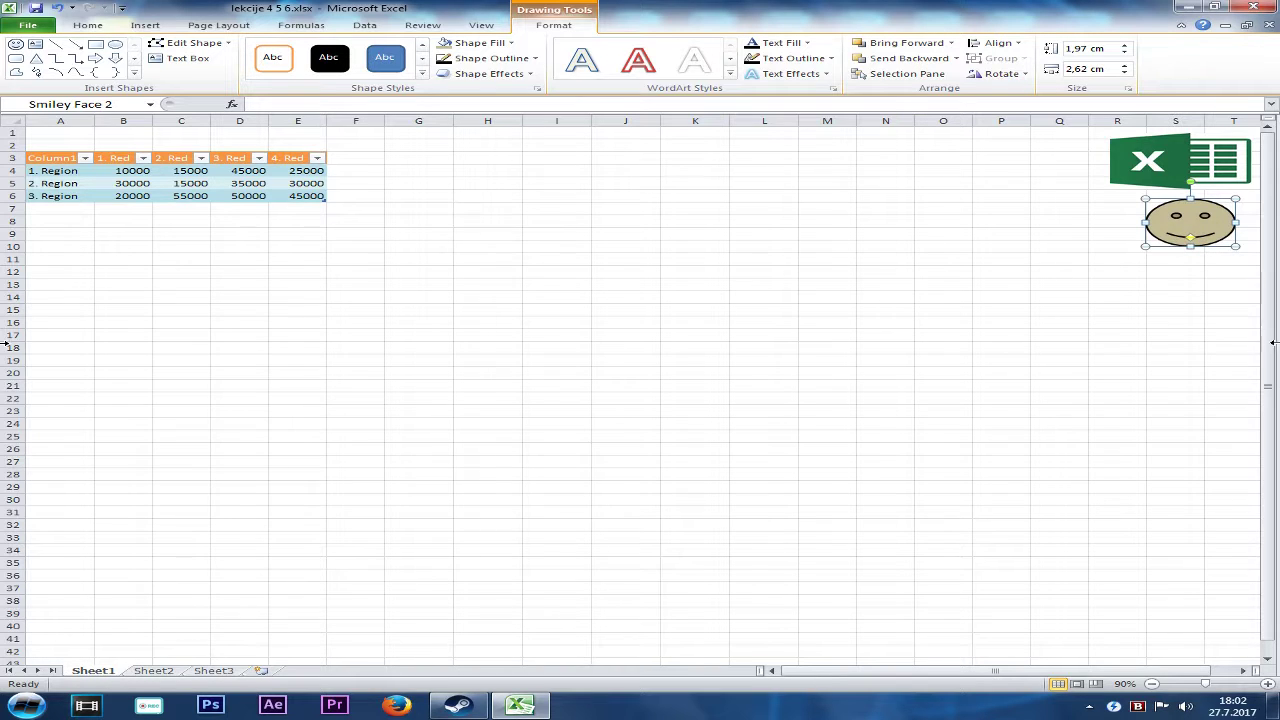
drag(1138, 218, 1117, 220)
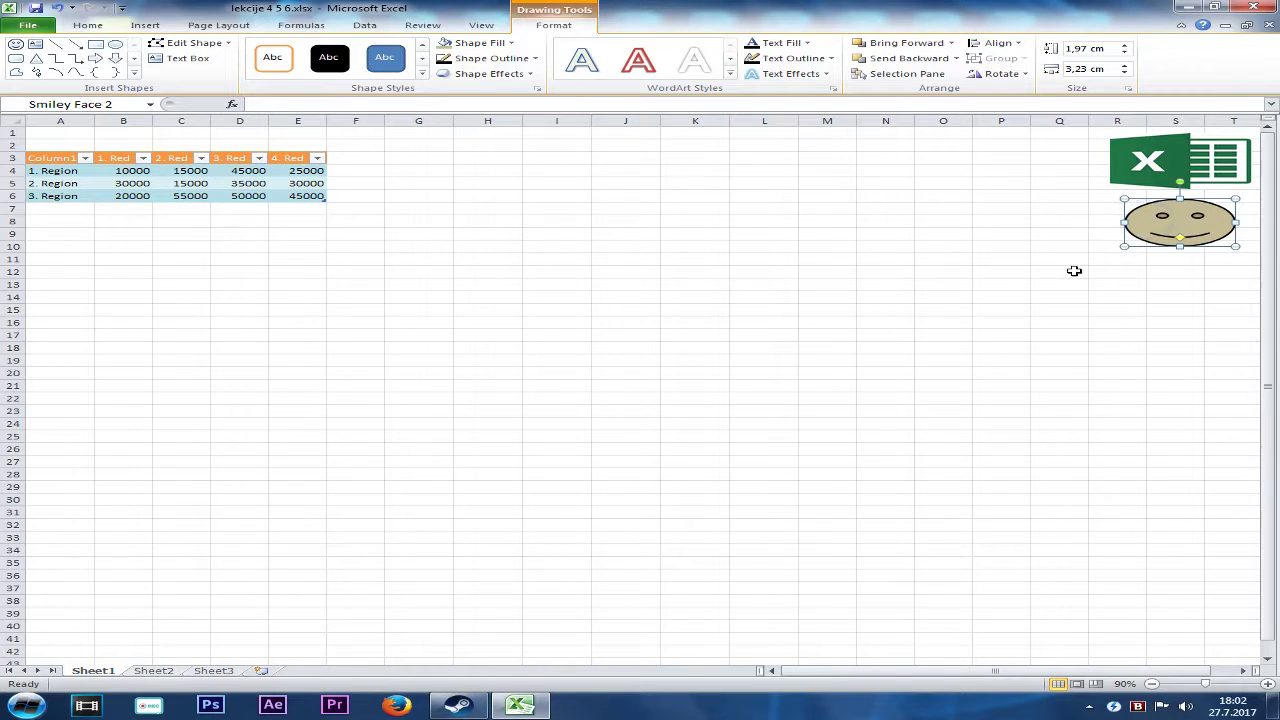
click(145, 25)
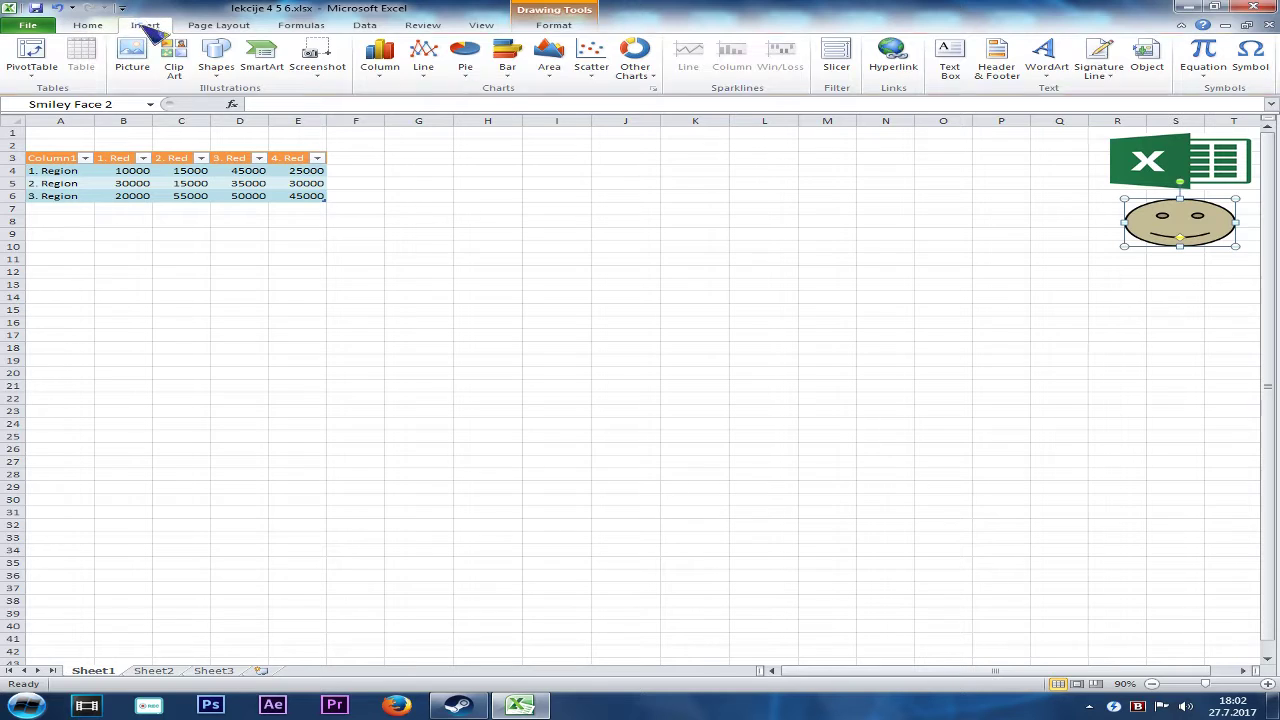
Clip the Za Igrice desktop folder icon and place the 2.09 × 1.61 cm picture under the smiley
click(317, 66)
click(326, 94)
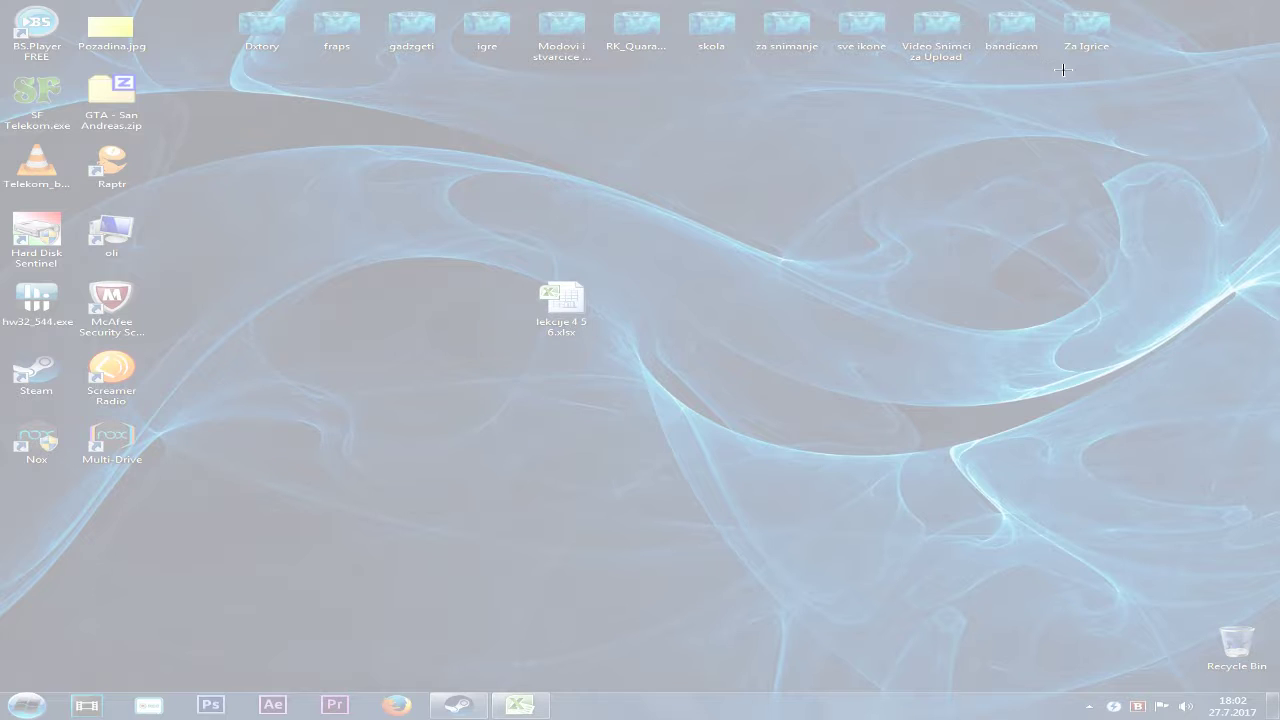
drag(1060, 63, 1120, 23)
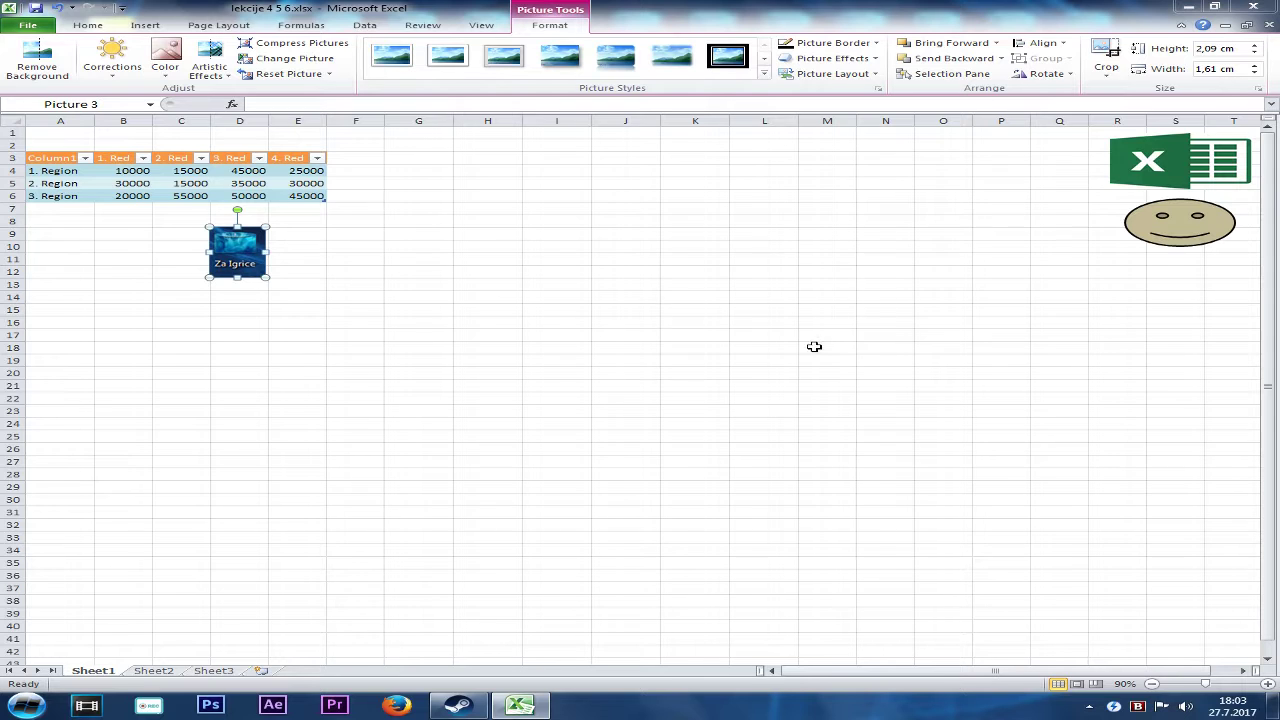
drag(235, 268, 1204, 280)
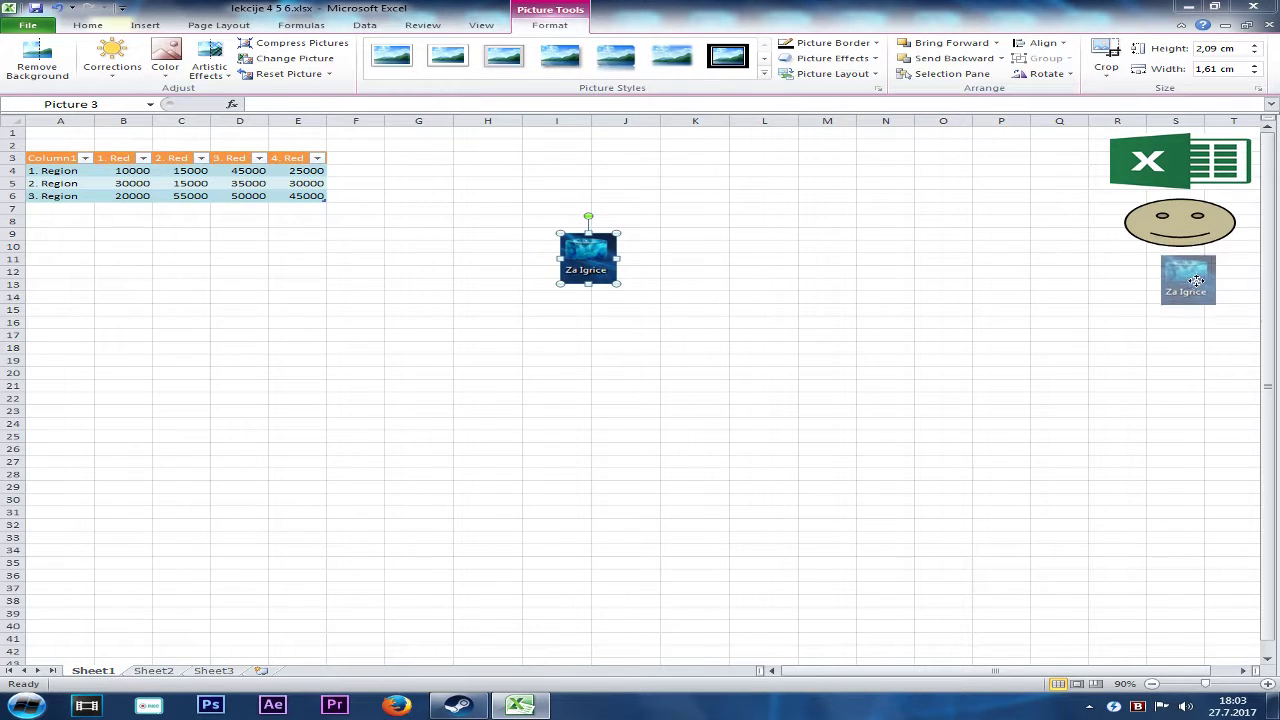
click(87, 25)
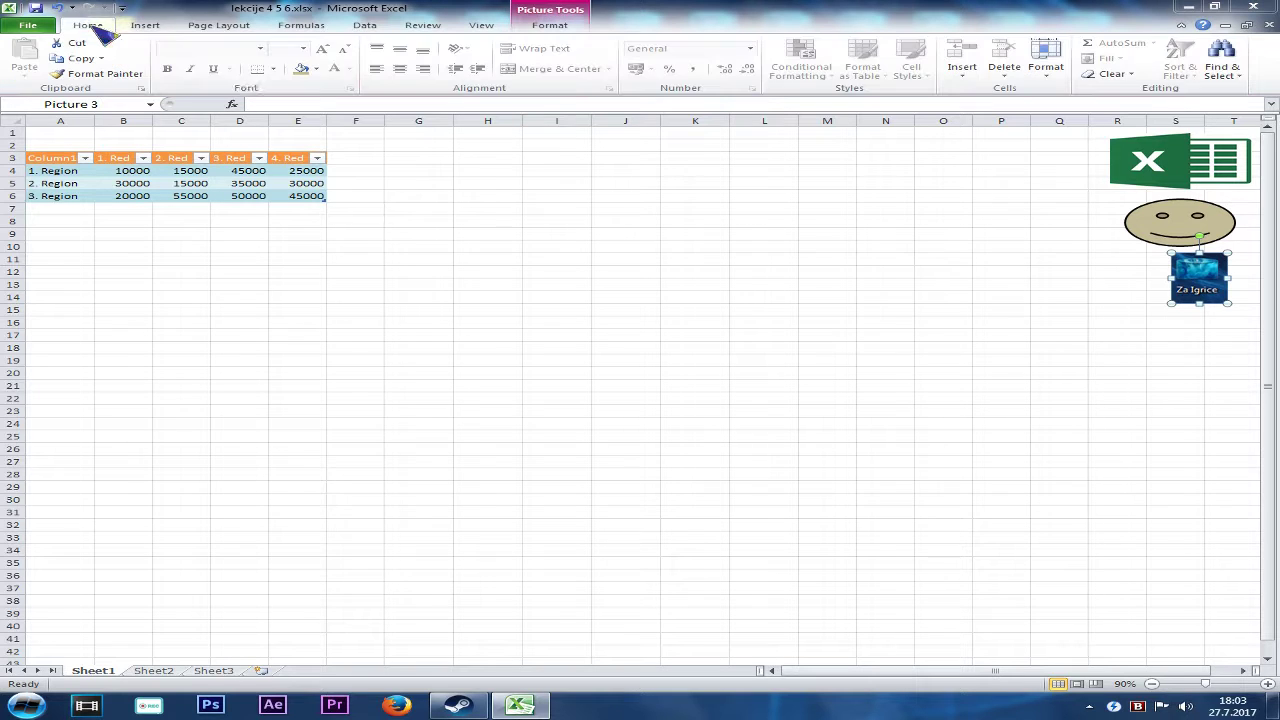
click(146, 25)
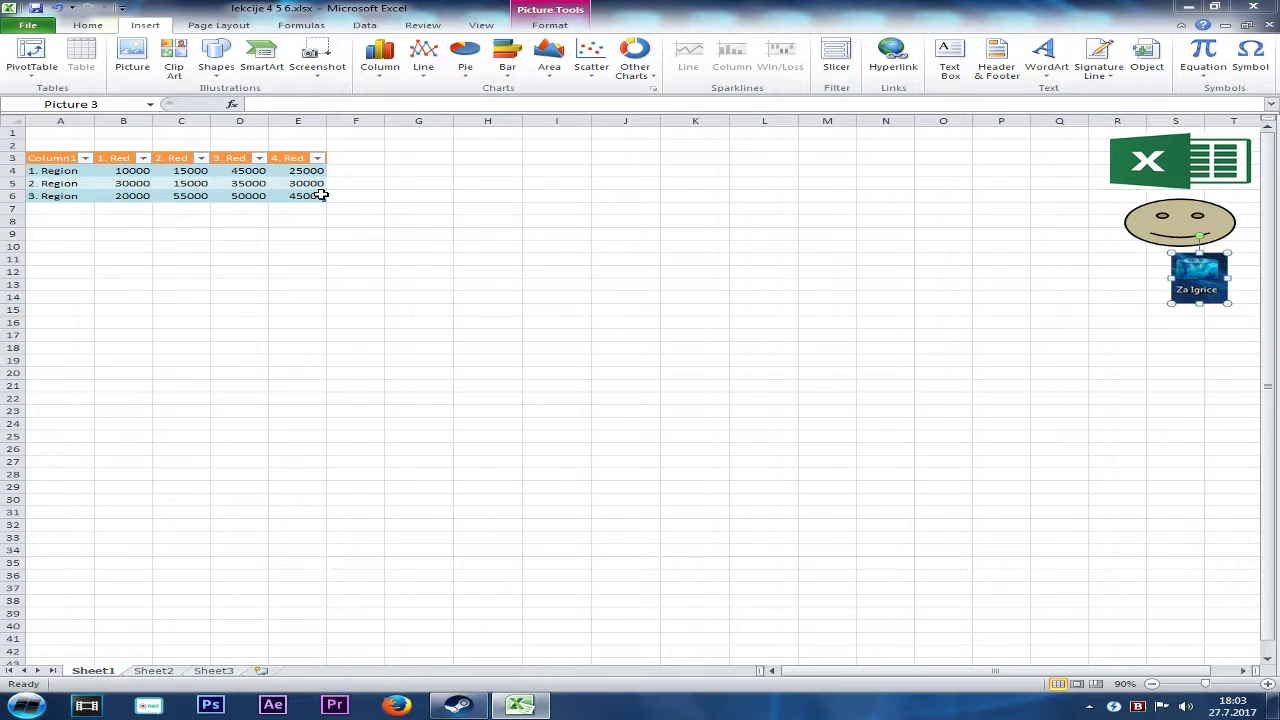
Insert a 2-D pie chart from B4:E6 and move it to the middle of the sheet
drag(320, 196, 117, 176)
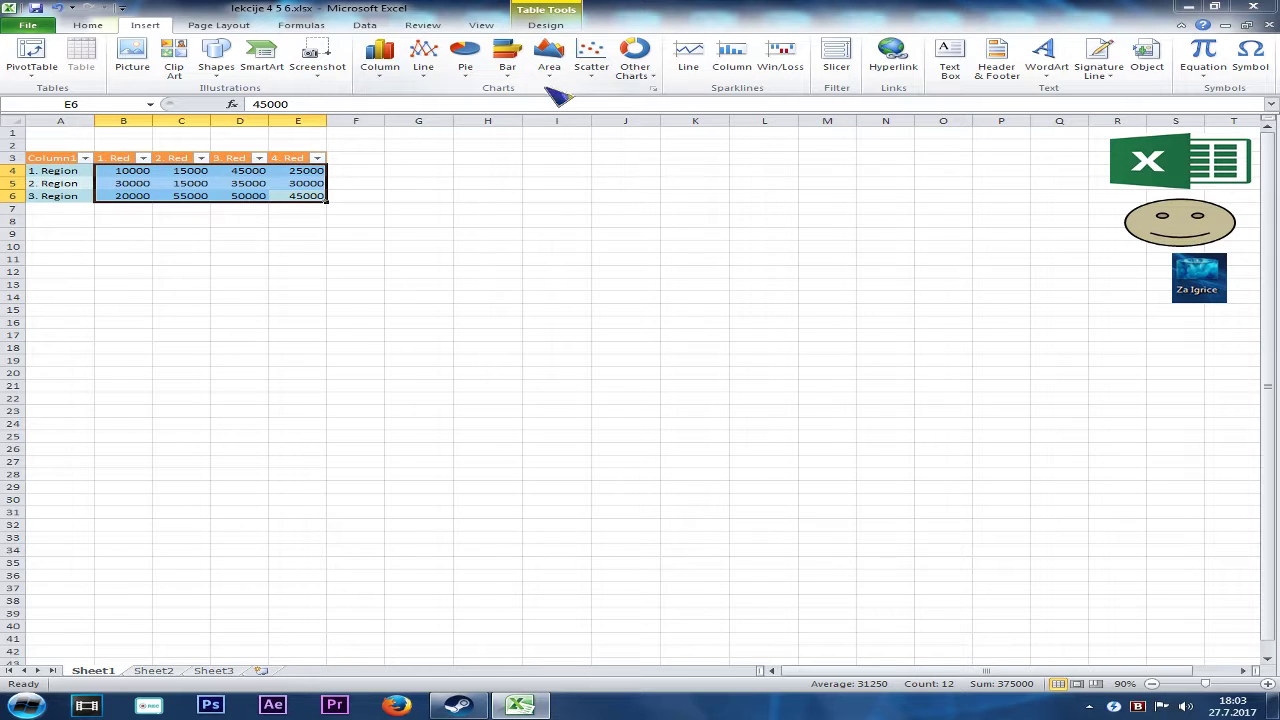
click(466, 70)
click(491, 115)
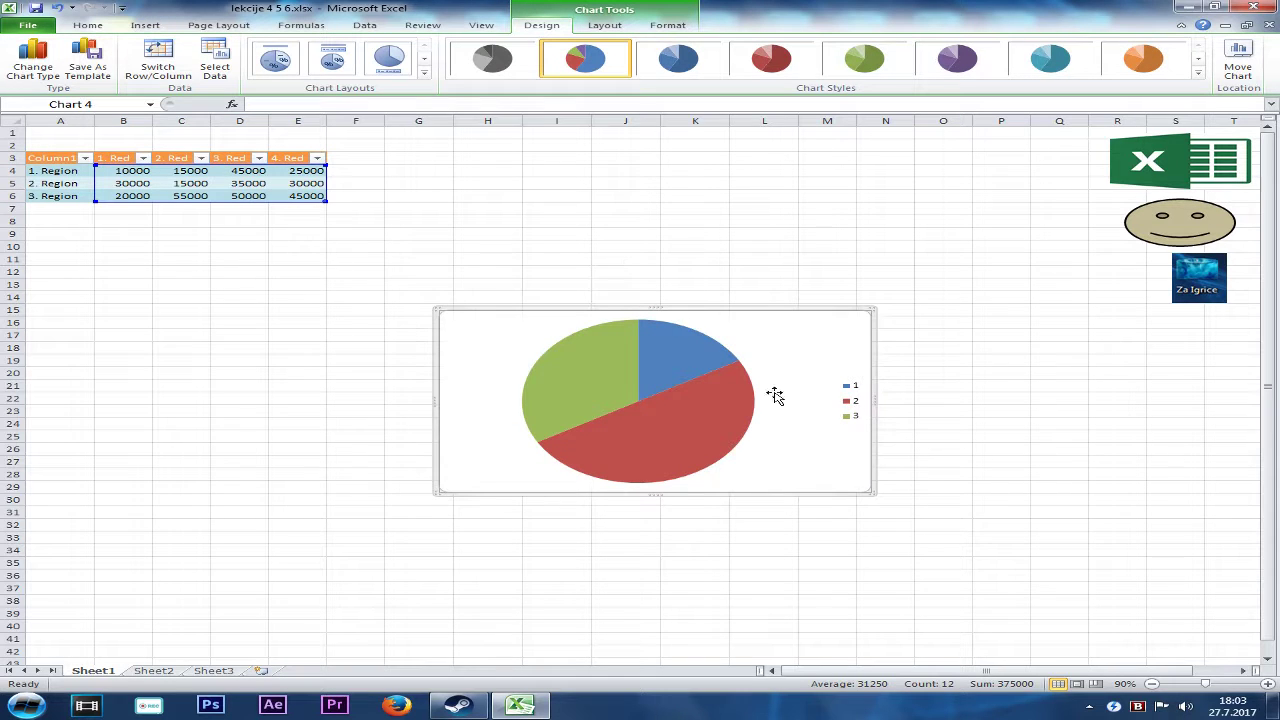
drag(789, 375, 744, 289)
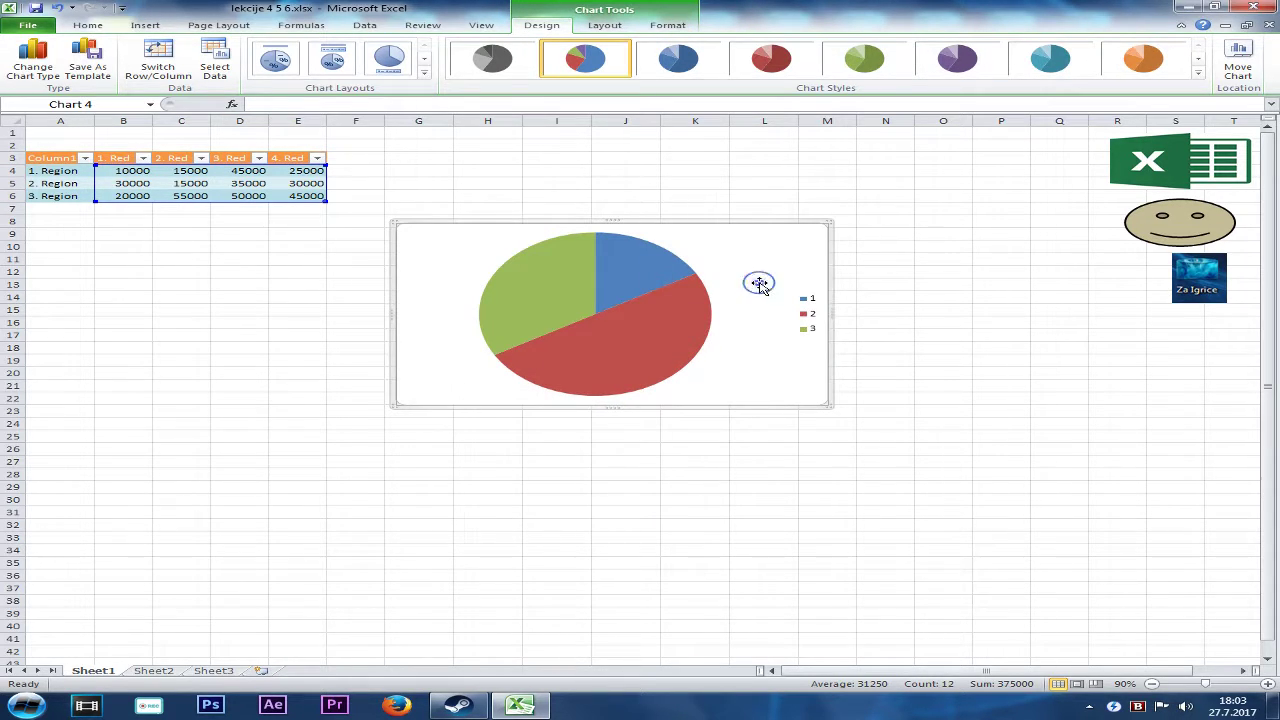
mouse_move(829, 219)
mouse_down()
mouse_move(913, 320)
mouse_move(474, 274)
mouse_move(989, 306)
mouse_move(851, 206)
mouse_move(820, 268)
mouse_move(828, 255)
mouse_up()
click(824, 217)
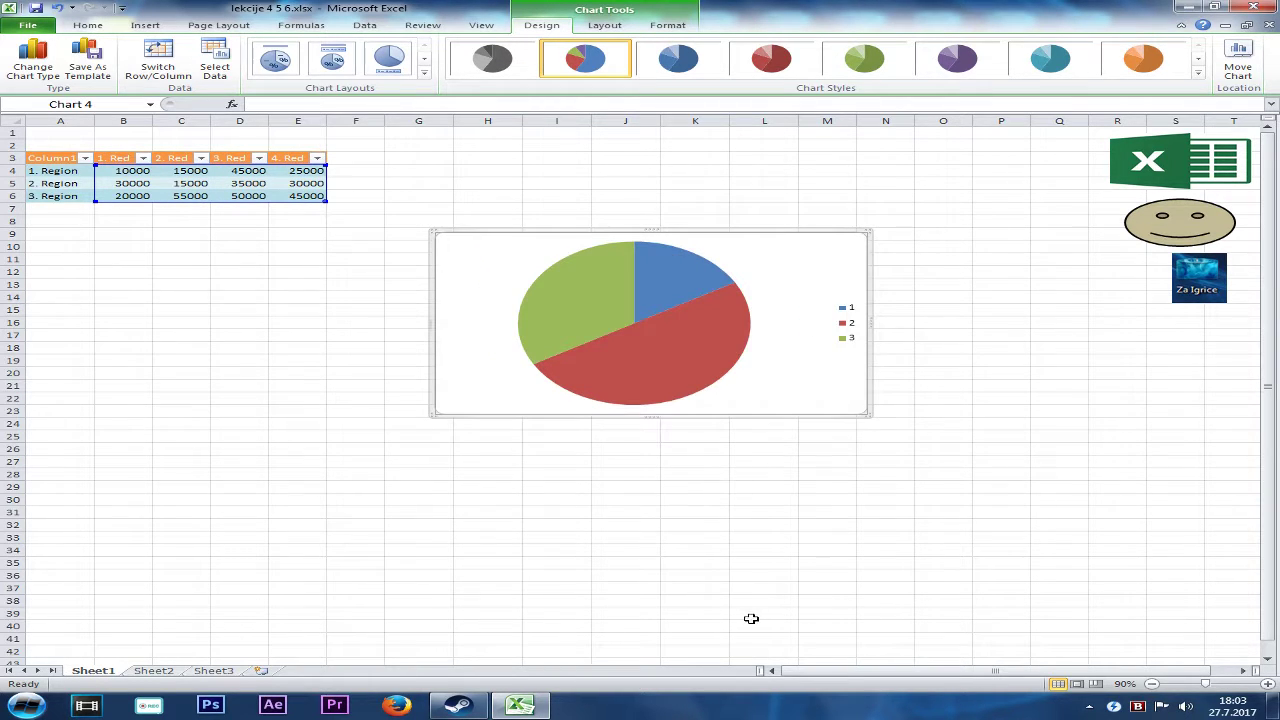
right_click(648, 310)
right_click(590, 326)
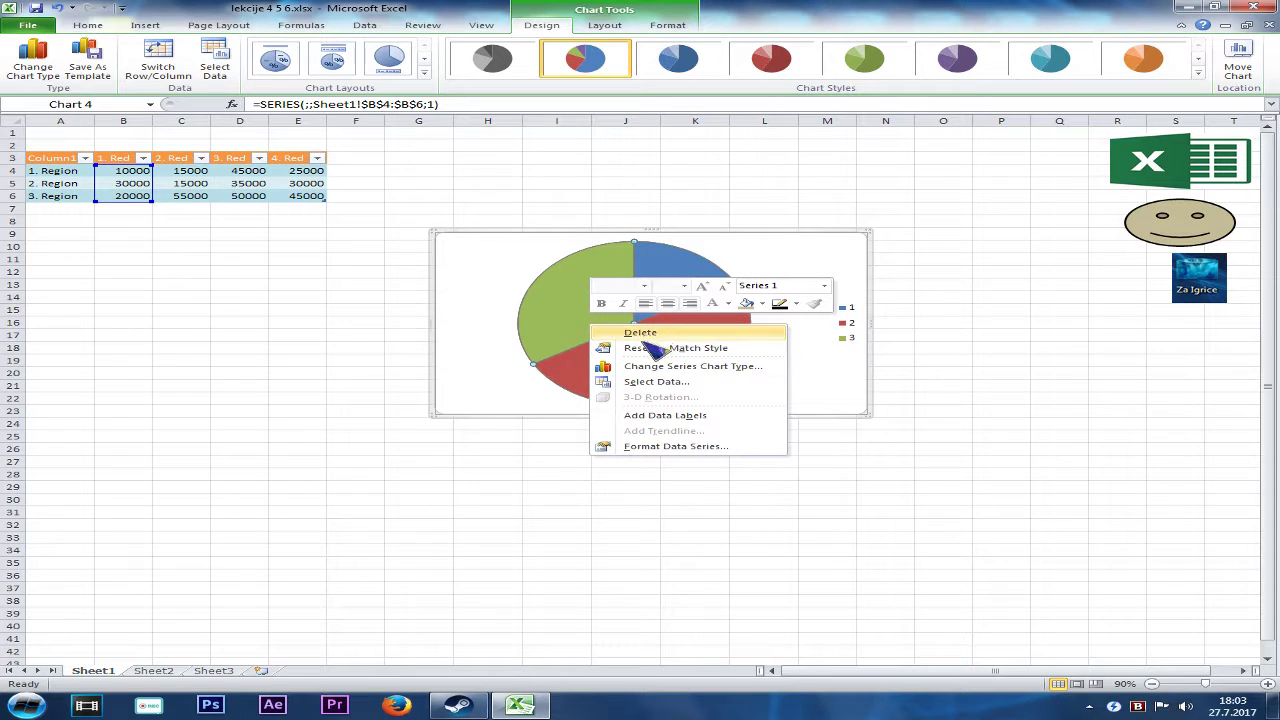
Delete the pie series and then the whole pie chart from Sheet1
click(530, 300)
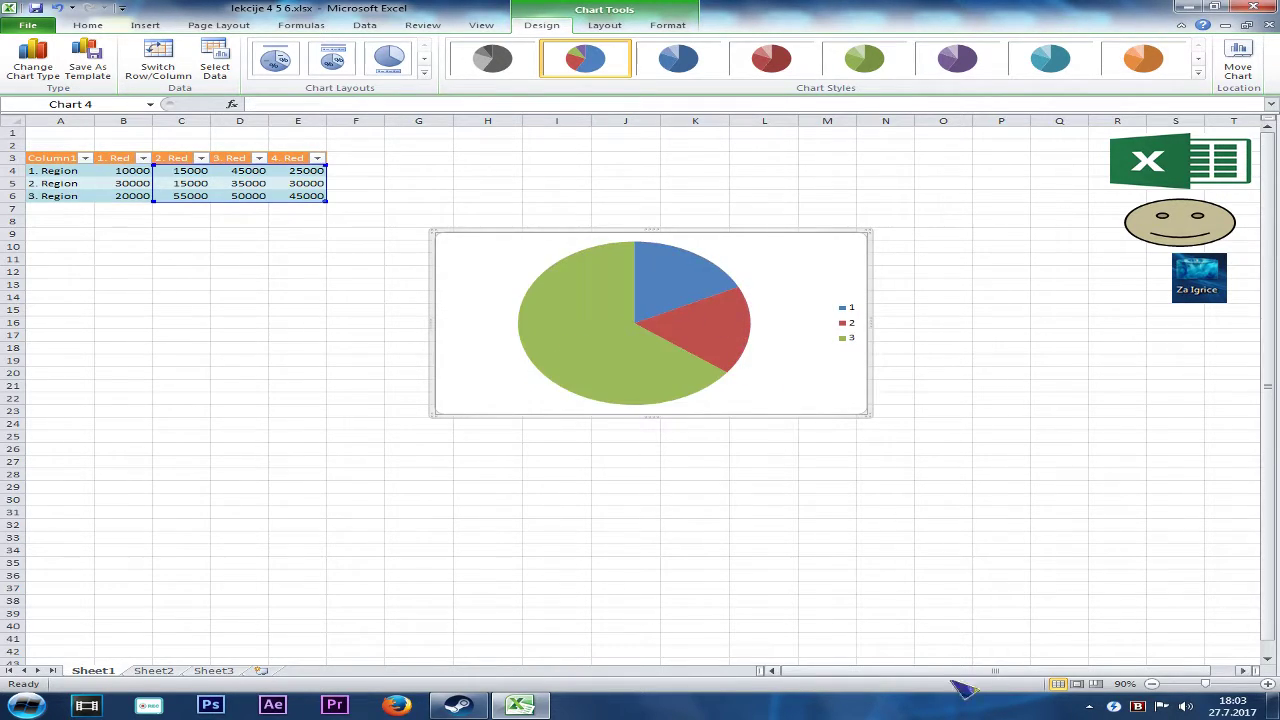
key(ctrl+z)
key(ctrl+z)
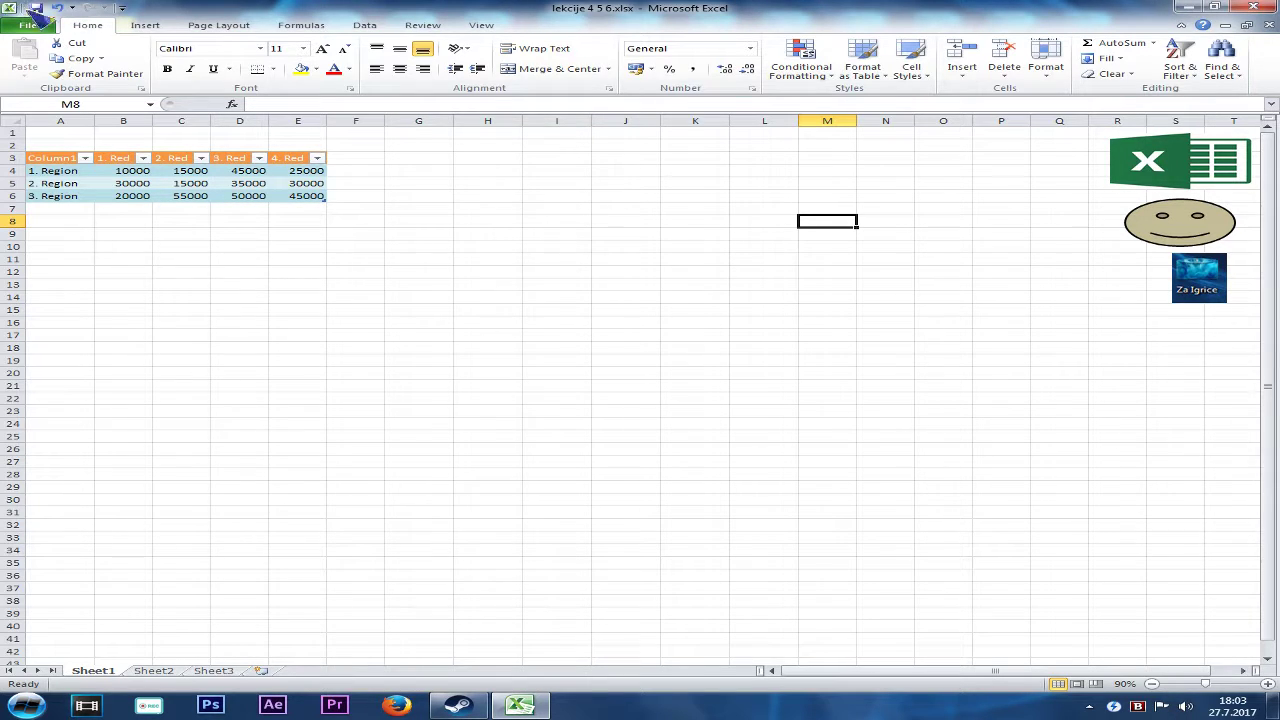
Attempt a line sparkline in M8 from B4:E6, cancelling after the invalid-reference error
click(145, 25)
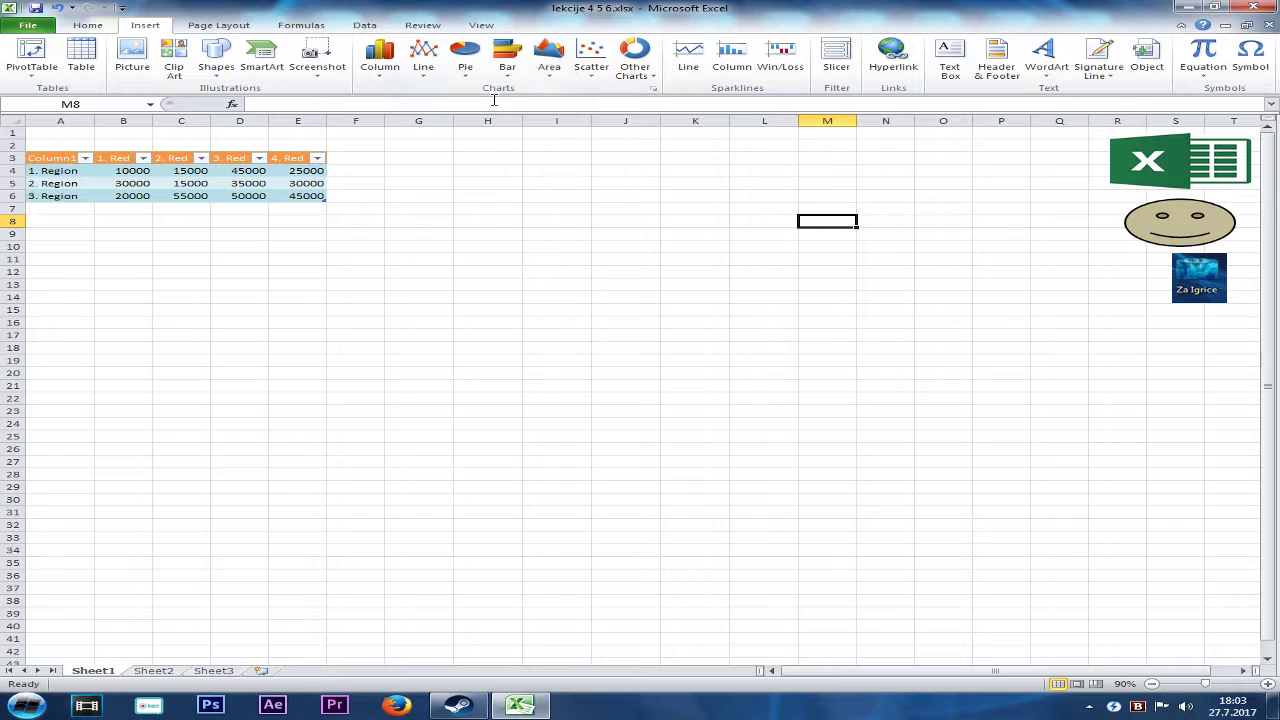
click(690, 58)
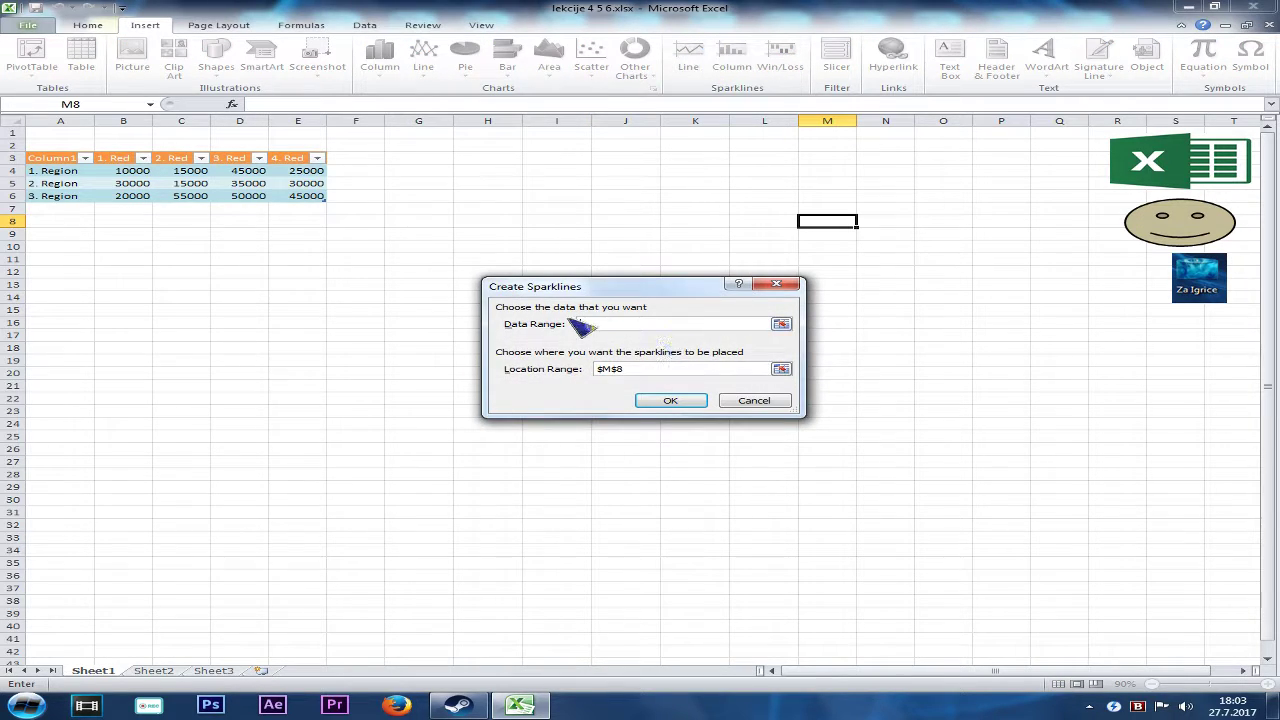
drag(98, 171, 305, 196)
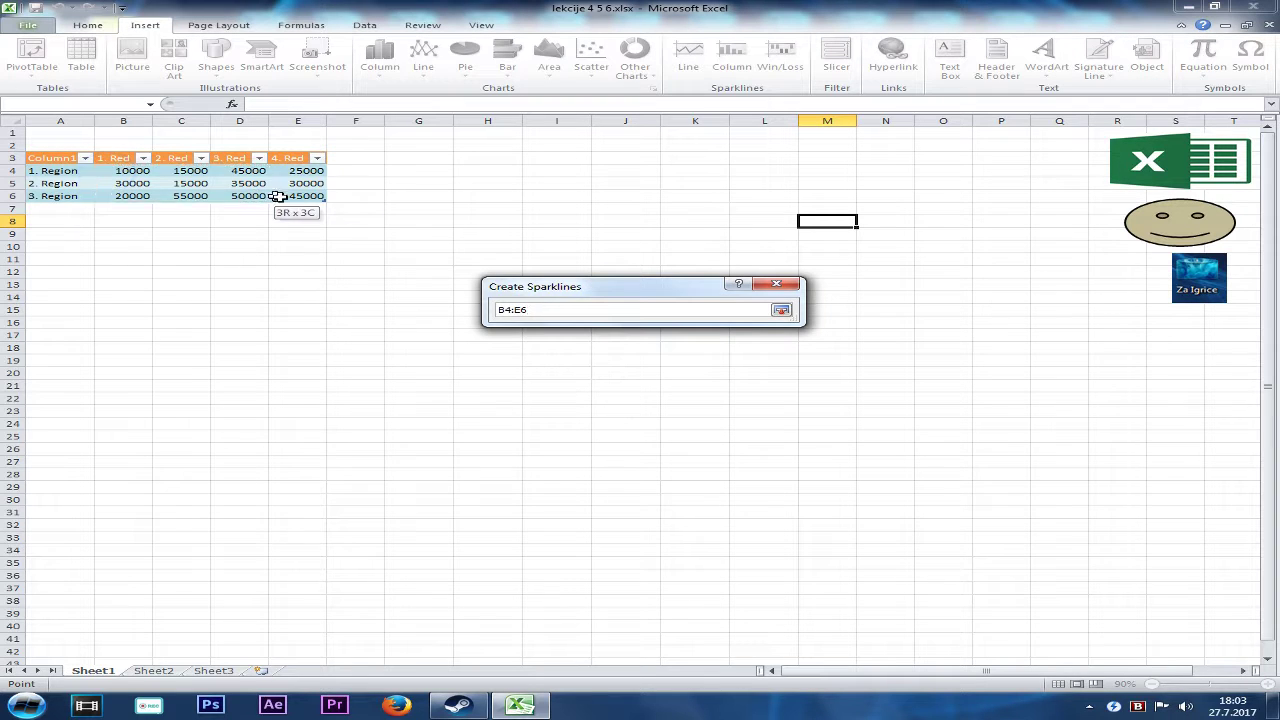
click(700, 398)
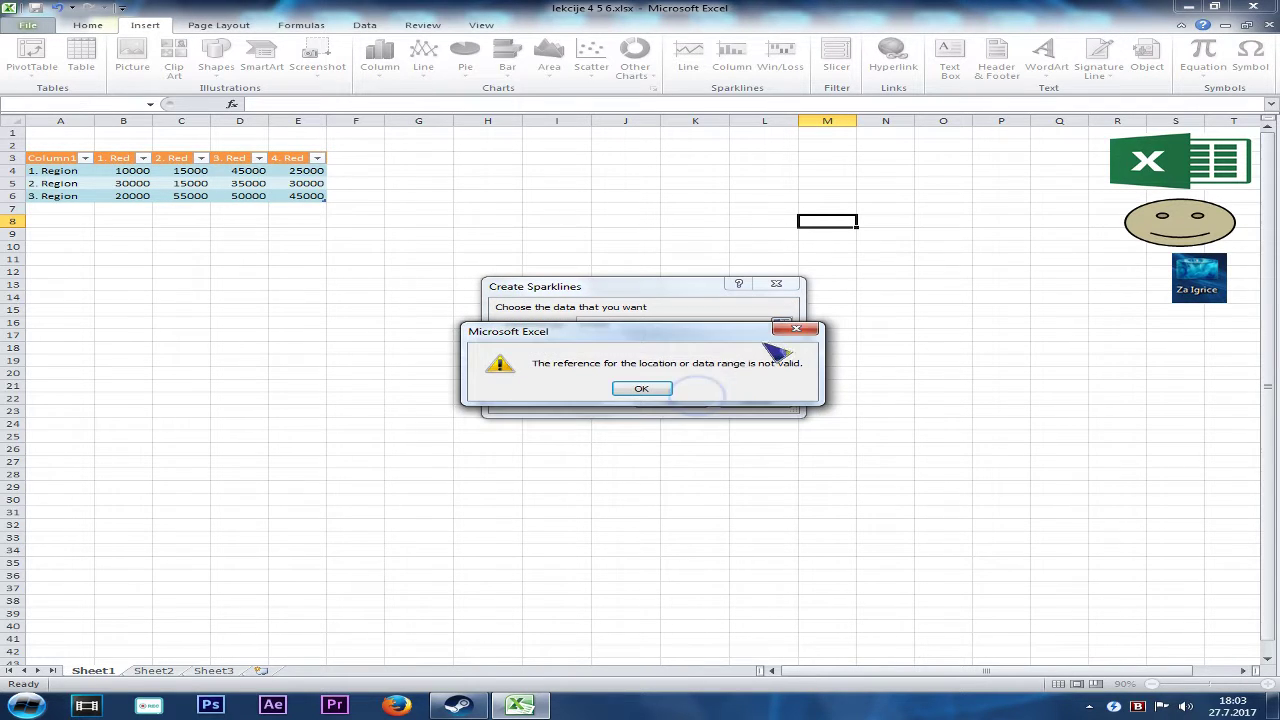
click(651, 390)
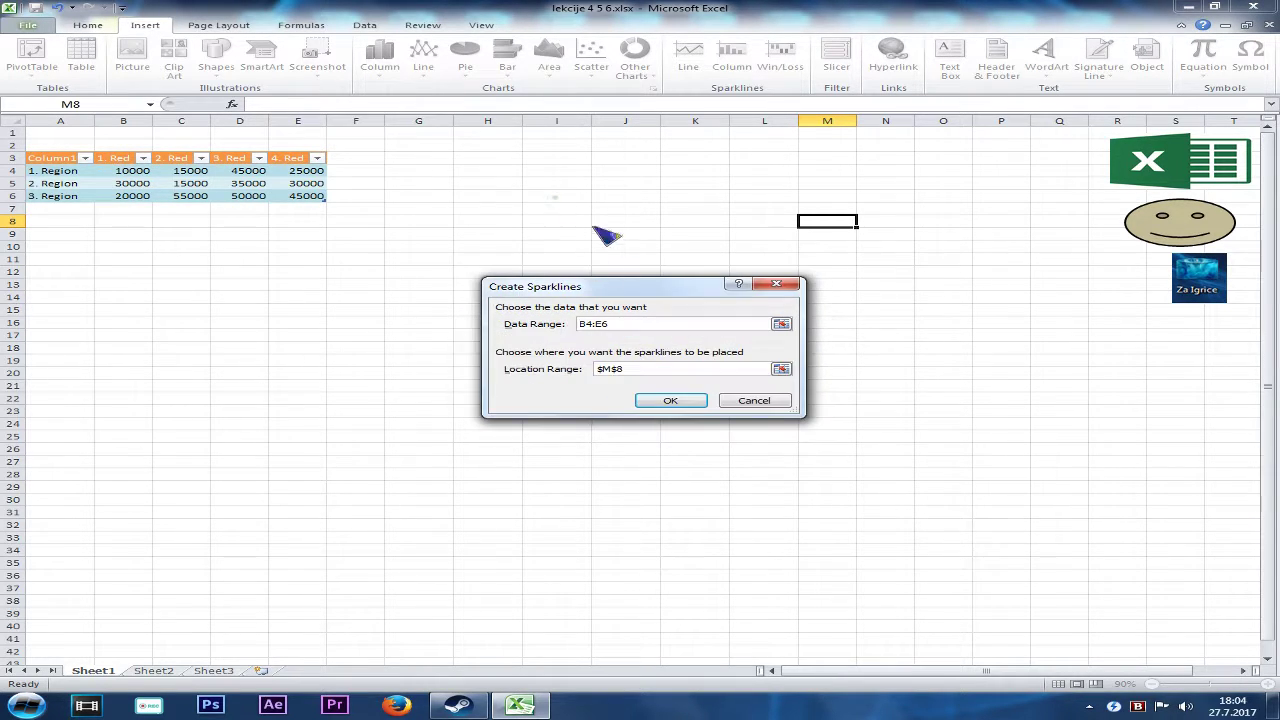
click(760, 400)
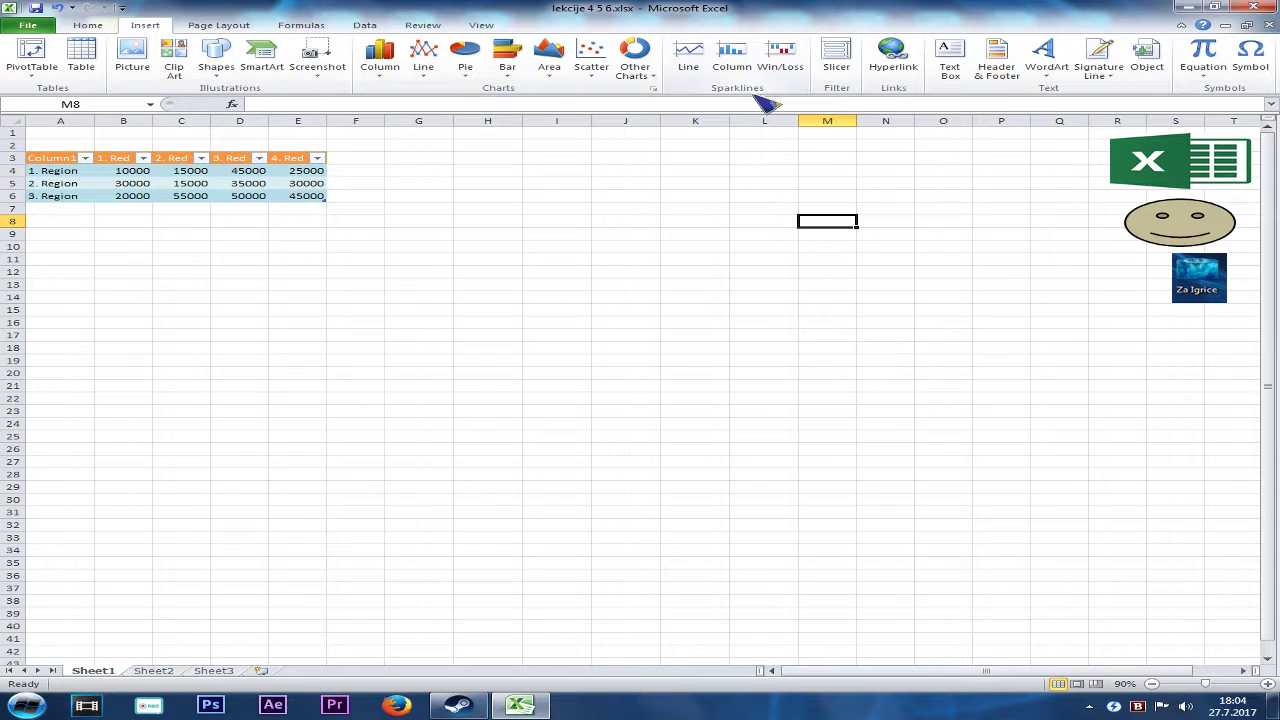
click(222, 24)
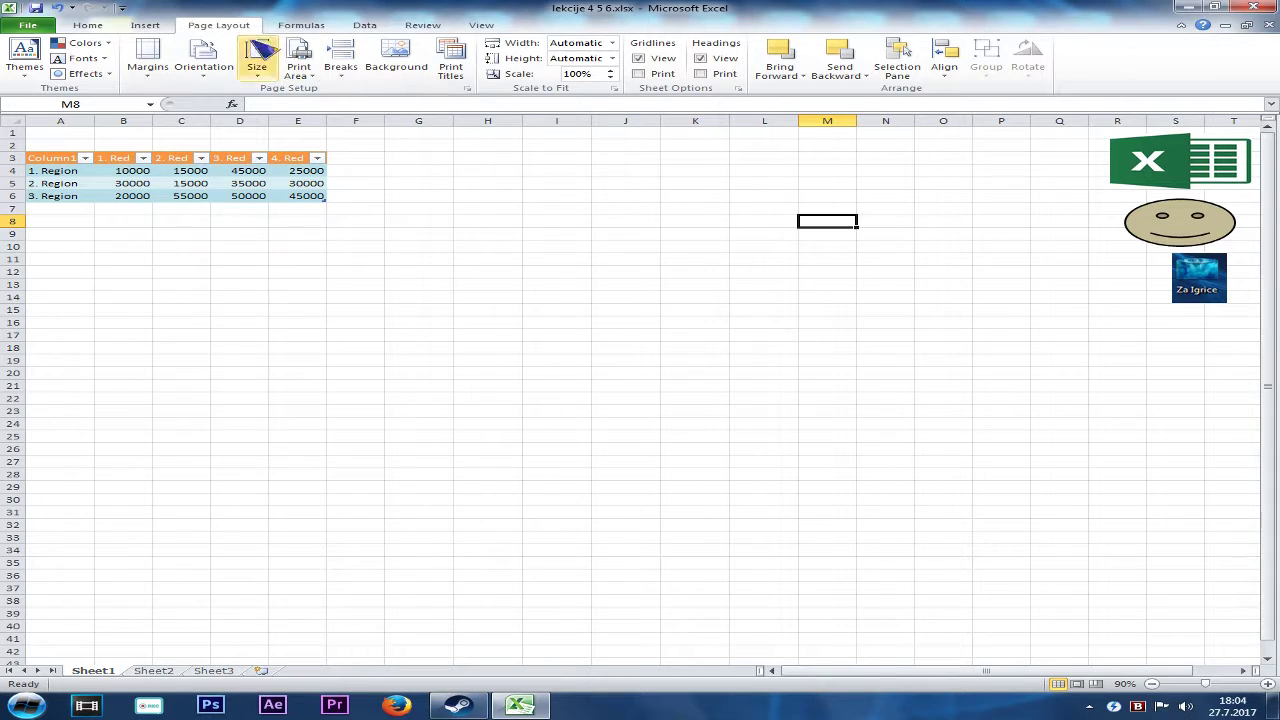
Set Pozadina.jpg from the Desktop as the sheet background, then show the Formulas commands
click(410, 70)
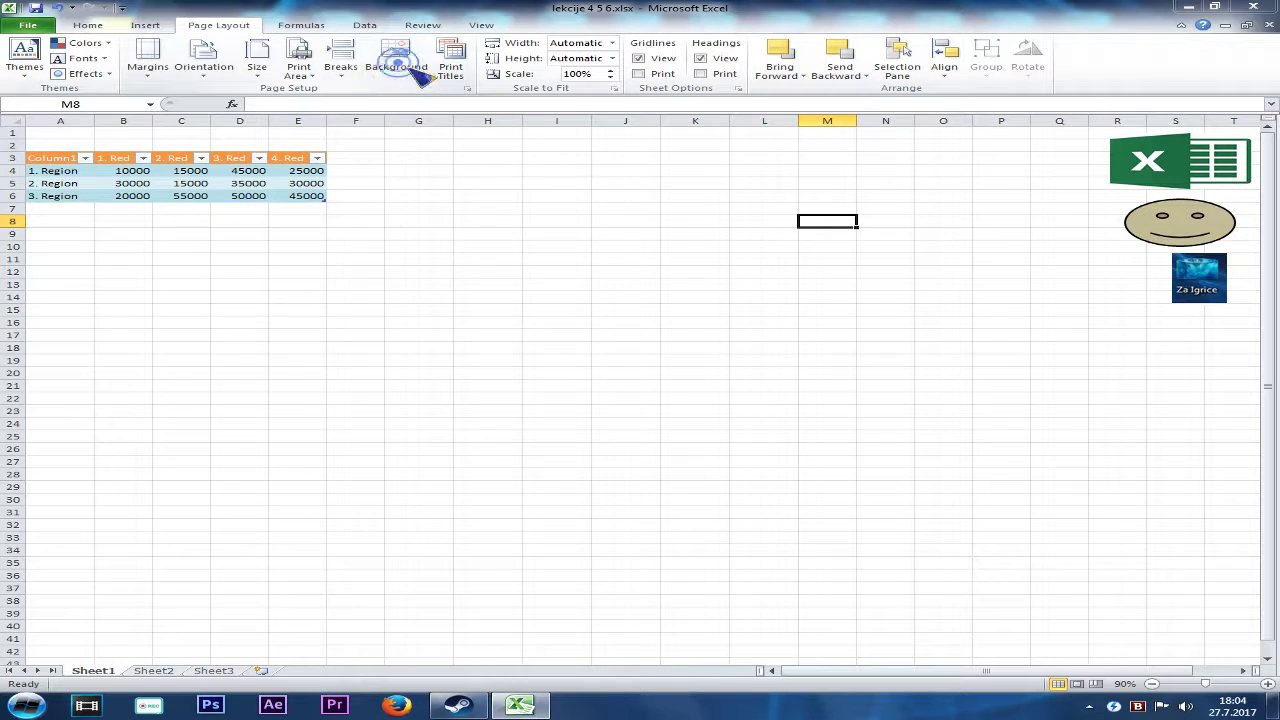
click(78, 119)
scroll(570, 200, down, 5)
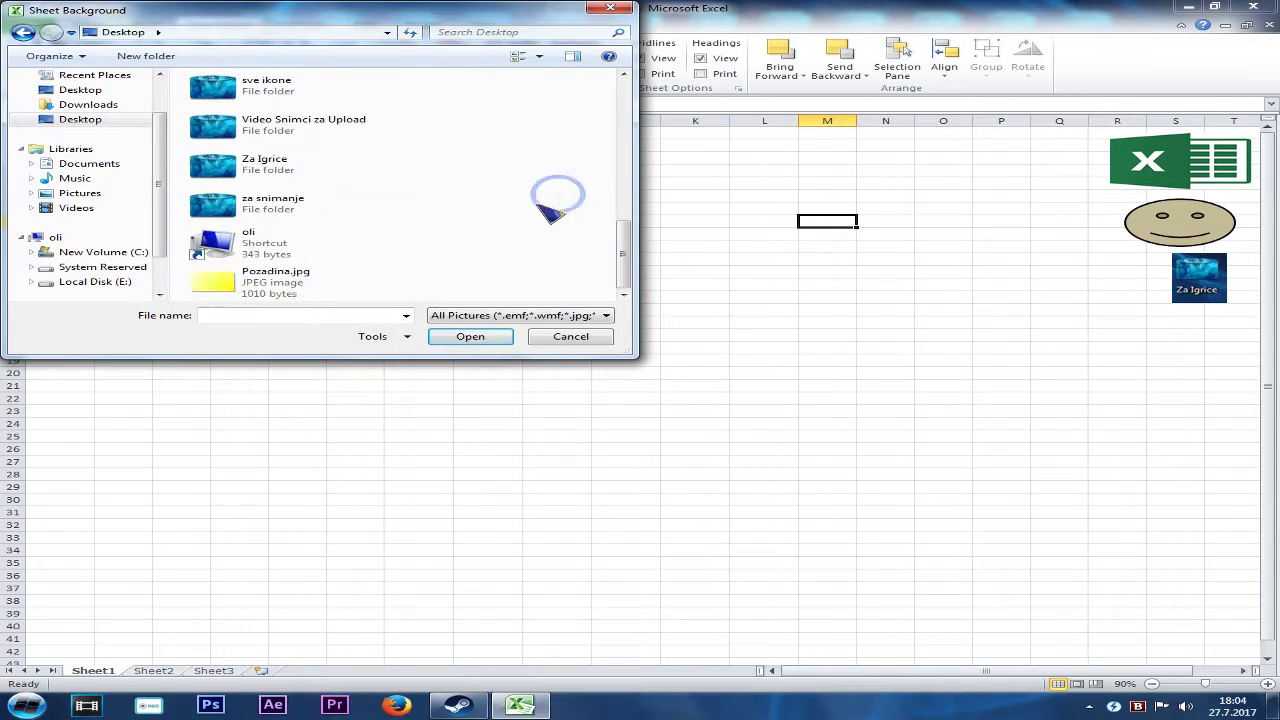
double_click(340, 276)
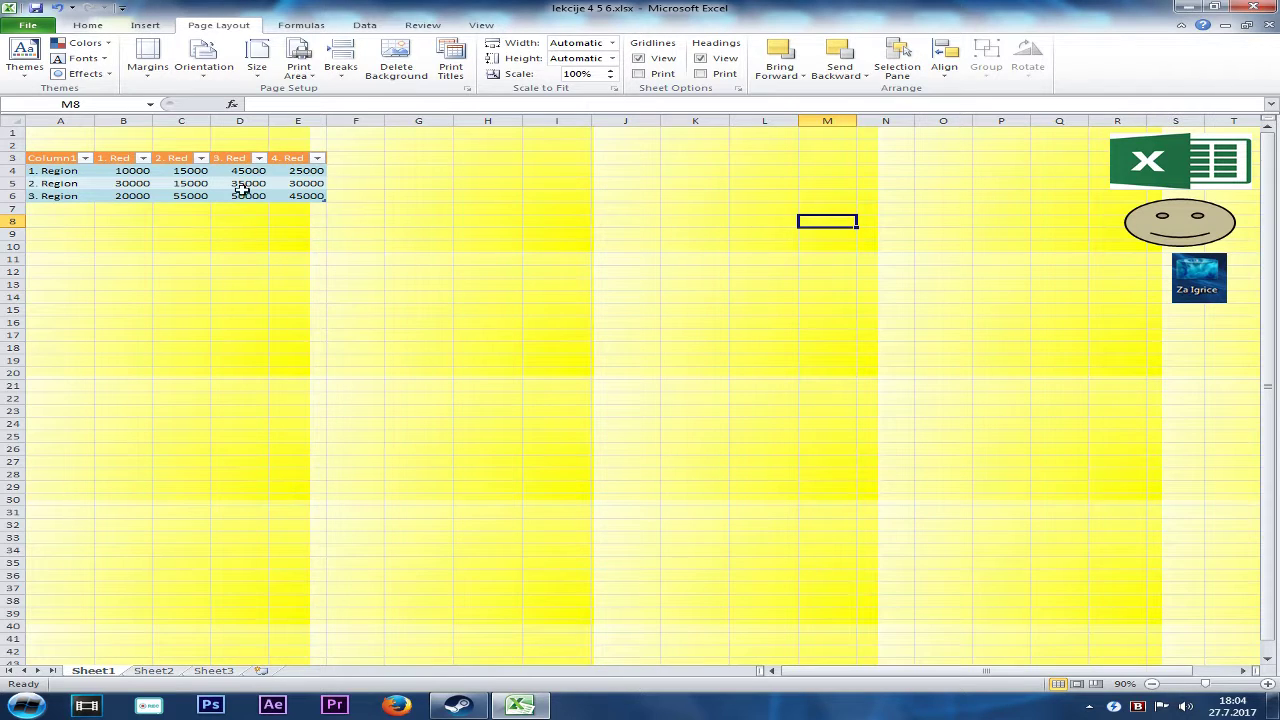
click(300, 24)
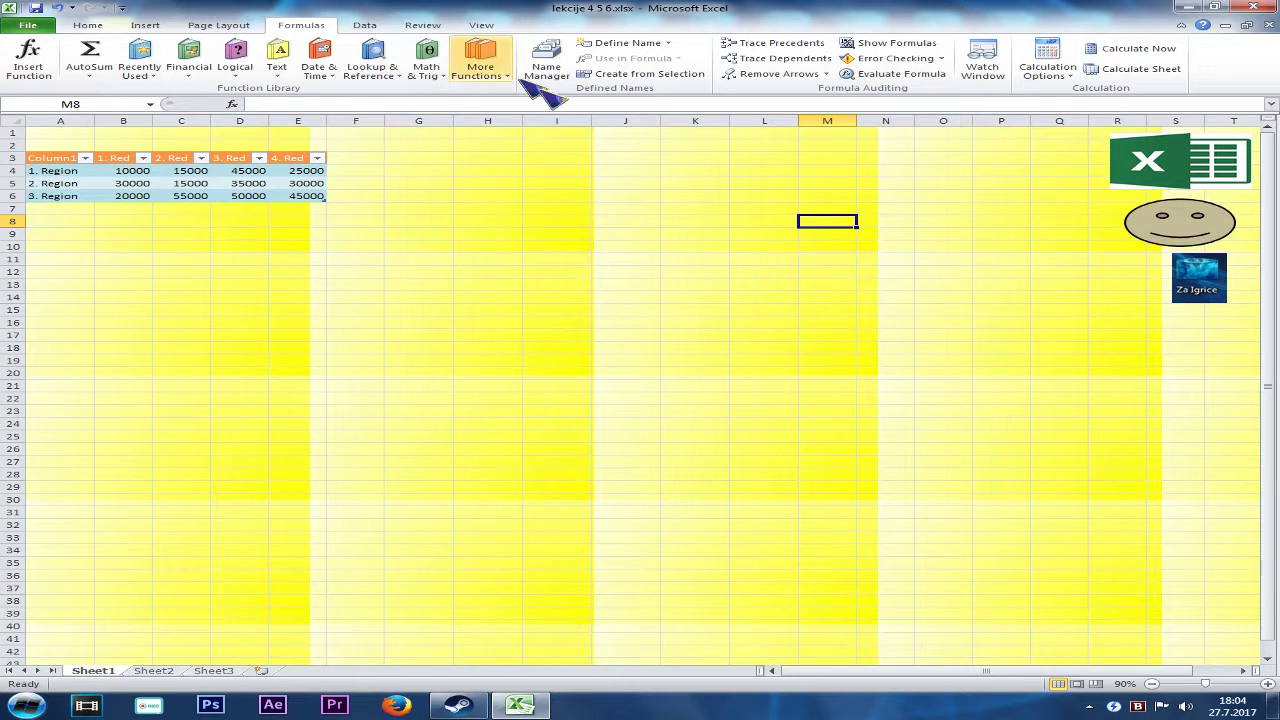
Browse the Data commands, then switch to the Review commands
click(364, 25)
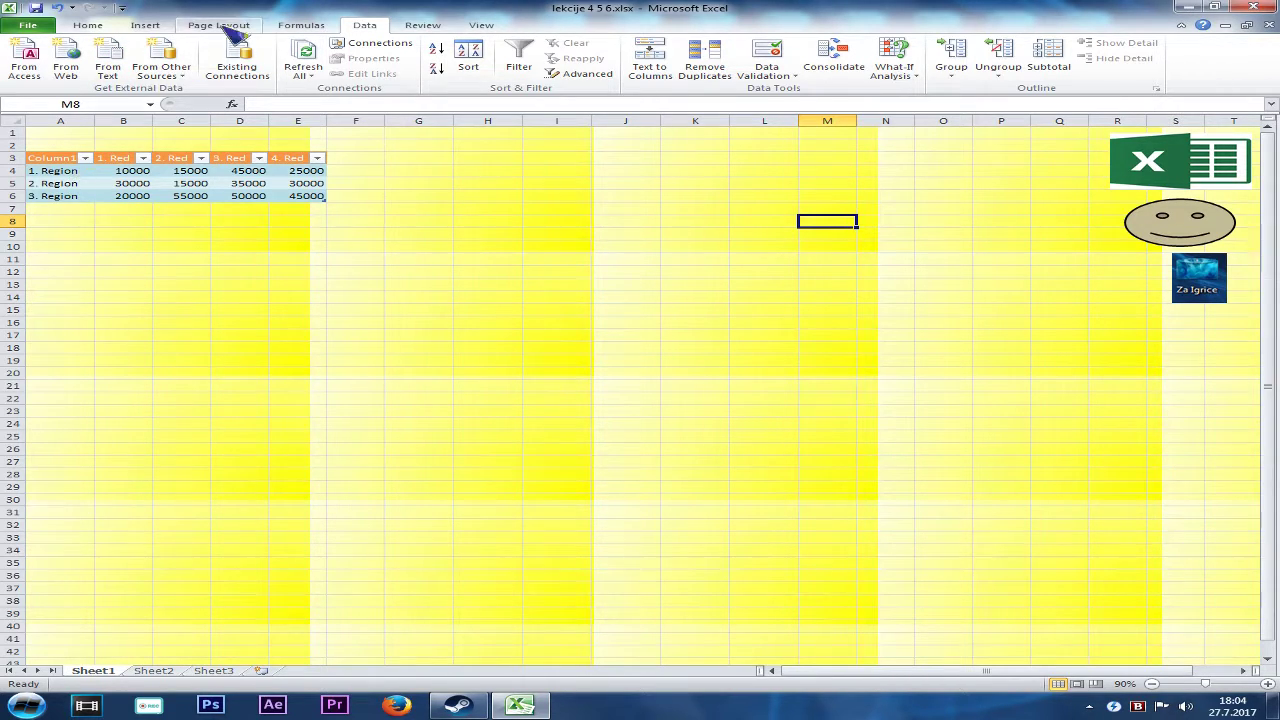
click(422, 25)
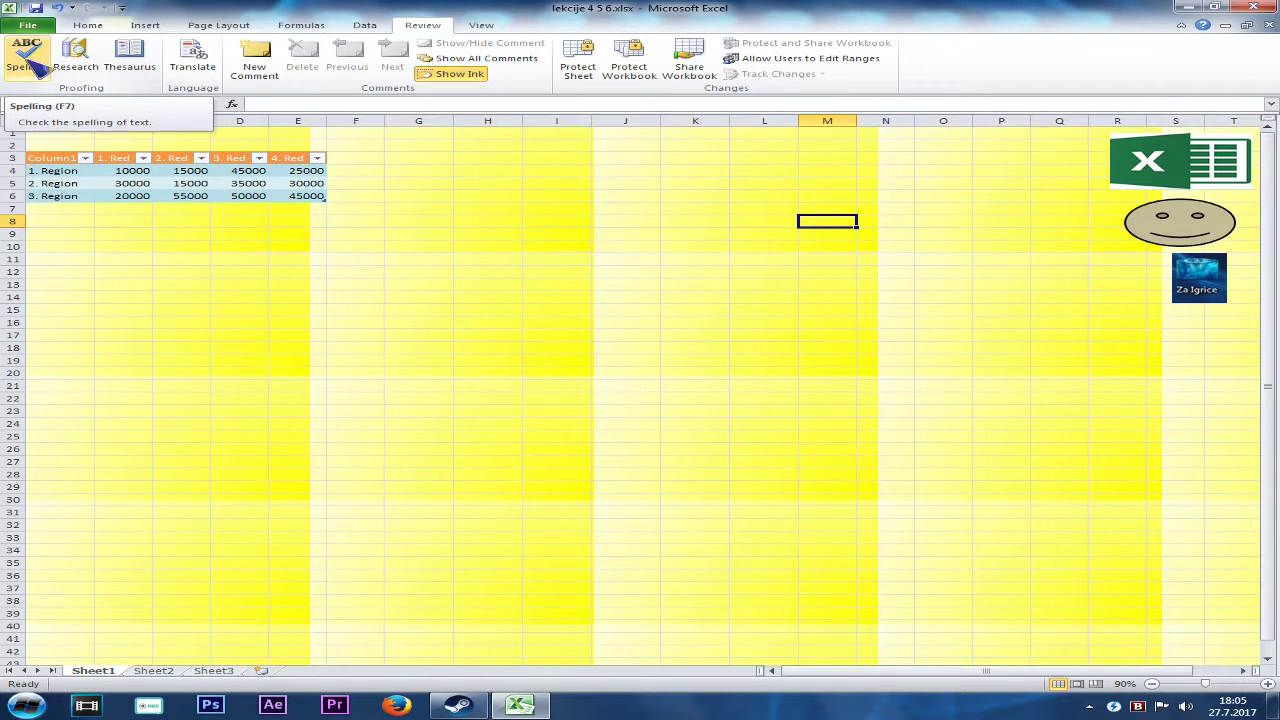
Spell-check a test word in H7, erase it leaving H7 empty, then show View commands
click(466, 210)
text(de)
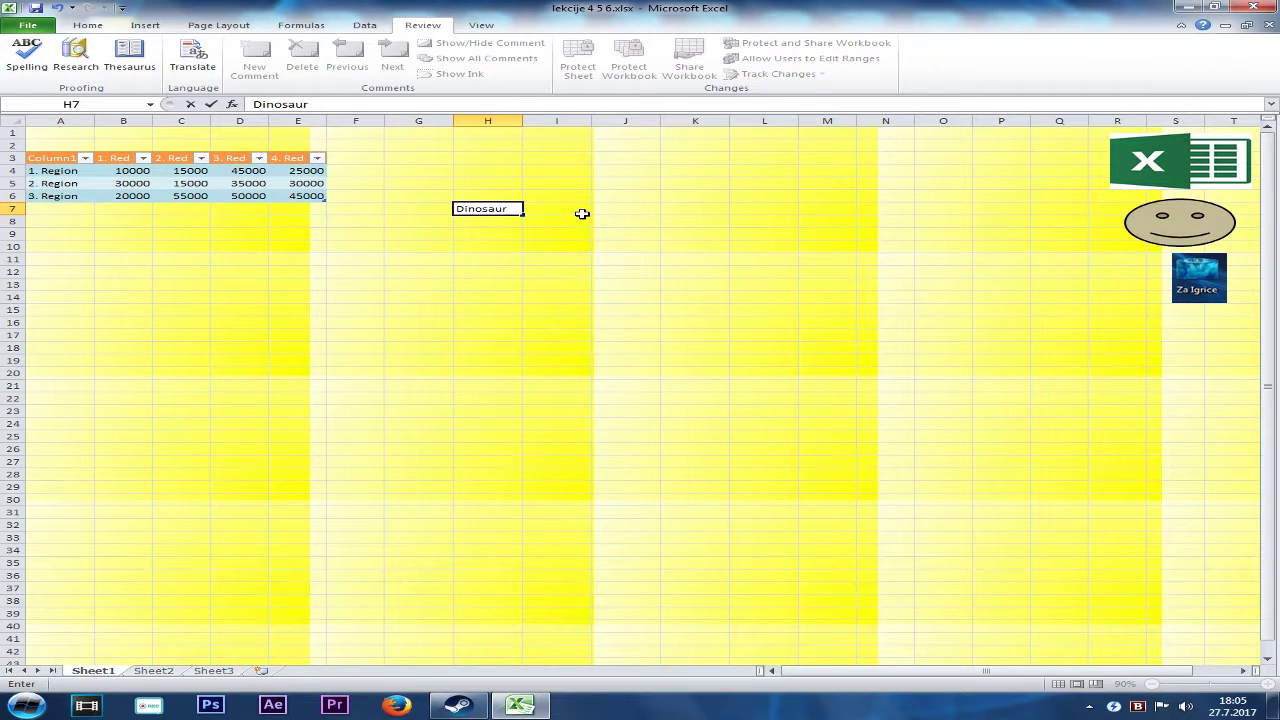
click(27, 55)
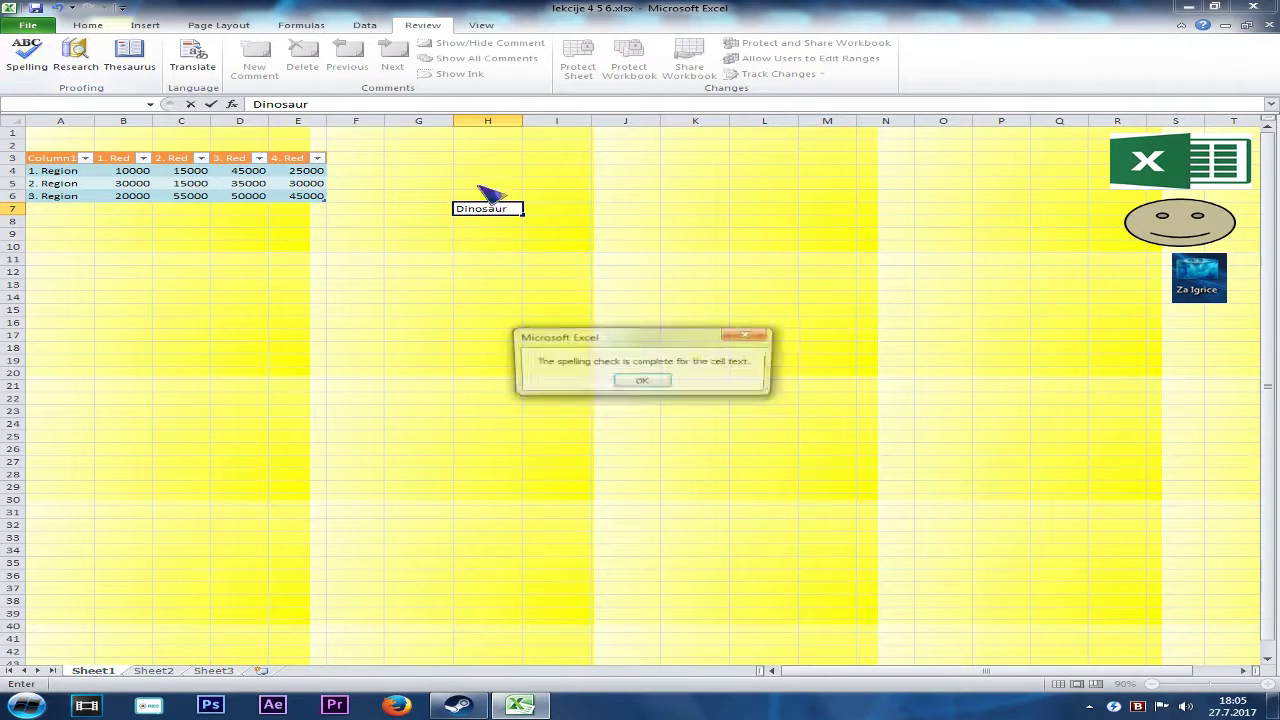
click(749, 334)
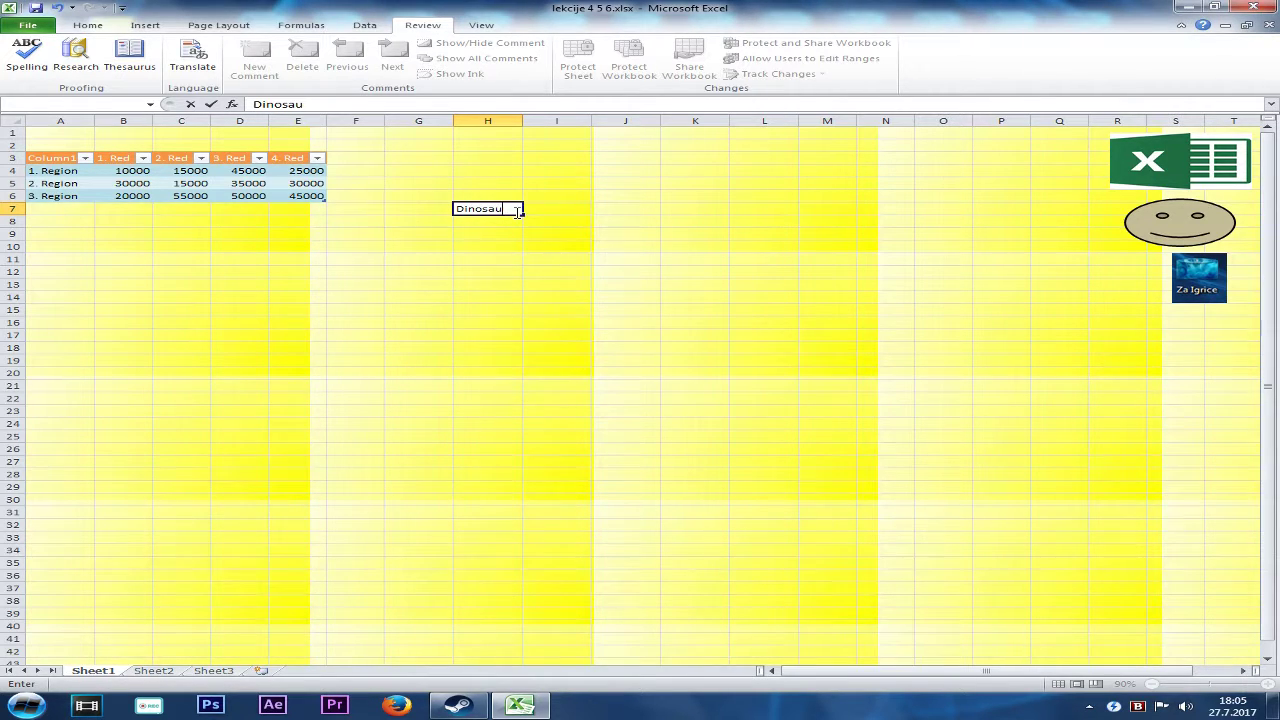
key(BackSpace)
key(BackSpace)
key(BackSpace)
click(366, 143)
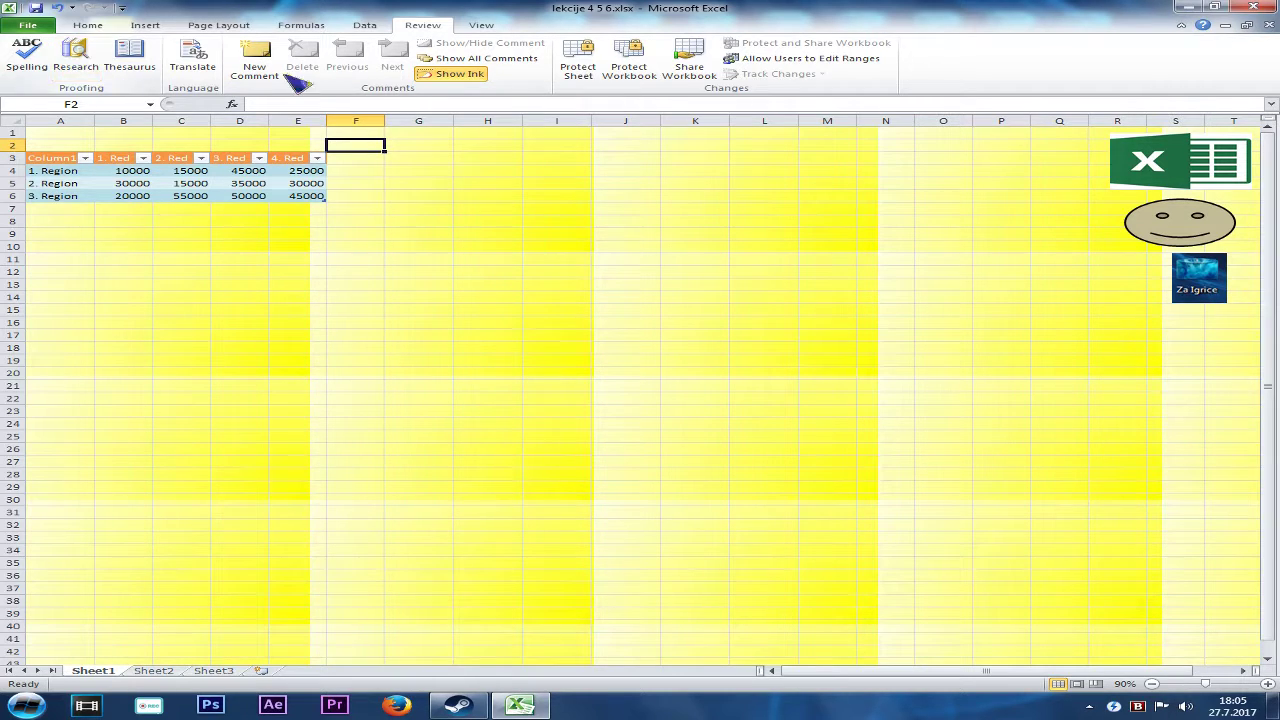
click(481, 25)
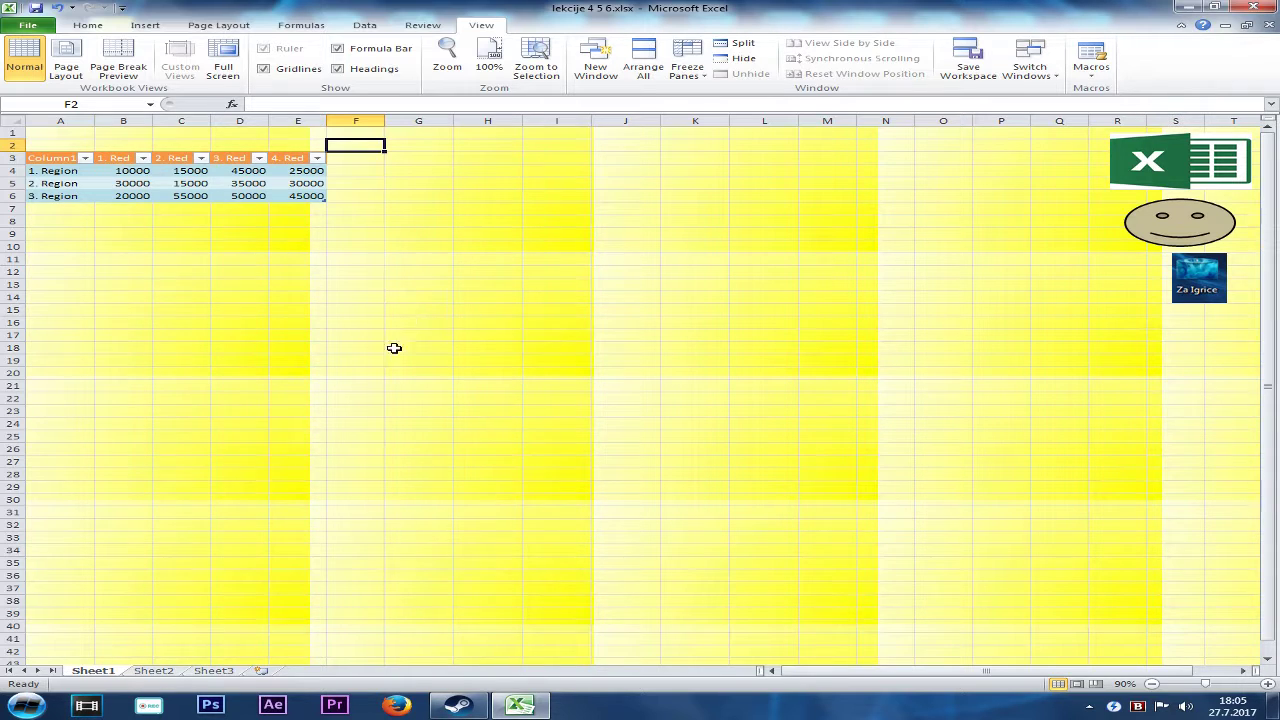
Type Proba into cell G9, then reselect G9 after clicking N16
click(426, 235)
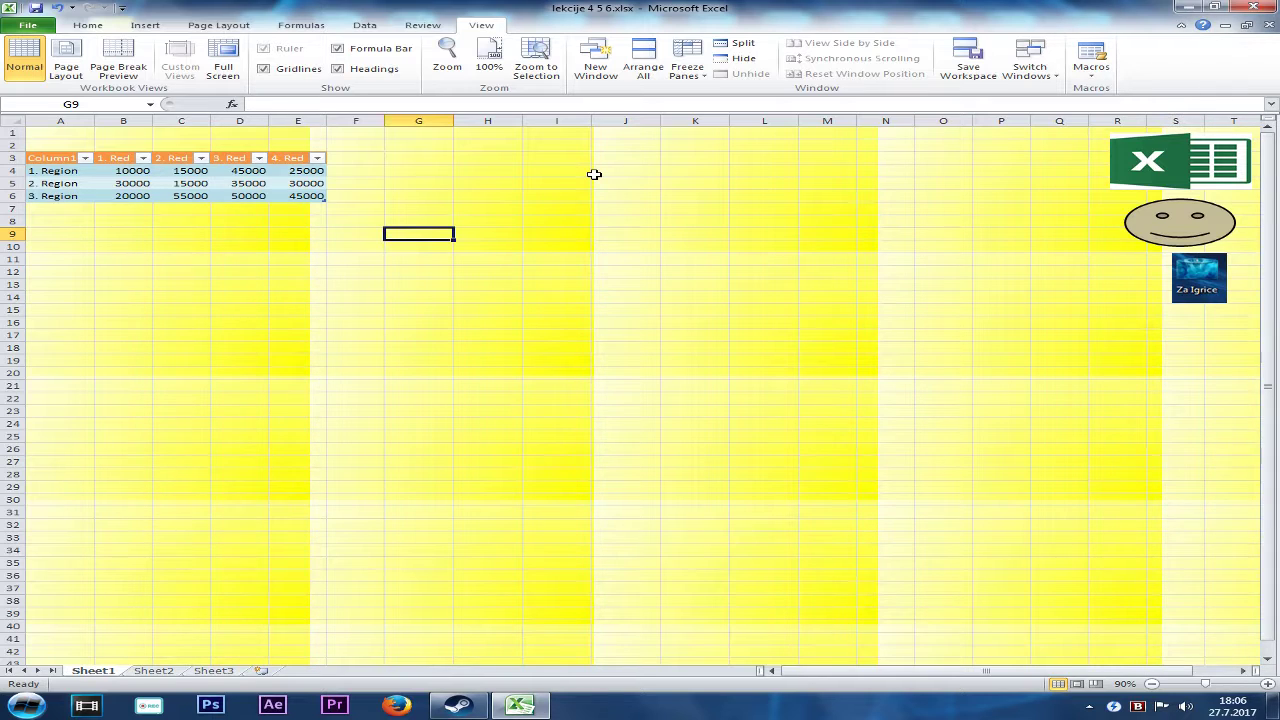
text(Proba)
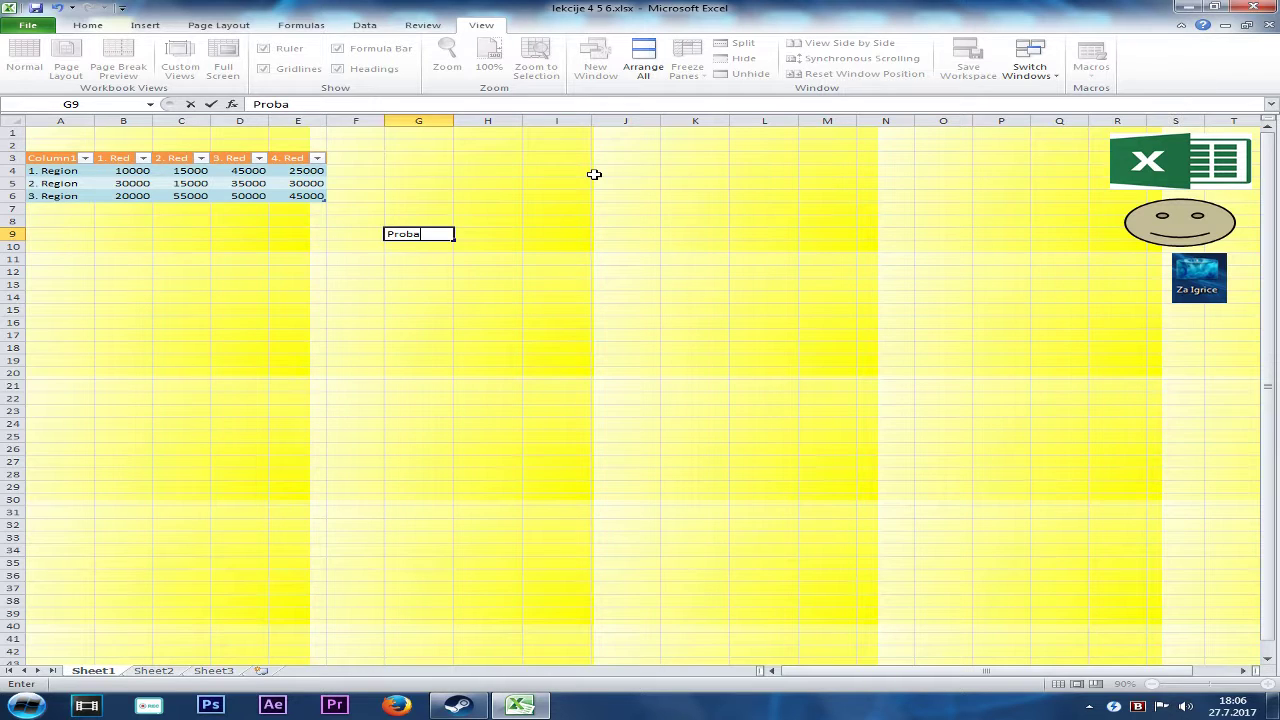
click(594, 174)
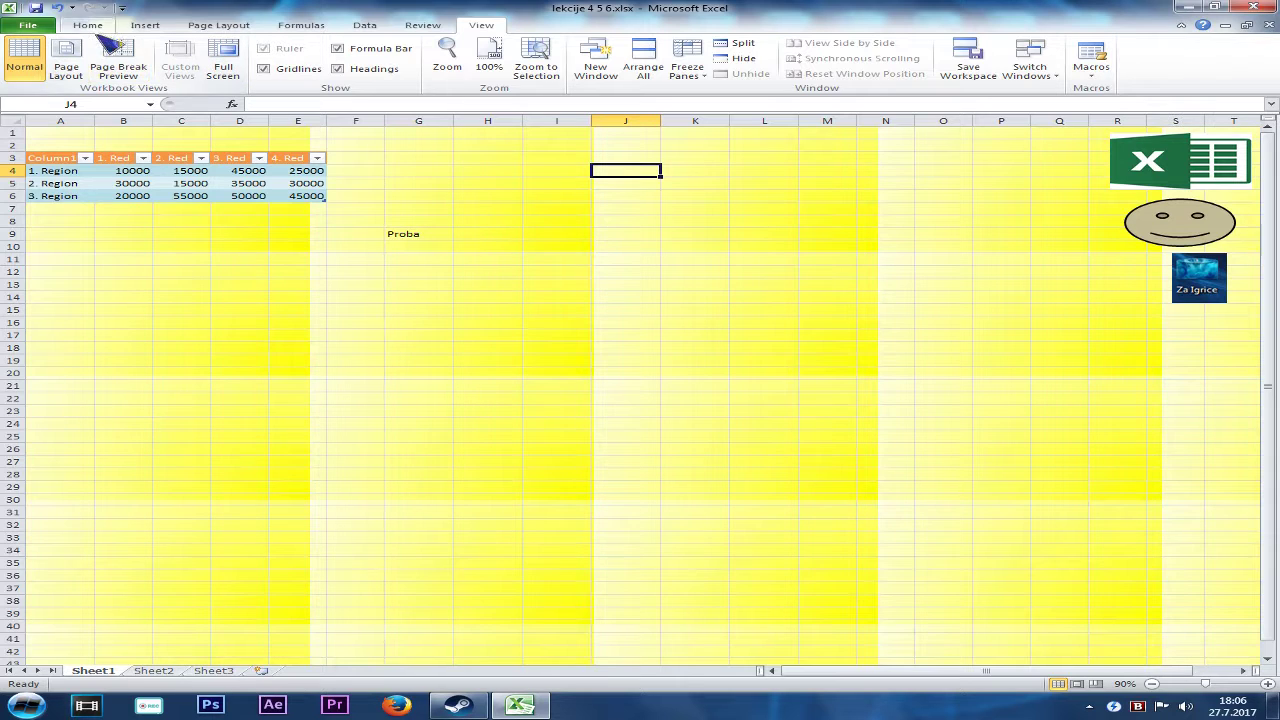
click(403, 232)
click(895, 320)
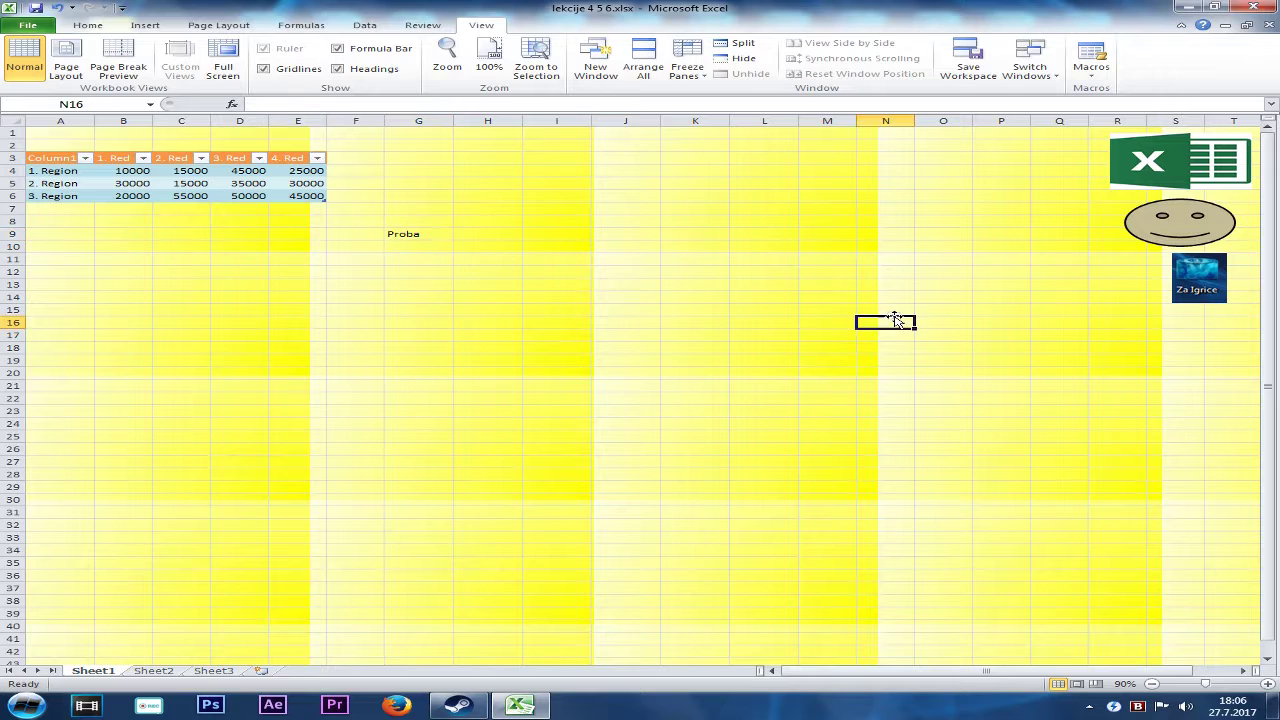
click(403, 233)
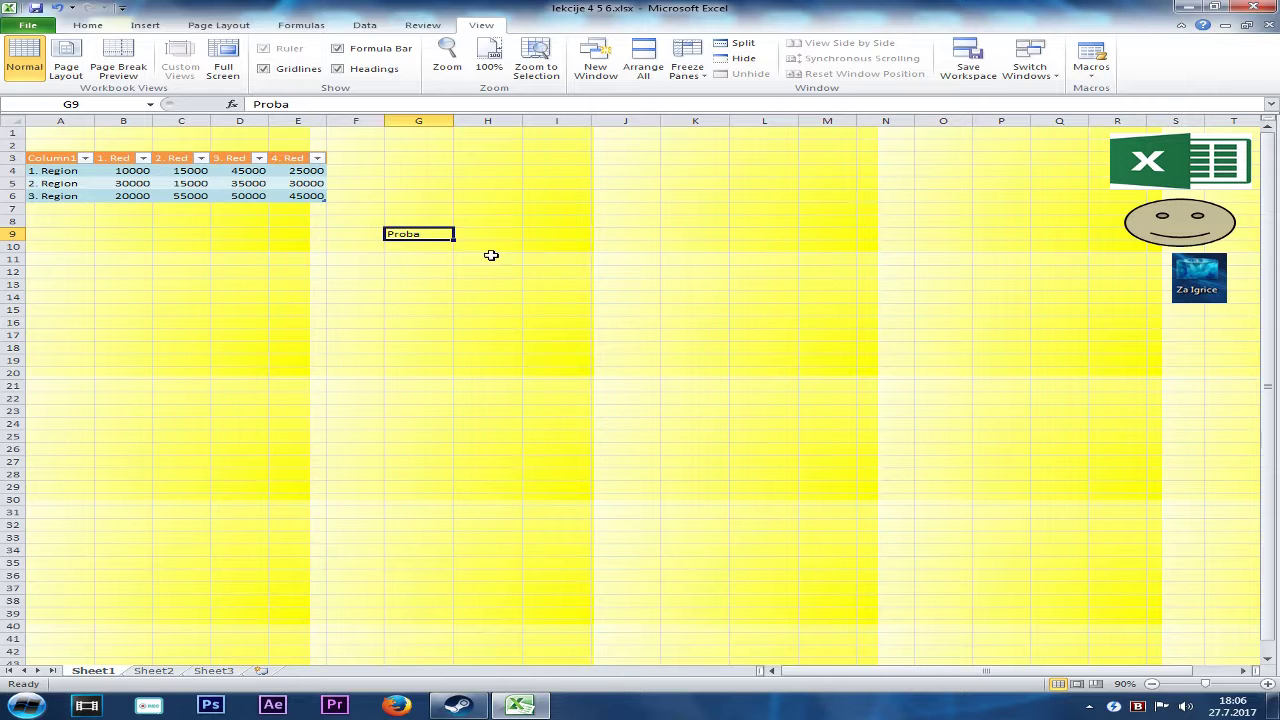
Practise selections around G9: Ctrl-clicking cells like F11 and H11, and dragging blocks below Proba
ctrl+click(487, 221)
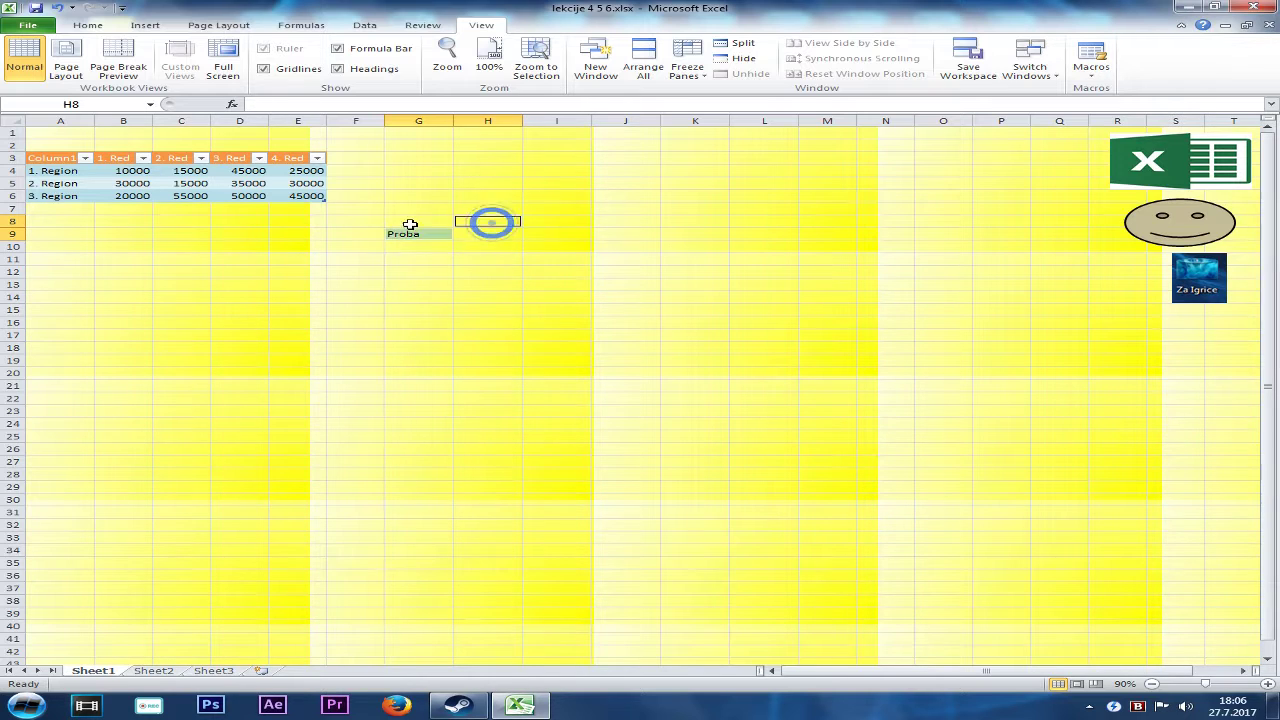
ctrl+click(350, 220)
ctrl+click(353, 261)
ctrl+click(482, 261)
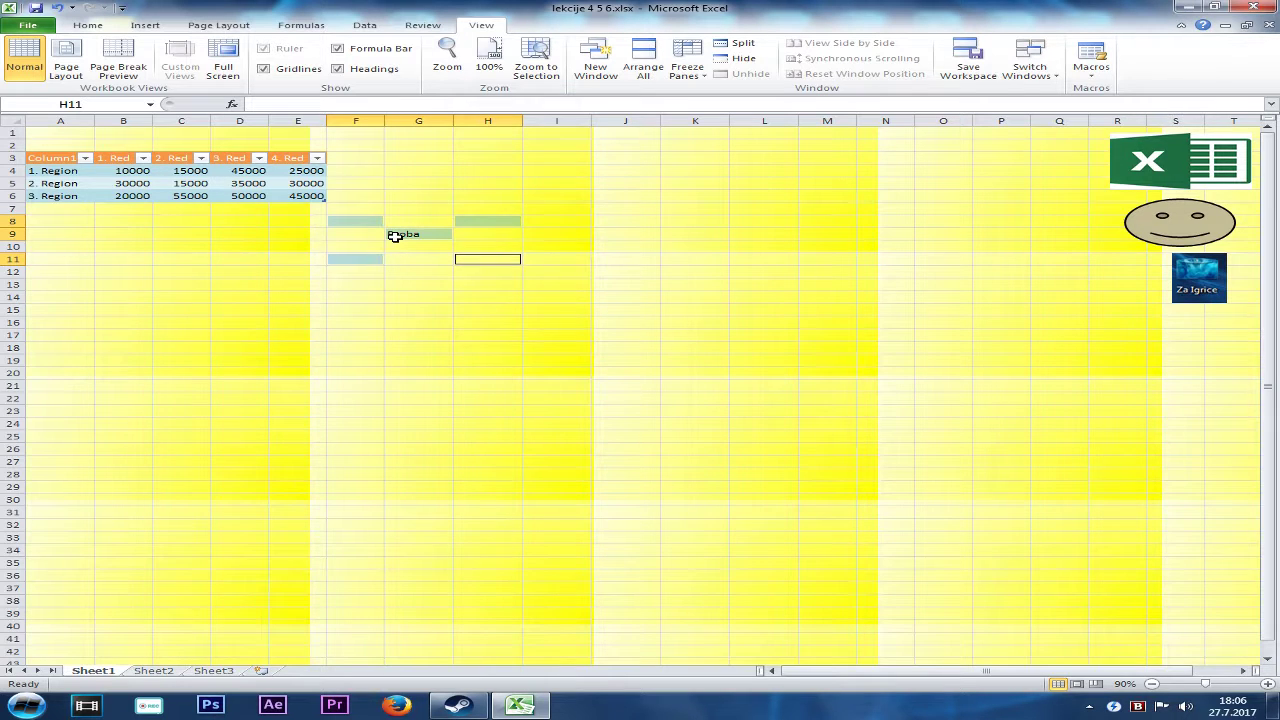
click(395, 235)
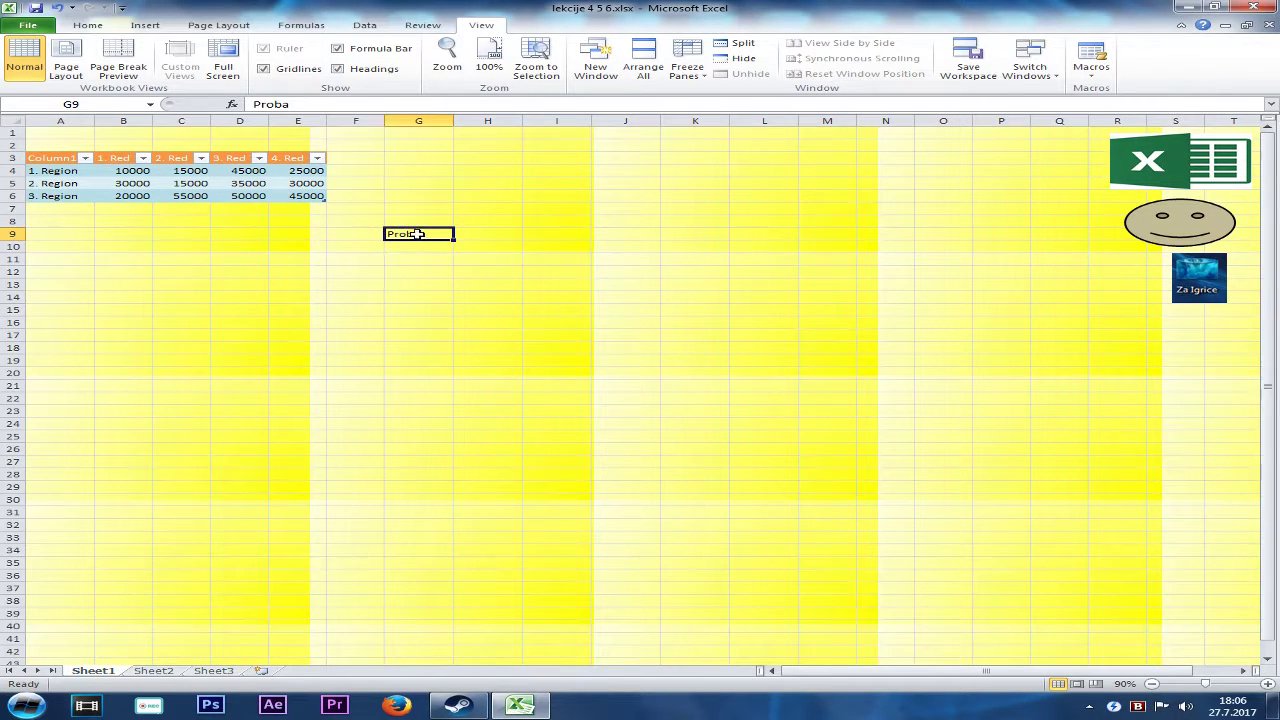
mouse_move(424, 234)
mouse_down()
mouse_move(670, 175)
mouse_move(392, 363)
mouse_up()
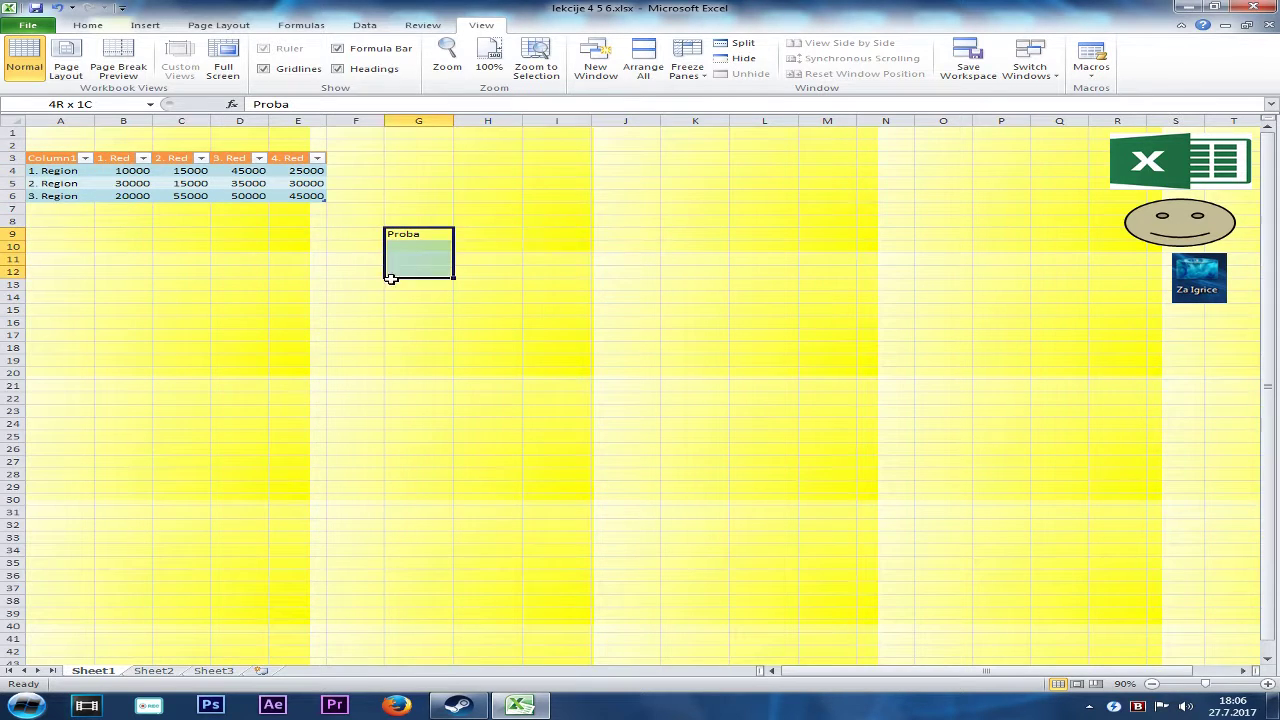
drag(392, 363, 449, 246)
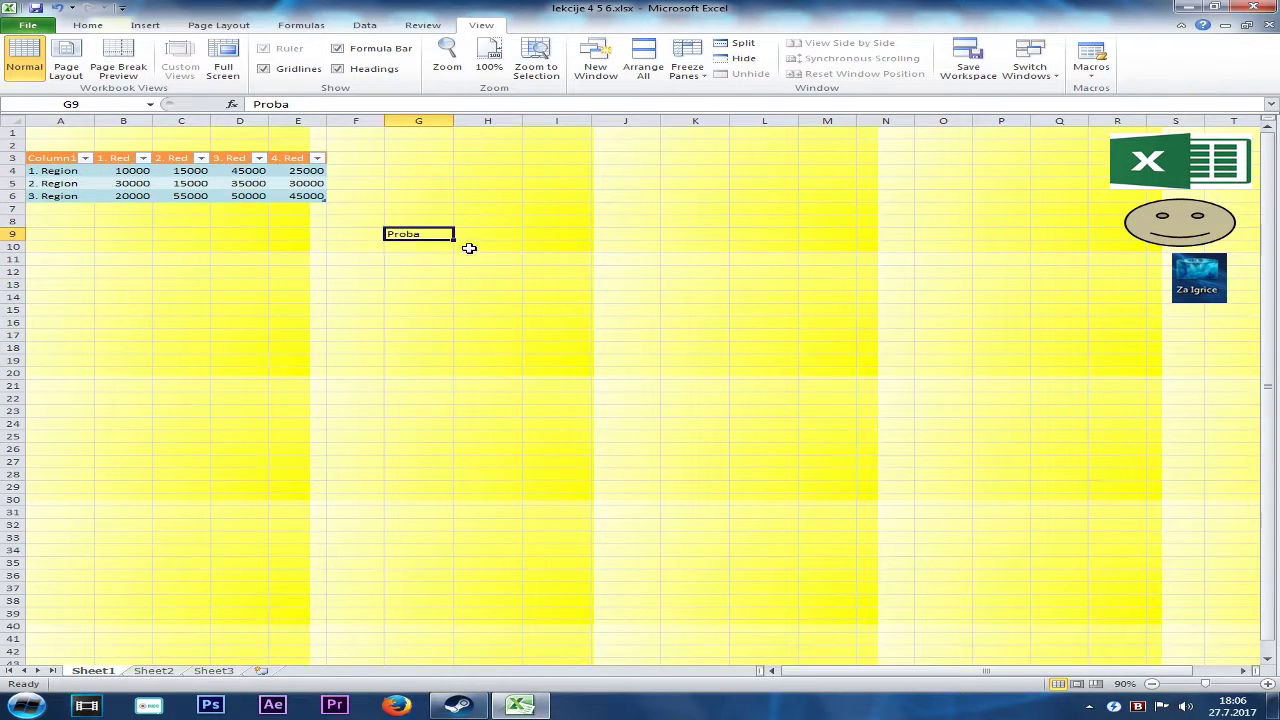
click(513, 247)
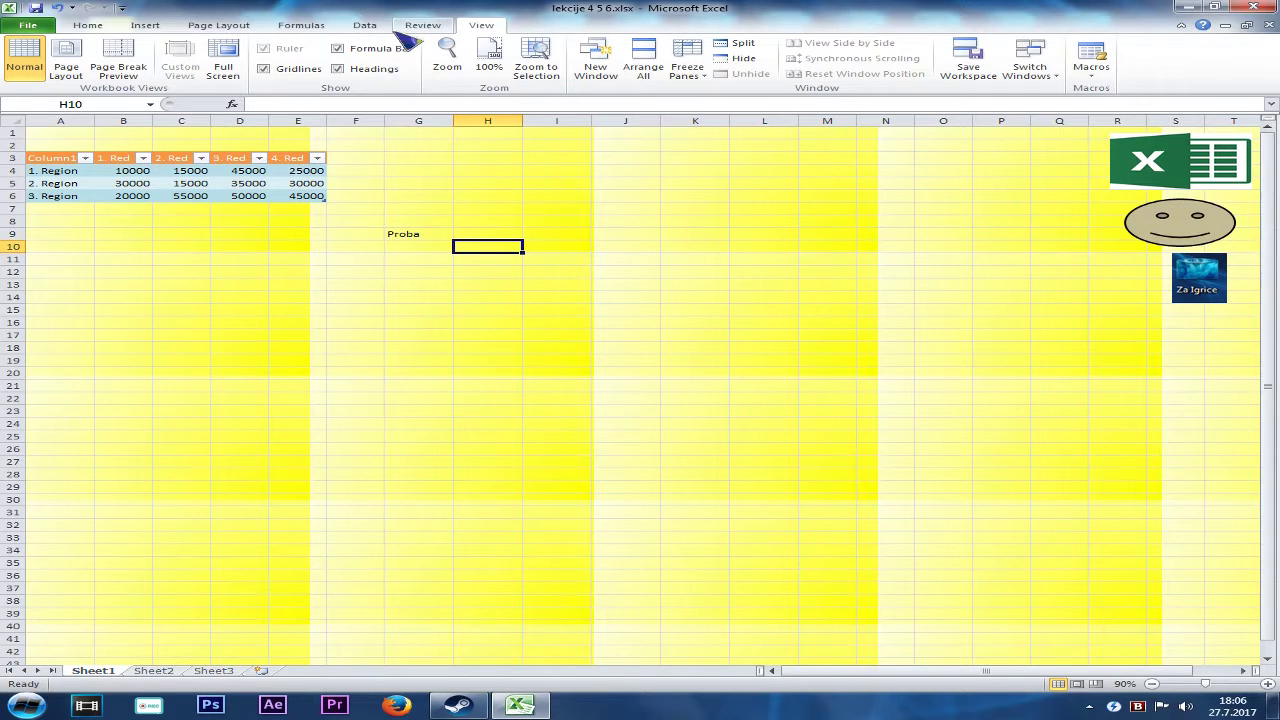
Delete the yellow sheet background so Sheet1 is plain white again
click(145, 25)
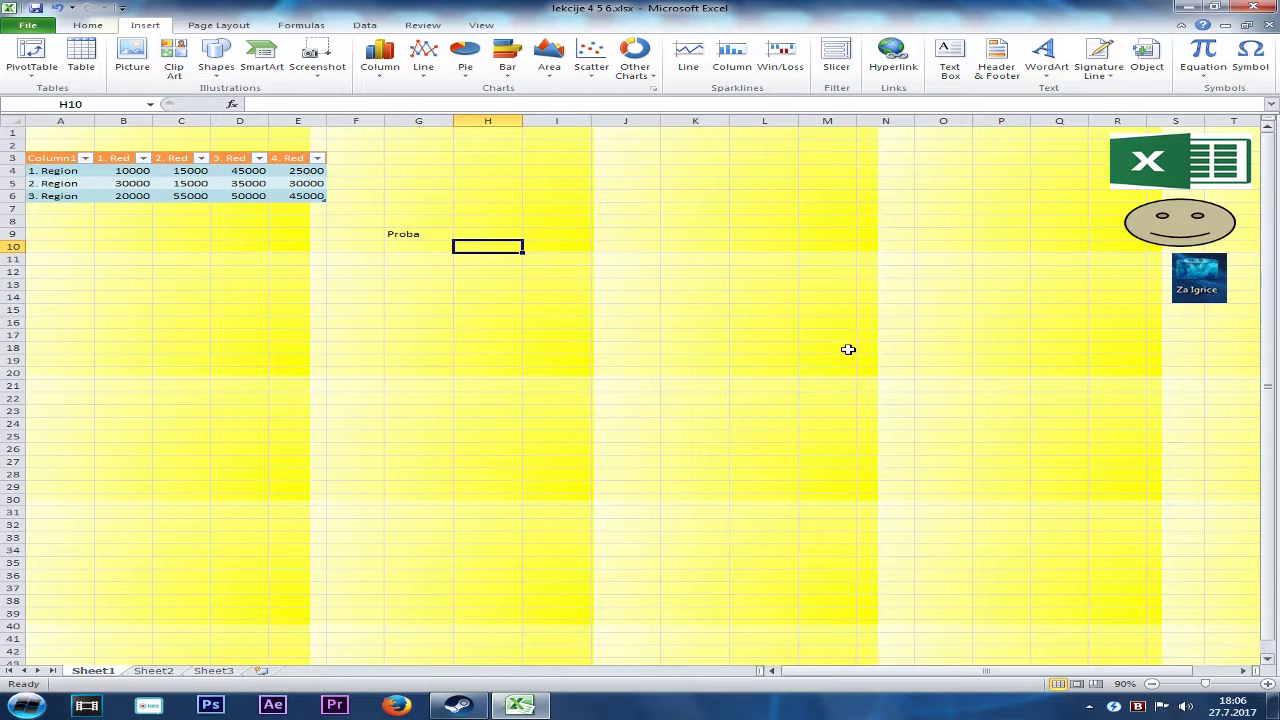
click(228, 25)
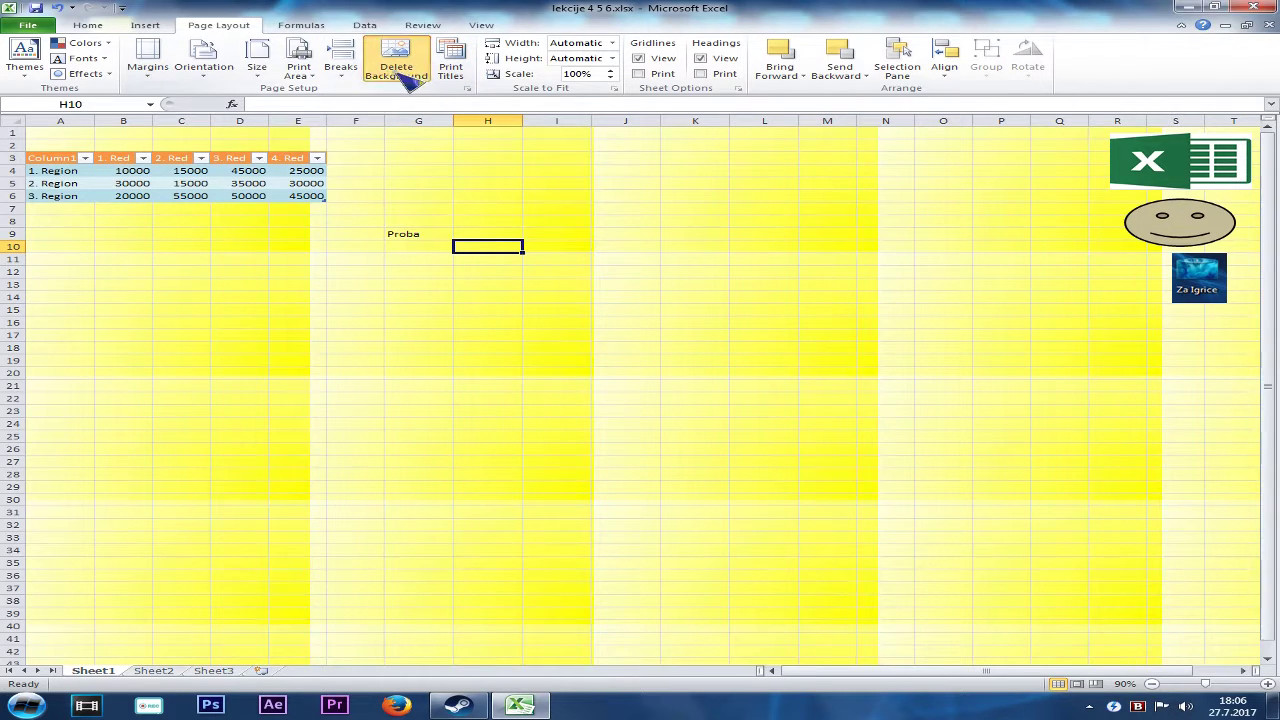
click(406, 78)
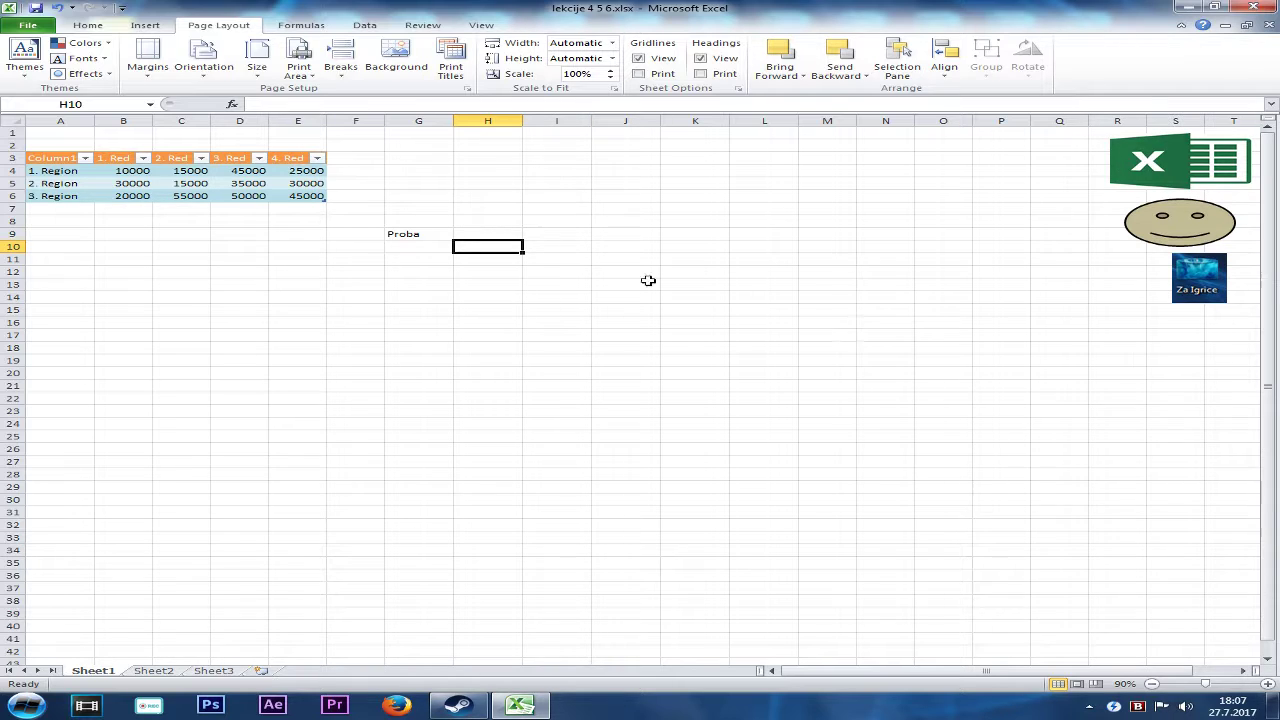
click(301, 25)
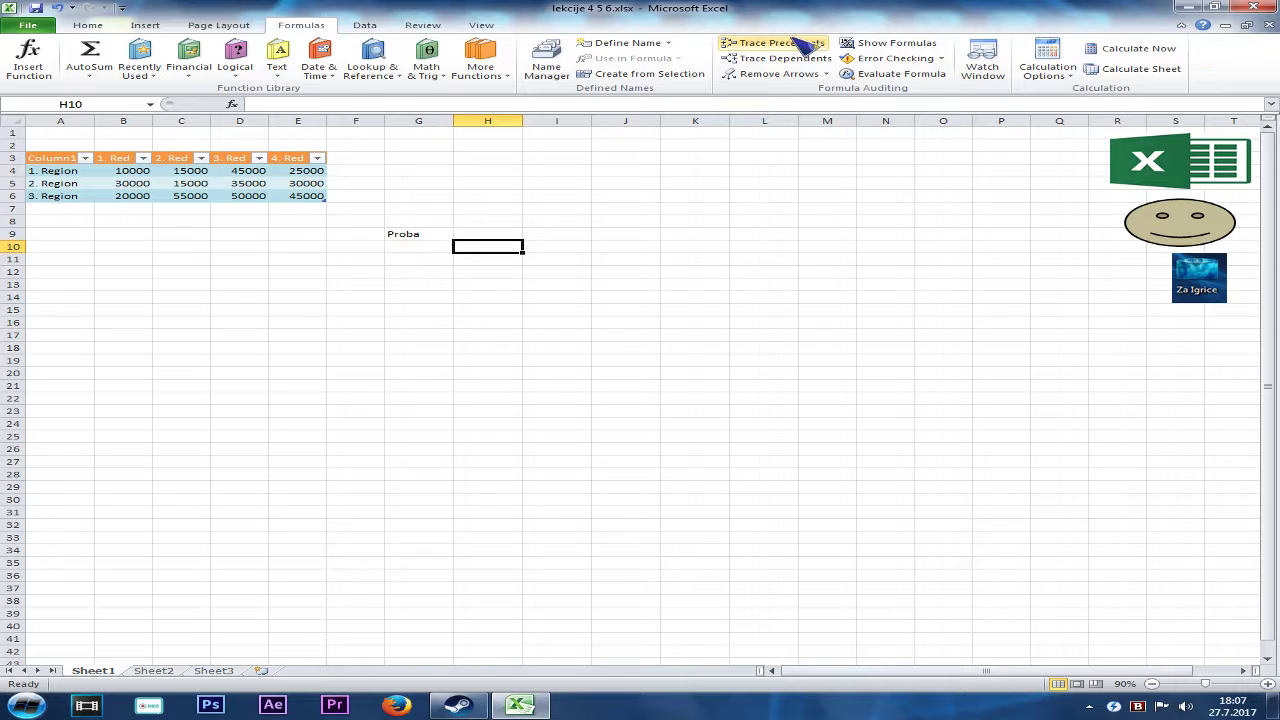
Browse the Data and Review commands, ending with the View commands showing
click(364, 25)
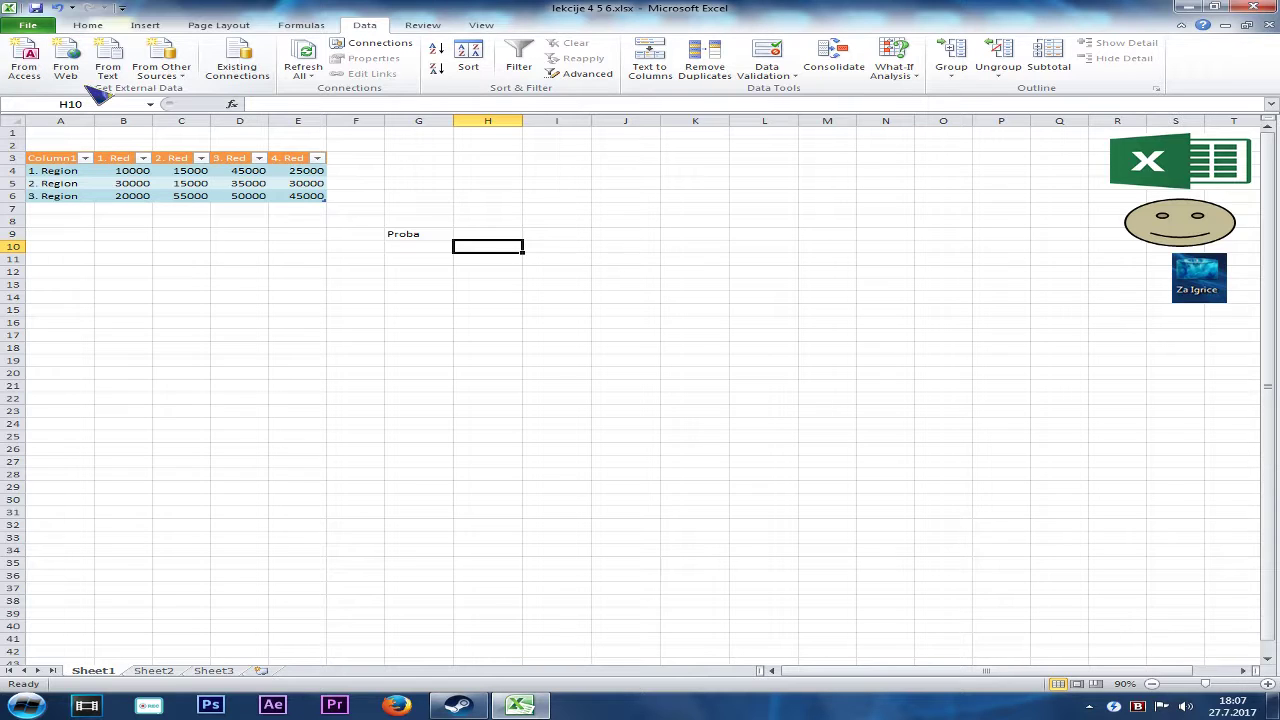
click(425, 27)
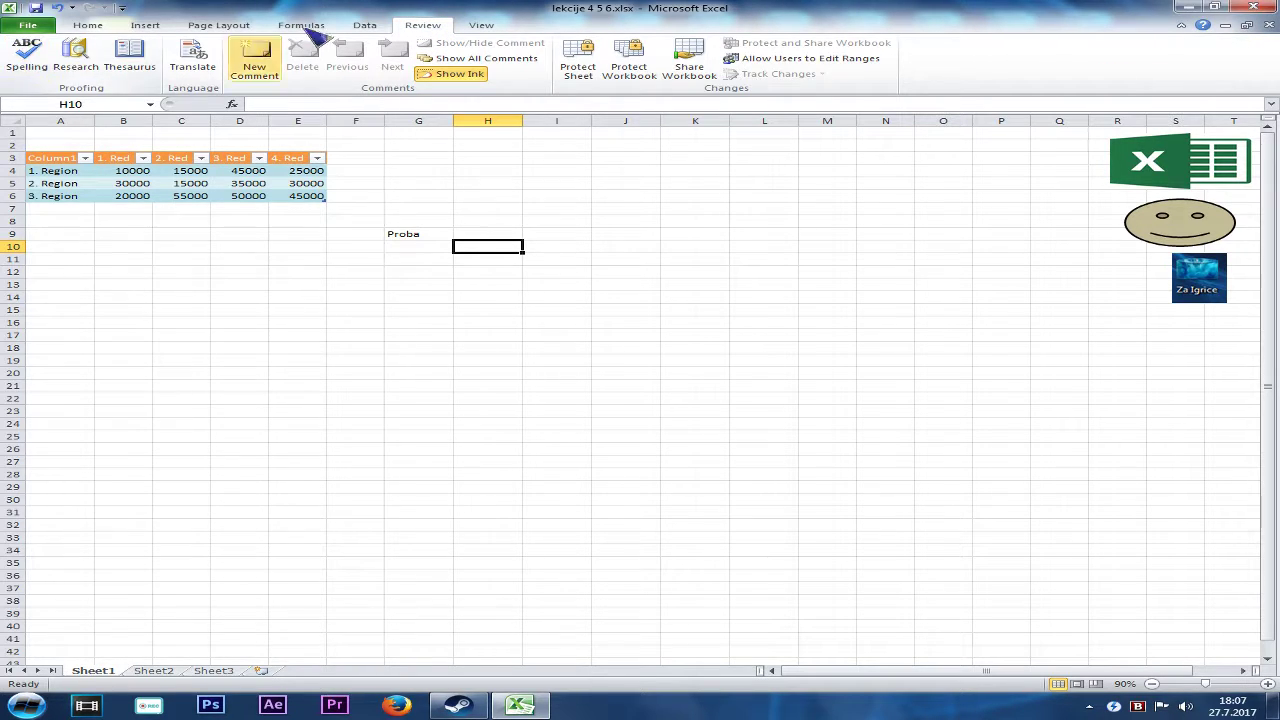
click(481, 25)
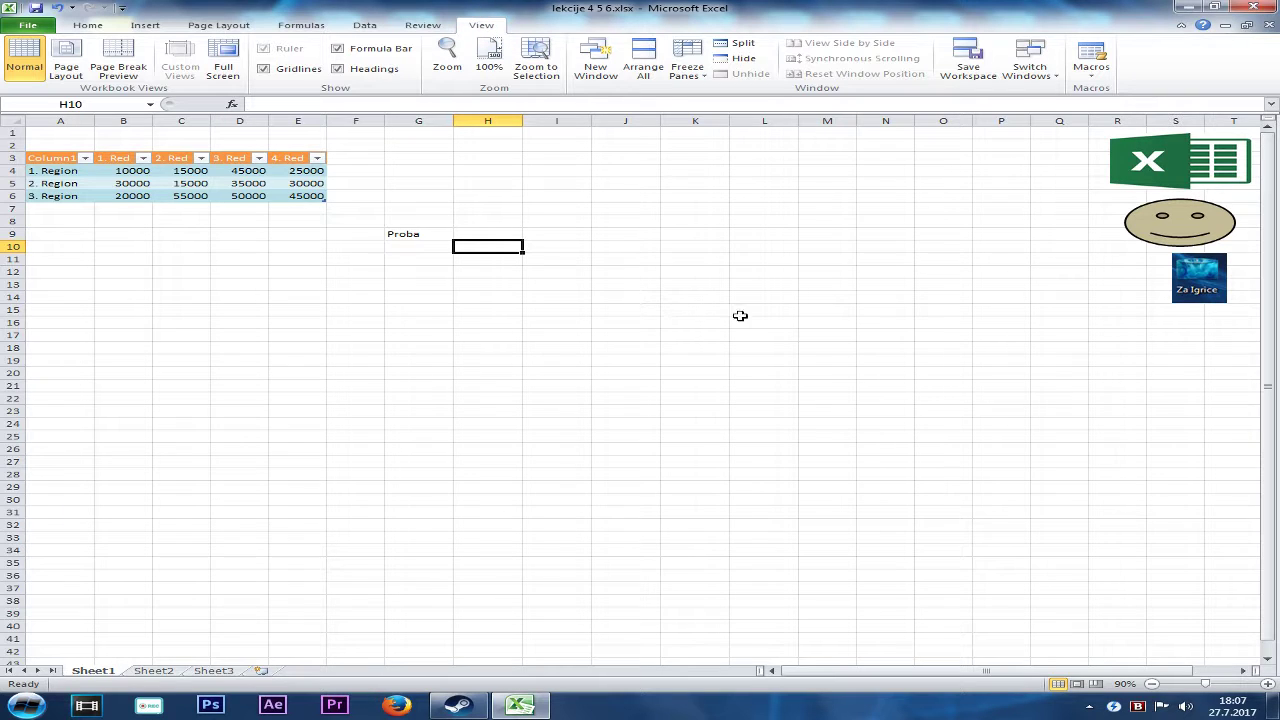